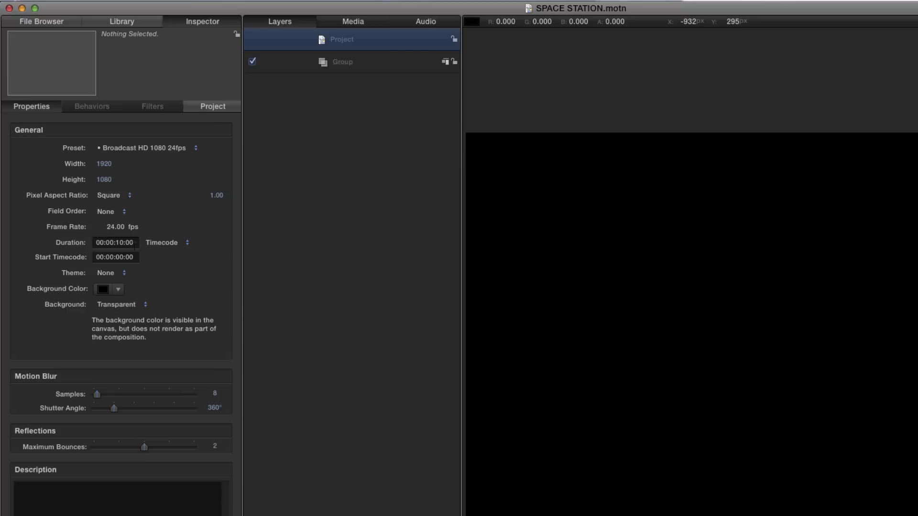
# Add a Color Solid generator from the Generators category to the group
pyautogui.click(360, 65)
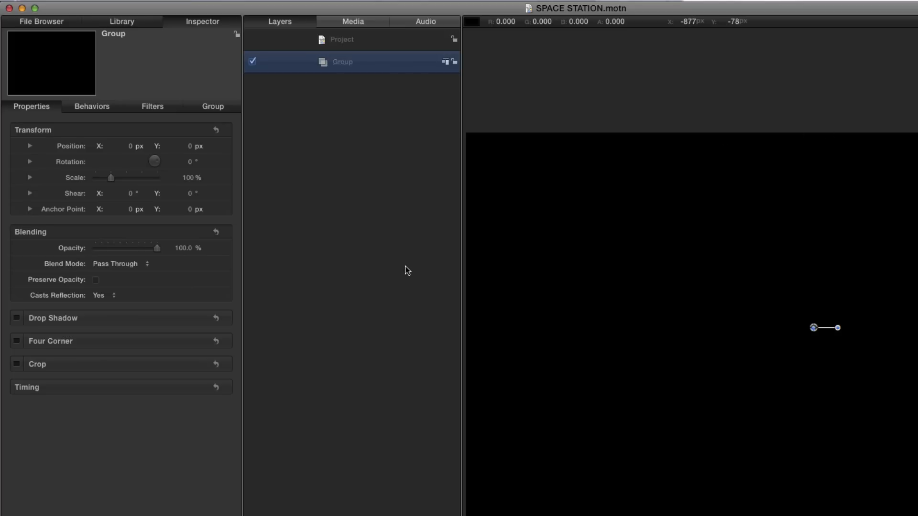
pyautogui.press('super+2')
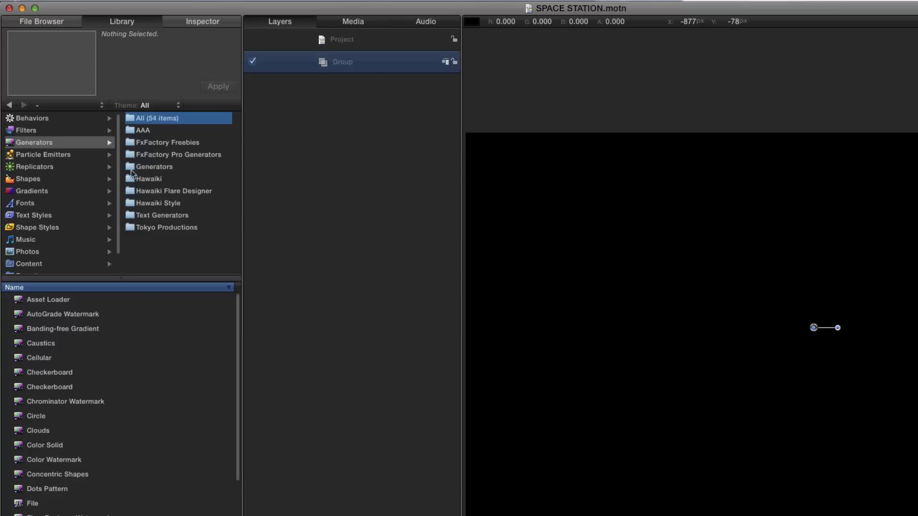
pyautogui.click(143, 167)
pyautogui.moveTo(18, 362); pyautogui.dragTo(334, 70)
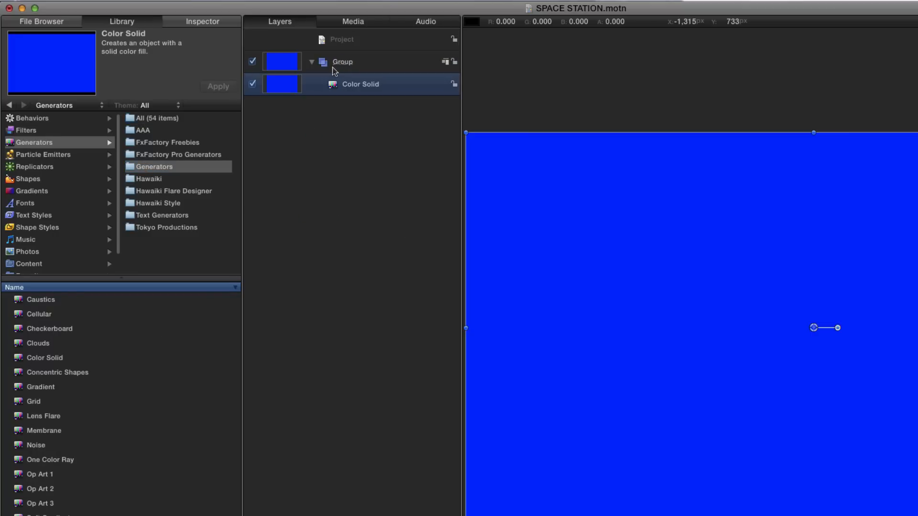
# Change the Color Solid's color to black
pyautogui.click(219, 24)
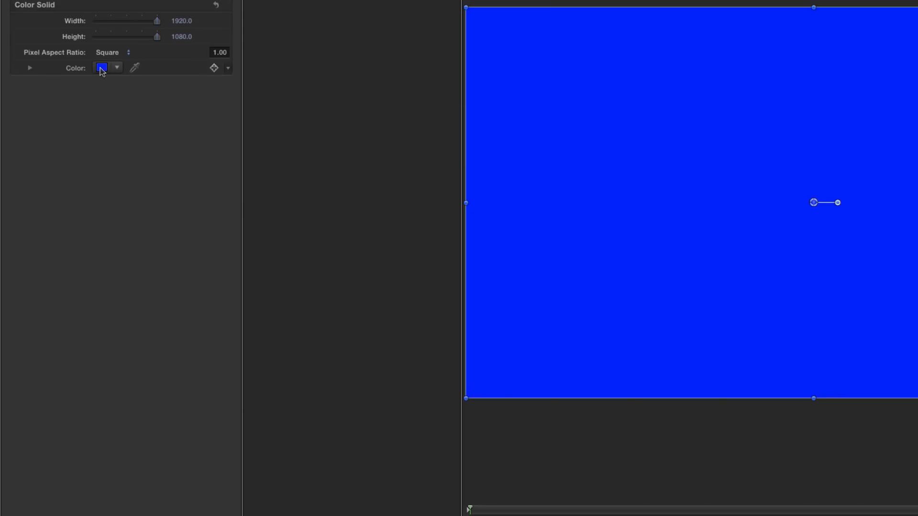
pyautogui.click(102, 68)
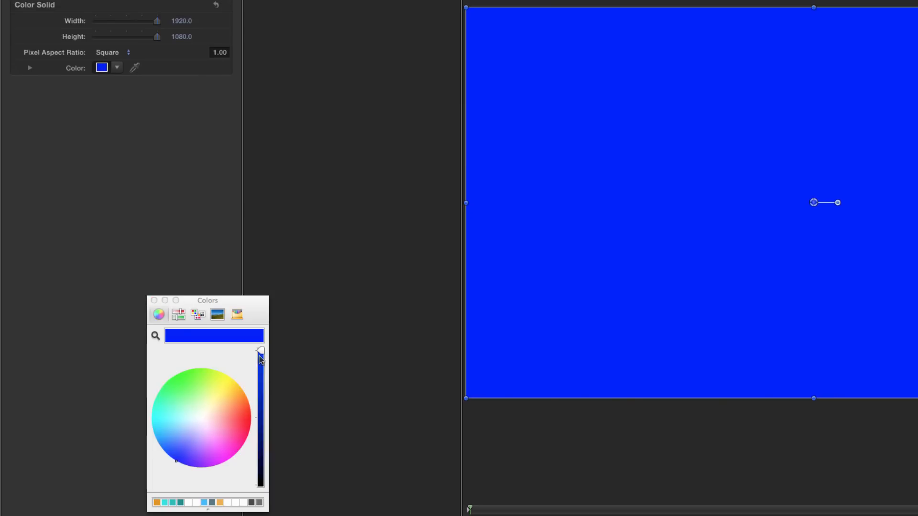
pyautogui.moveTo(262, 366); pyautogui.dragTo(261, 485)
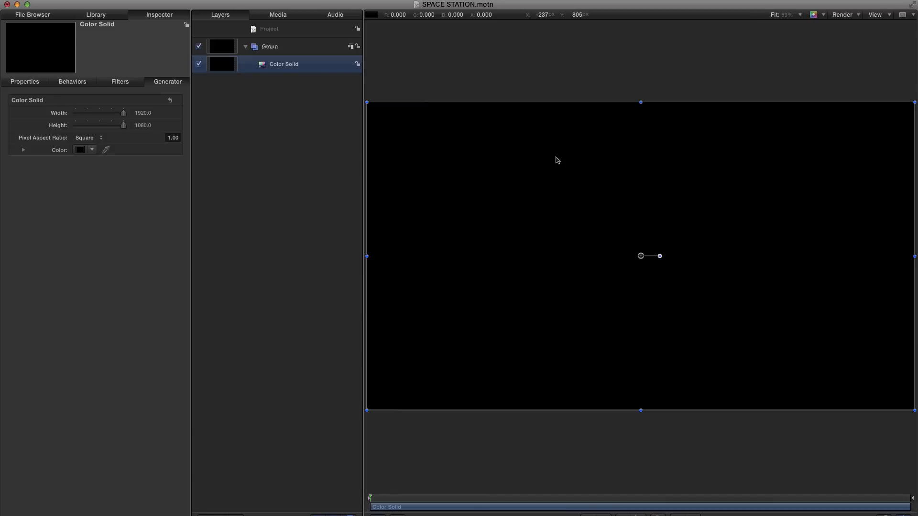
# Show the canvas grid and start the Bezier tool with its HUD placed clear of the canvas
pyautogui.press('super+apostrophe')
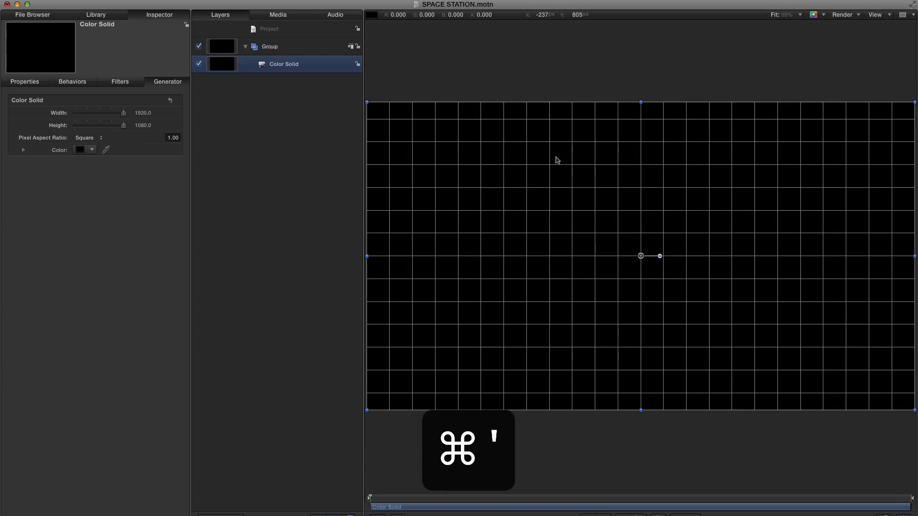
pyautogui.press('b')
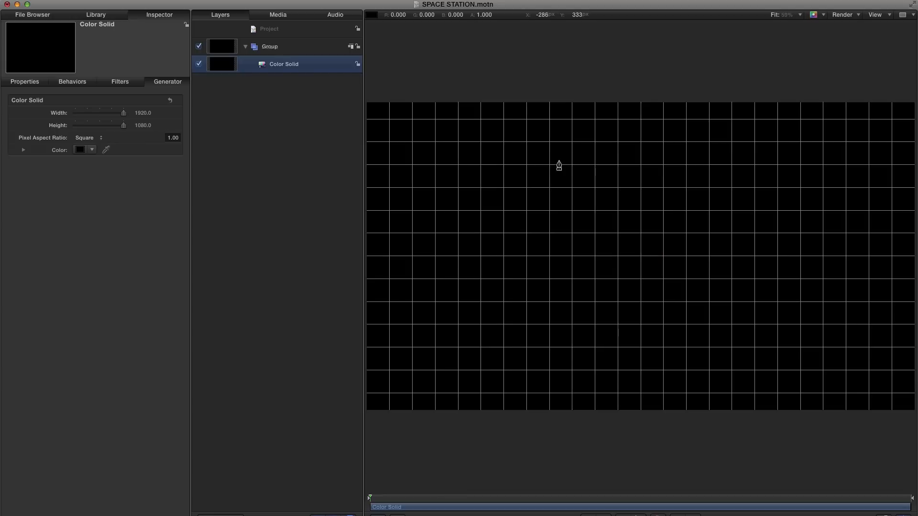
pyautogui.press('F7')
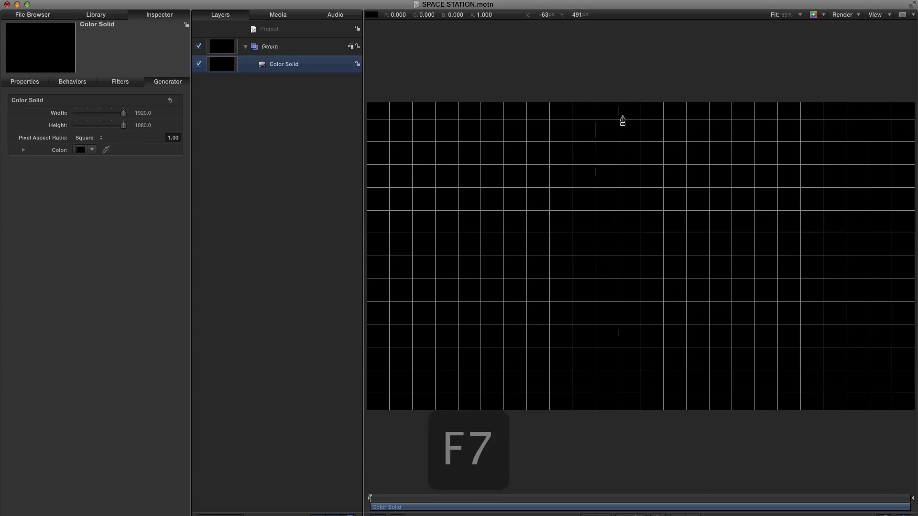
pyautogui.moveTo(126, 233); pyautogui.dragTo(97, 250)
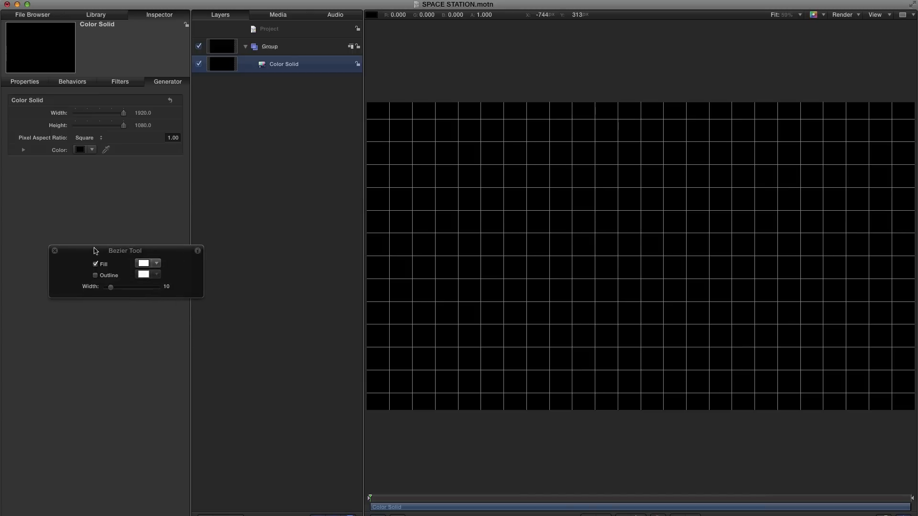
# Draw a closed seven-point Bezier shape with a notched left edge and its straight right edge on the canvas's vertical centerline, then dismiss the HUD
pyautogui.click(641, 103)
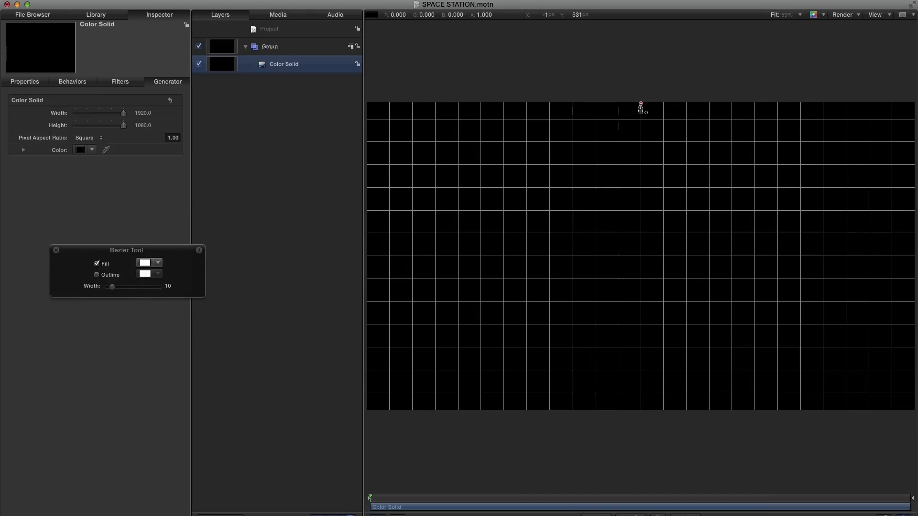
pyautogui.click(572, 103)
pyautogui.click(458, 212)
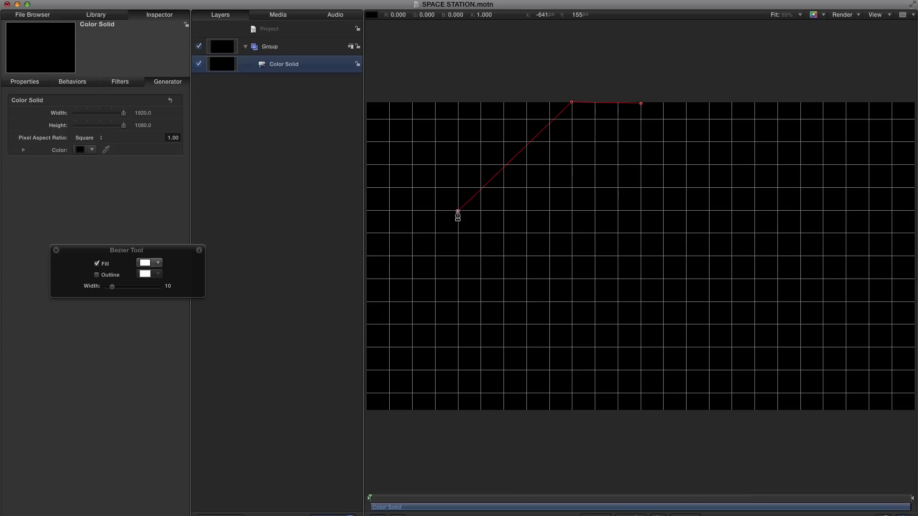
pyautogui.click(526, 257)
pyautogui.click(412, 347)
pyautogui.click(413, 410)
pyautogui.click(641, 411)
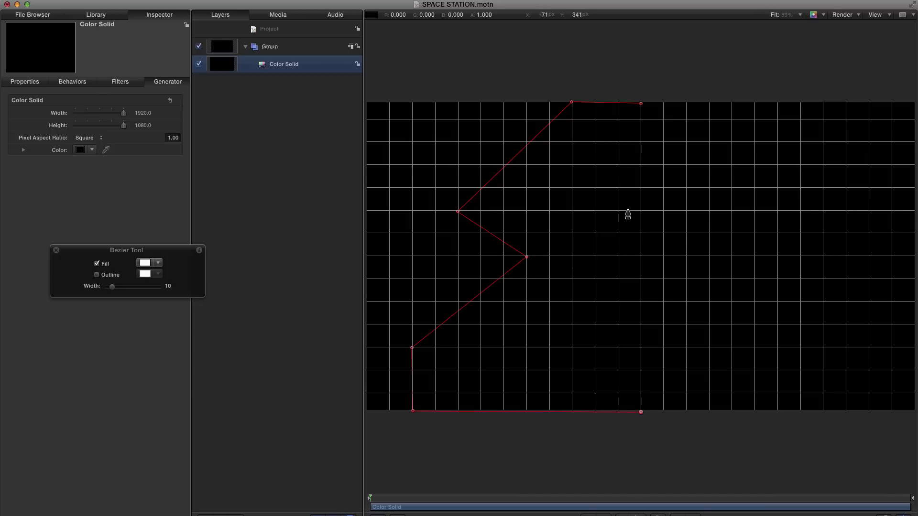
pyautogui.click(641, 104)
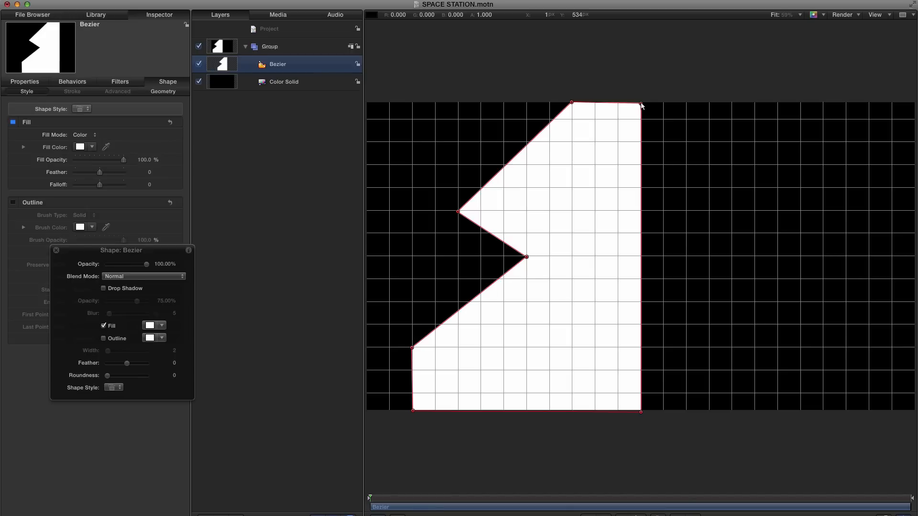
pyautogui.click(56, 250)
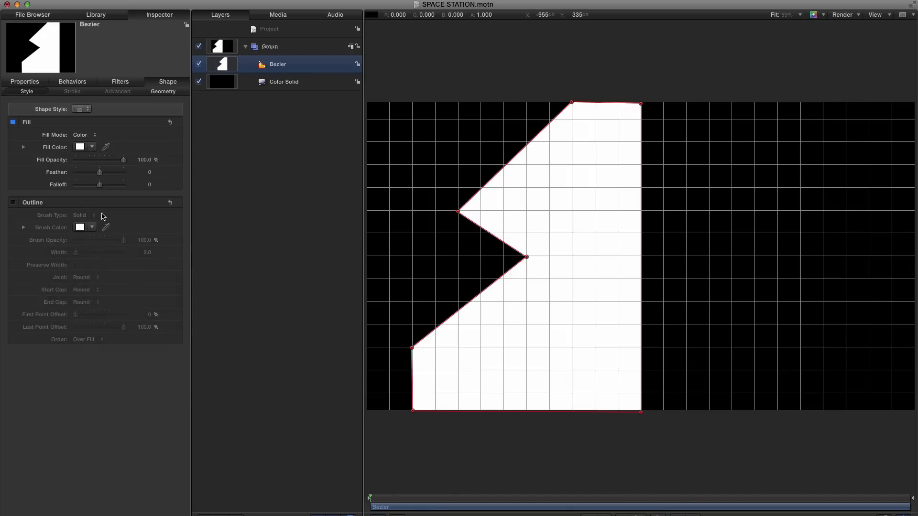
# Reset the Bezier shape's transform and shift all its control points left so the straight edge lies on the canvas centerline
pyautogui.click(27, 82)
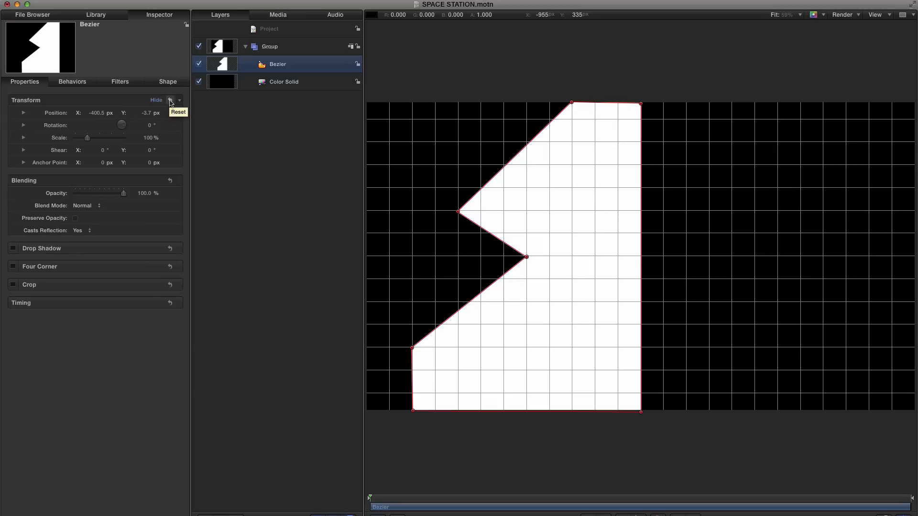
pyautogui.click(170, 101)
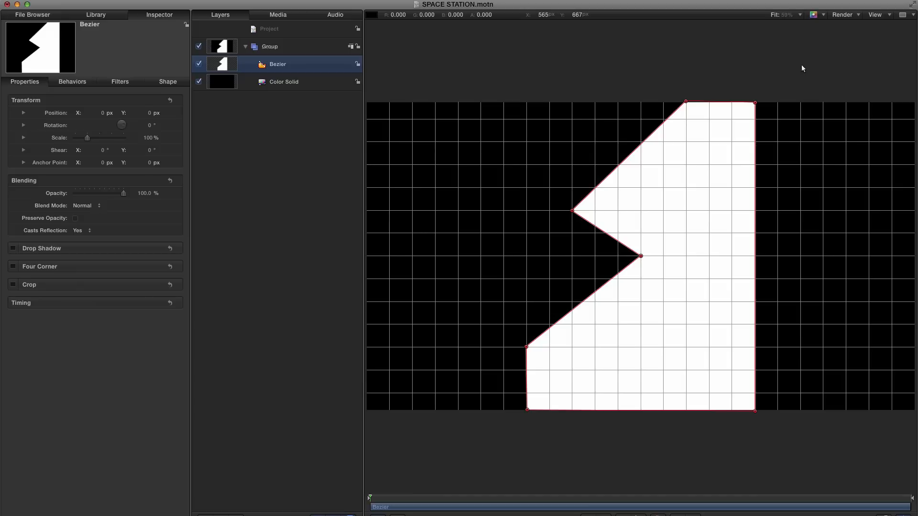
pyautogui.press('F4')
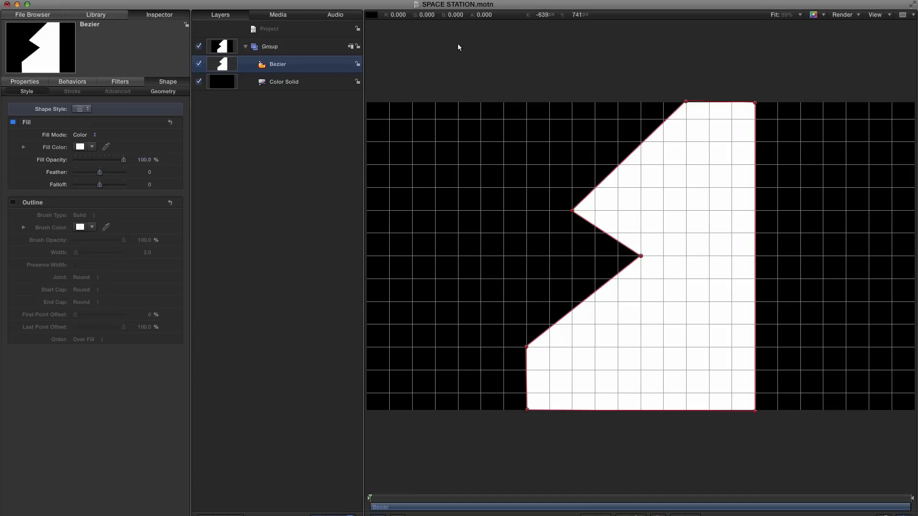
pyautogui.moveTo(457, 47); pyautogui.dragTo(808, 463)
pyautogui.press('shift+super+t')
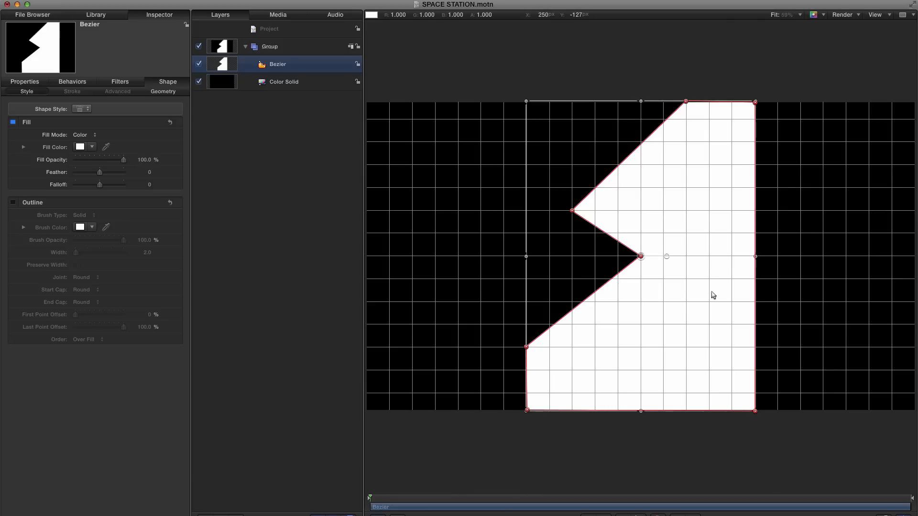
pyautogui.moveTo(728, 252); pyautogui.dragTo(613, 249)
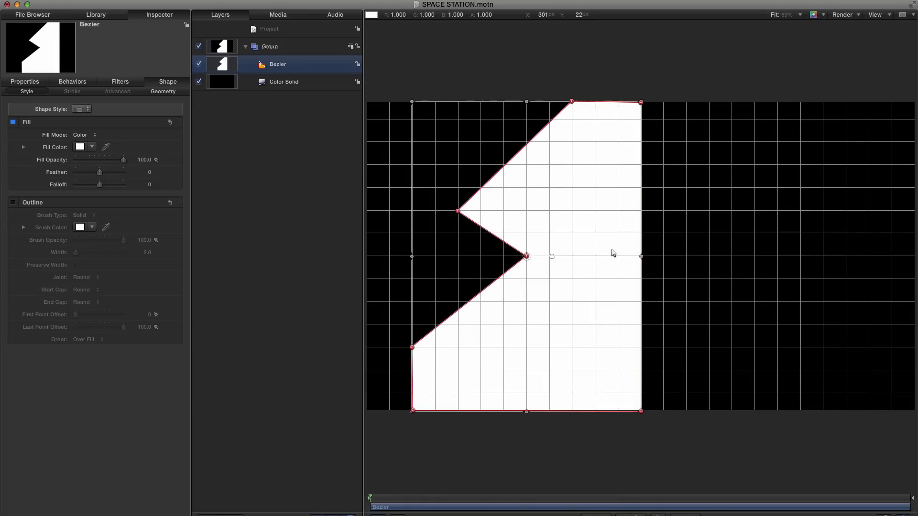
# Set the Bezier shape's control point 1 to X 0 and Y 540
pyautogui.click(163, 92)
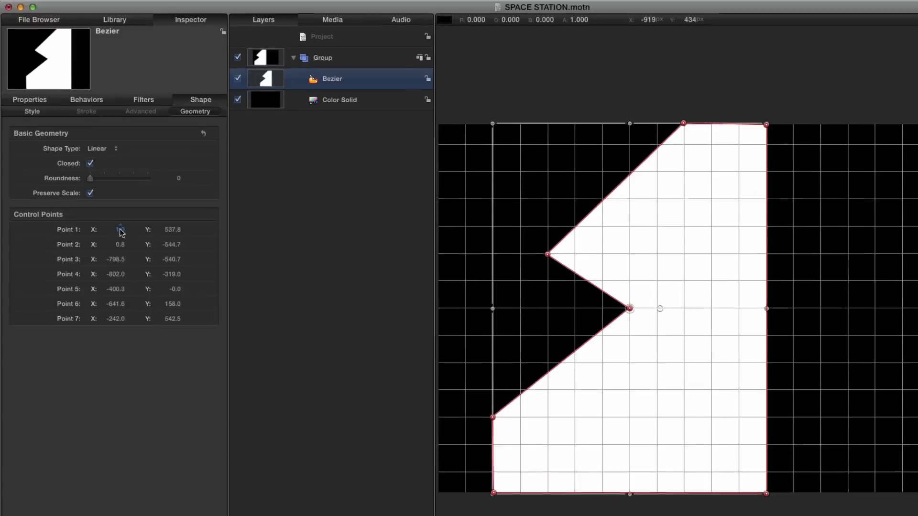
pyautogui.click(120, 231)
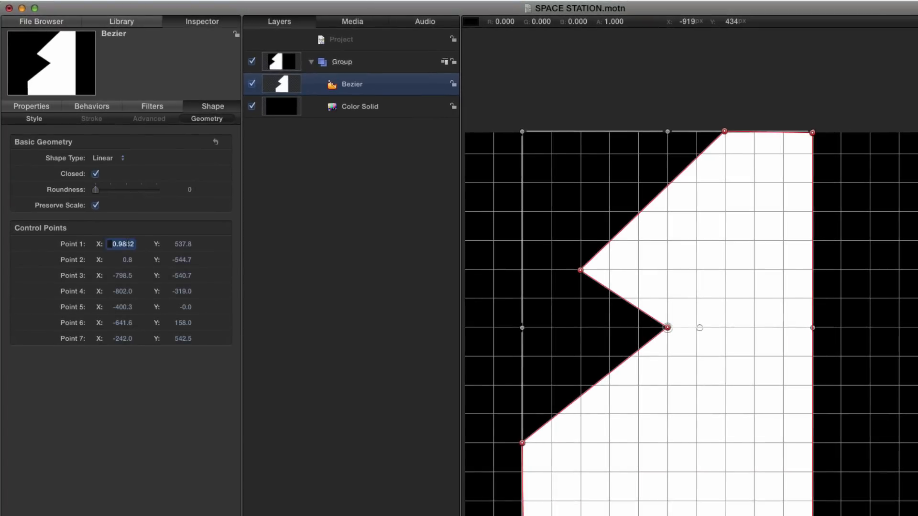
pyautogui.write('0')
pyautogui.press('Return')
pyautogui.press('Tab')
pyautogui.write('540')
pyautogui.press('Return')
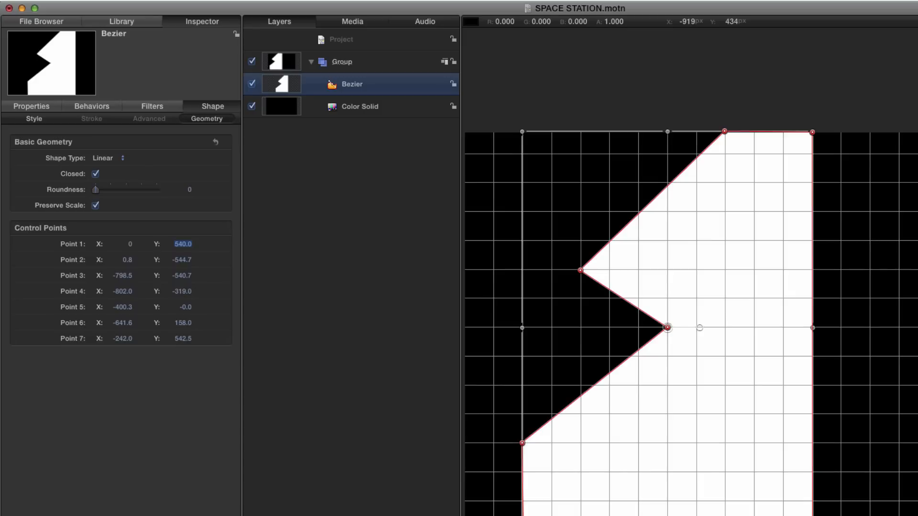
# Set the Bezier shape's control point 2 to X 0 and Y -540
pyautogui.press('Tab')
pyautogui.write('0')
pyautogui.press('Tab')
pyautogui.write('-540')
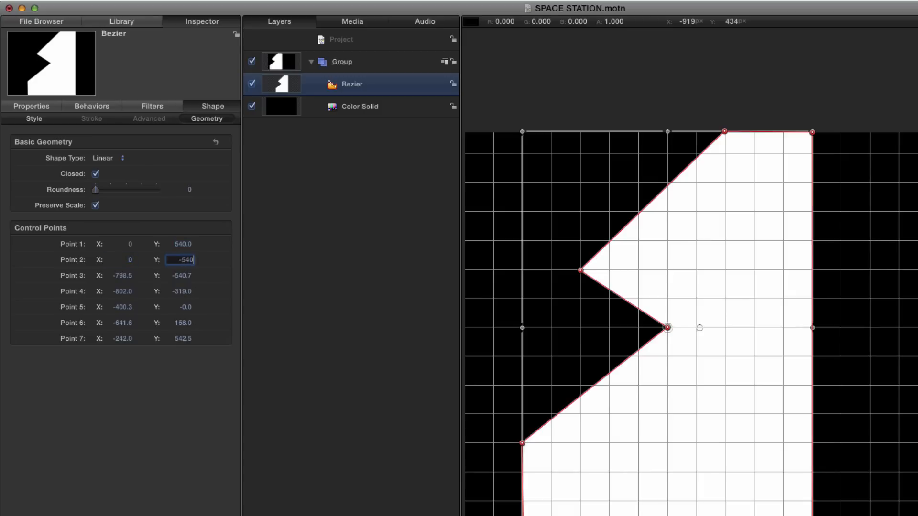
pyautogui.press('Return')
# Set control point 3 to X -800, Y -540 and control point 4 to X -800, Y -360
pyautogui.press('Tab')
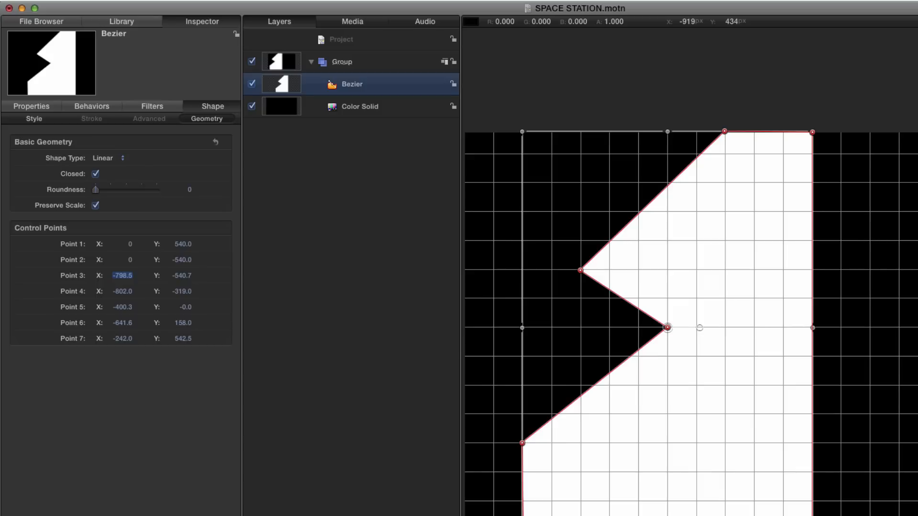
pyautogui.write('-800')
pyautogui.press('Return')
pyautogui.press('Tab')
pyautogui.write('-540')
pyautogui.press('Tab')
pyautogui.write('-800')
pyautogui.press('Tab')
pyautogui.write('-360')
pyautogui.press('Return')
# Set control point 5 to X -400, Y 0 and control point 6 to X -640, Y 160
pyautogui.press('Tab')
pyautogui.write('-400')
pyautogui.press('Tab')
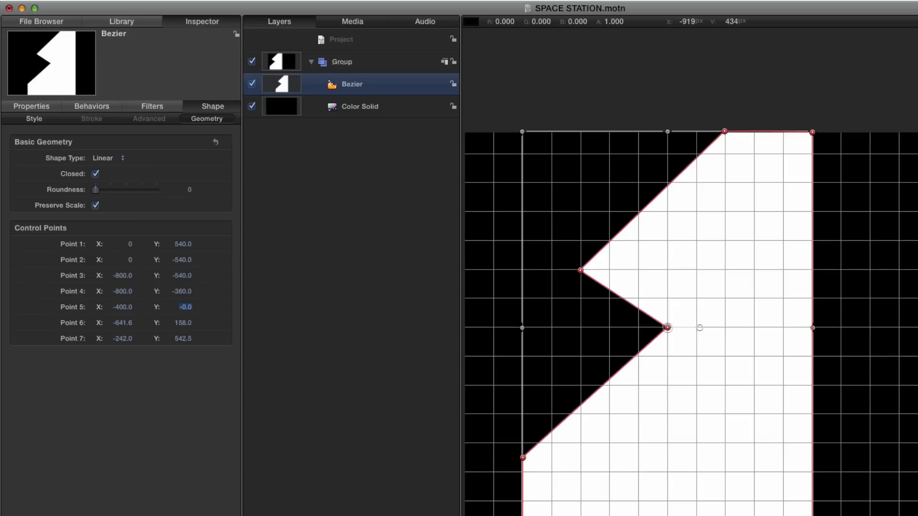
pyautogui.press('Tab')
pyautogui.write('-640')
pyautogui.press('Return')
pyautogui.press('Tab')
pyautogui.write('160')
pyautogui.press('Return')
# Set the Bezier shape's control point 7 to X -240 and Y 540
pyautogui.press('Tab')
pyautogui.write('-240')
pyautogui.press('Return')
pyautogui.press('Tab')
pyautogui.write('540')
pyautogui.press('Return')
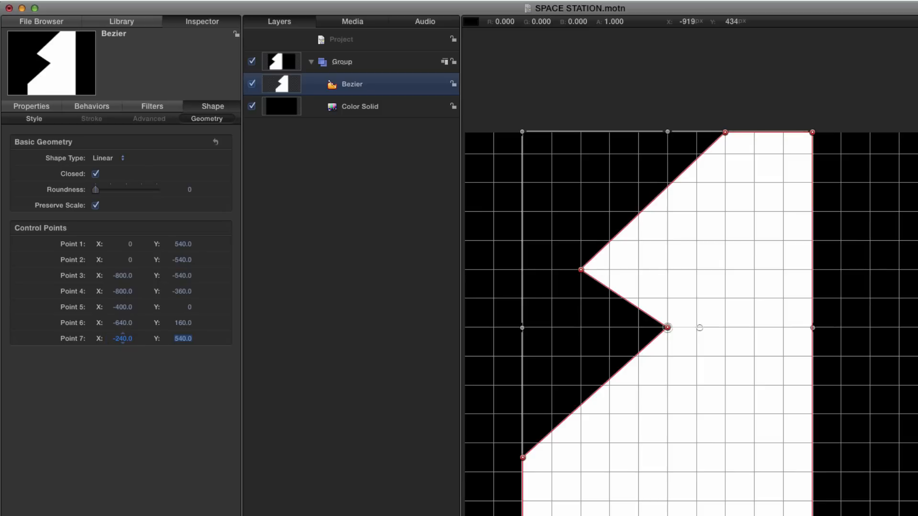
# Hide the canvas overlays and reposition control point 5 to X -400 and Y -60
pyautogui.press('super+slash')
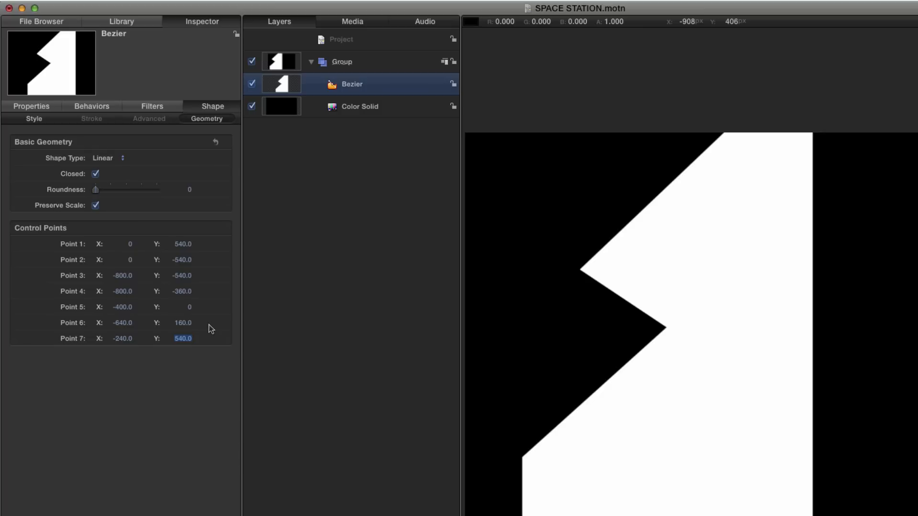
pyautogui.moveTo(190, 308); pyautogui.dragTo(184, 309)
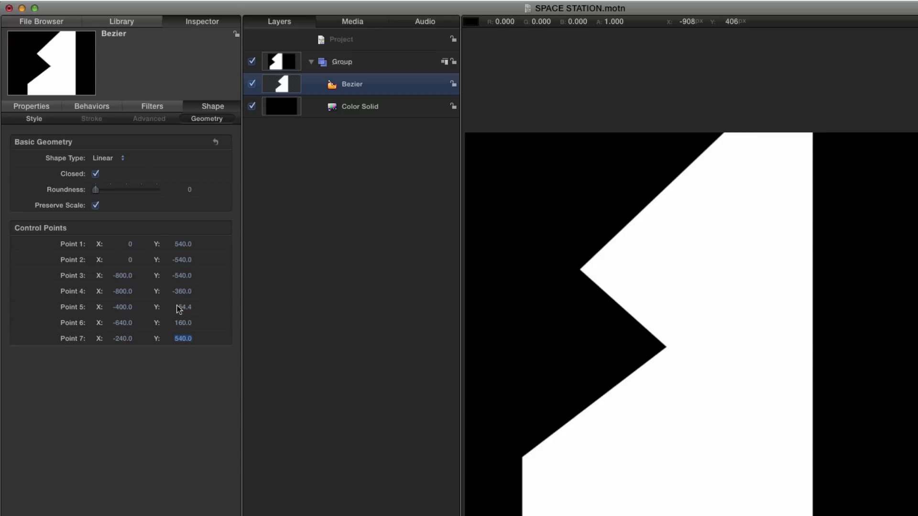
pyautogui.moveTo(123, 308); pyautogui.dragTo(123, 309)
pyautogui.click(122, 308)
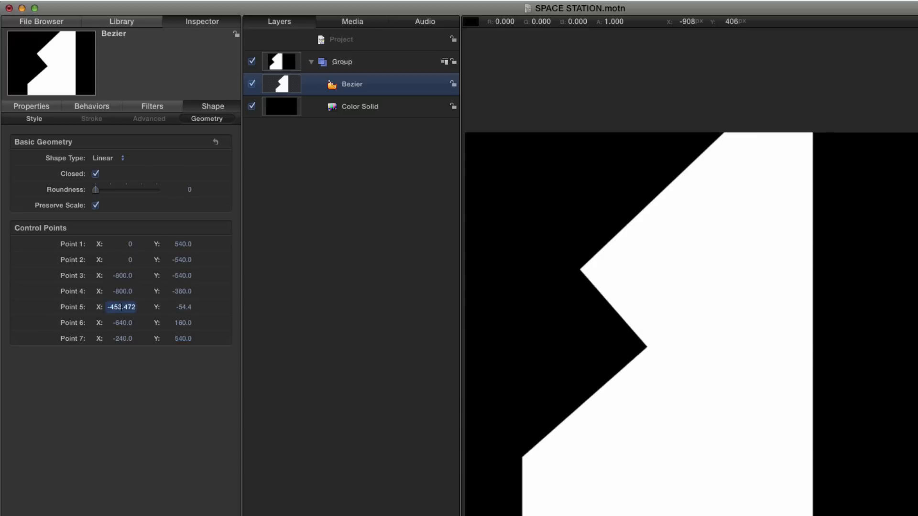
pyautogui.write('-400')
pyautogui.press('Tab')
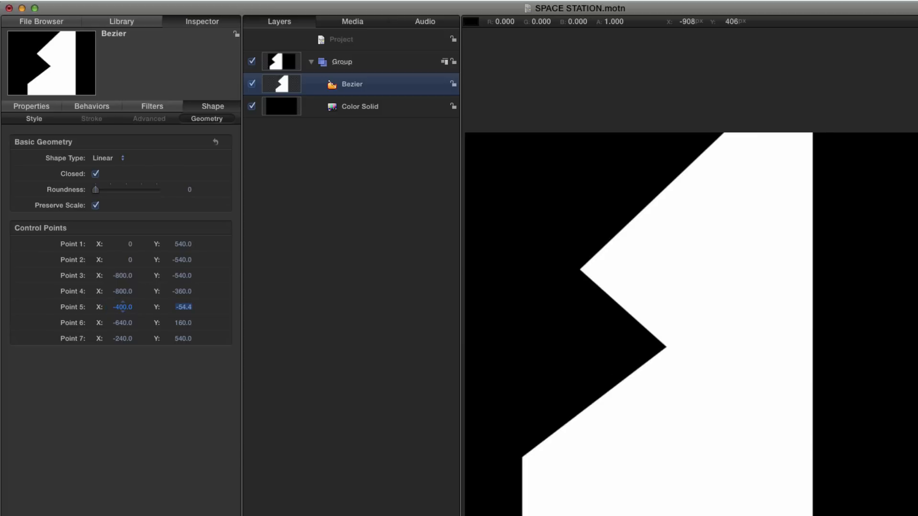
pyautogui.write('-60')
pyautogui.press('Return')
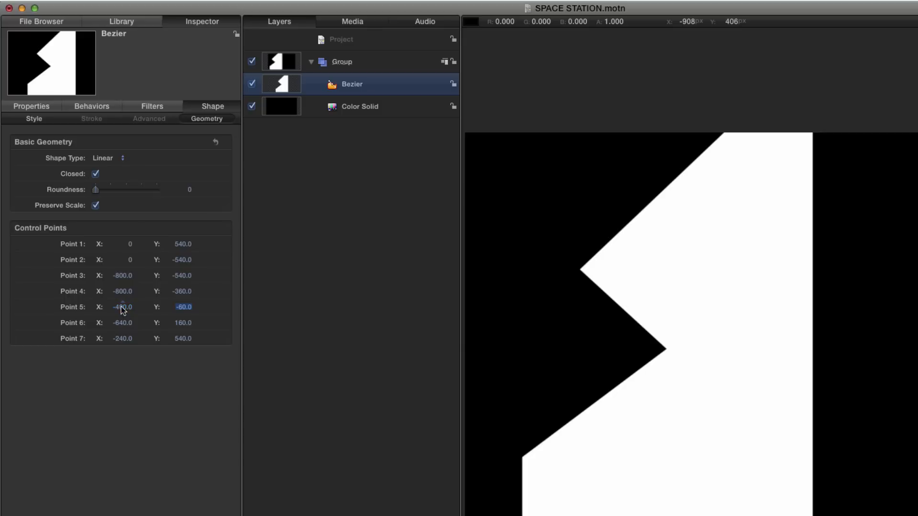
# Apply the Mirror filter from the Distortion category to the whole group
pyautogui.click(280, 64)
pyautogui.press('super+2')
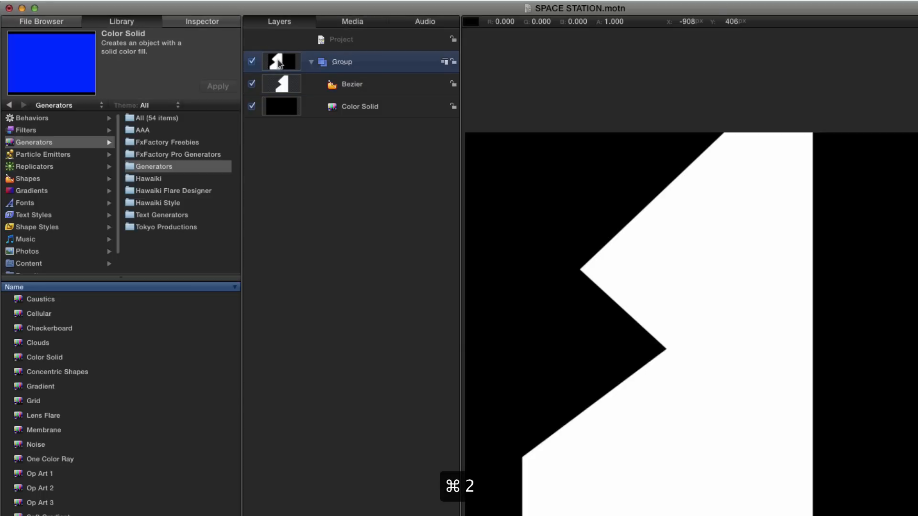
pyautogui.click(23, 131)
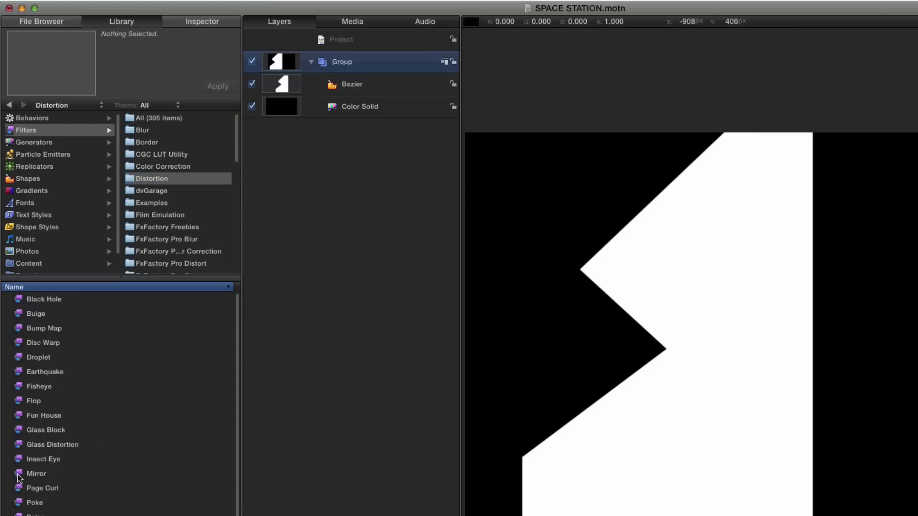
pyautogui.moveTo(18, 477); pyautogui.dragTo(281, 65)
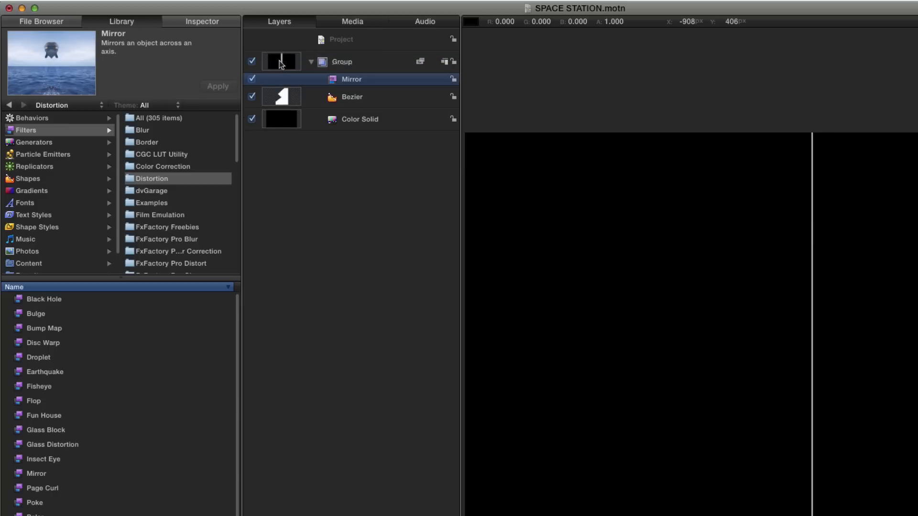
# Set the Mirror filter's angle to 180°
pyautogui.press('F3')
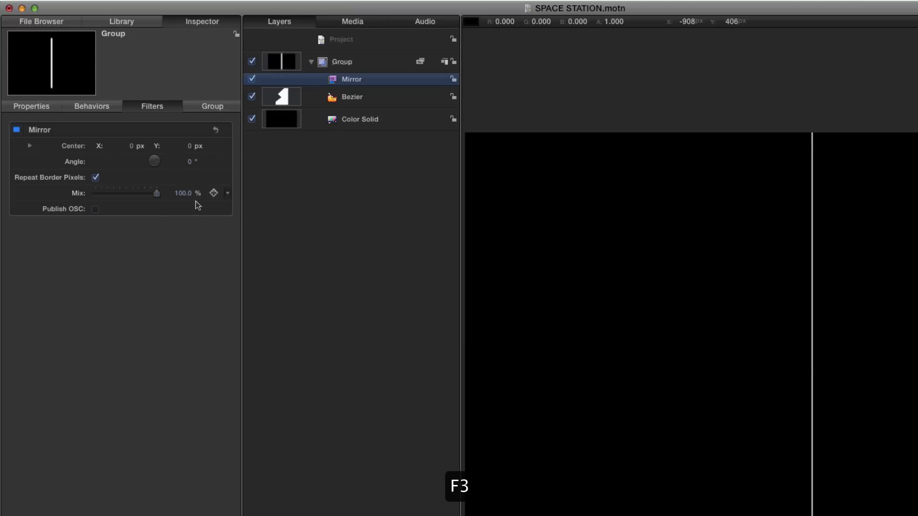
pyautogui.click(191, 163)
pyautogui.press('Return')
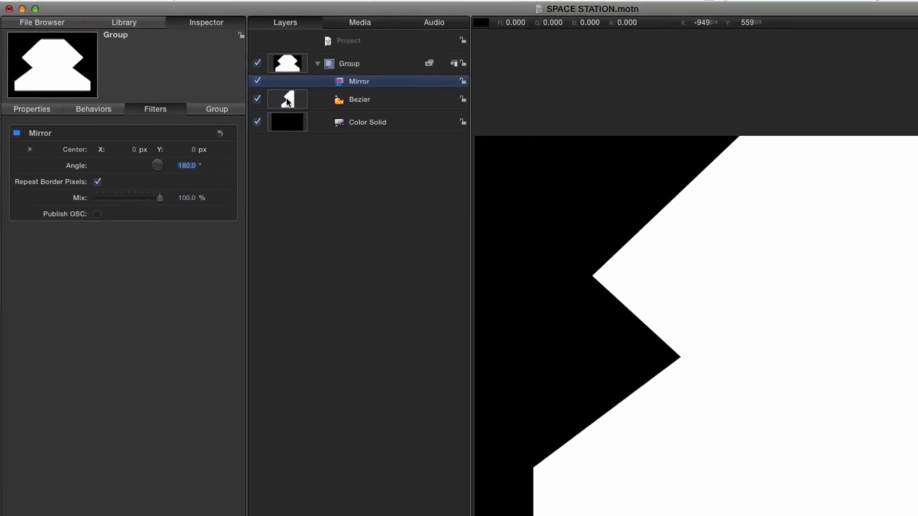
# Duplicate the Bezier shape and change the copy's fill color to black
pyautogui.click(278, 75)
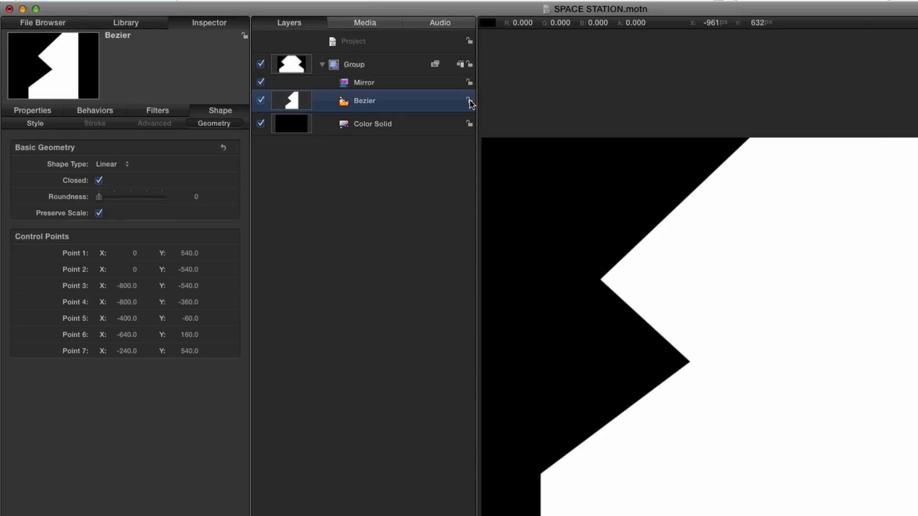
pyautogui.press('super+d')
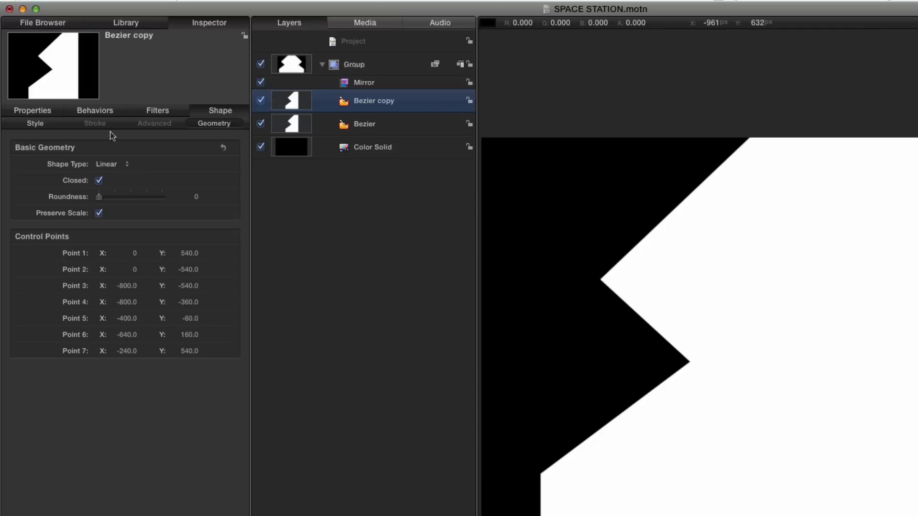
pyautogui.click(36, 123)
pyautogui.click(105, 196)
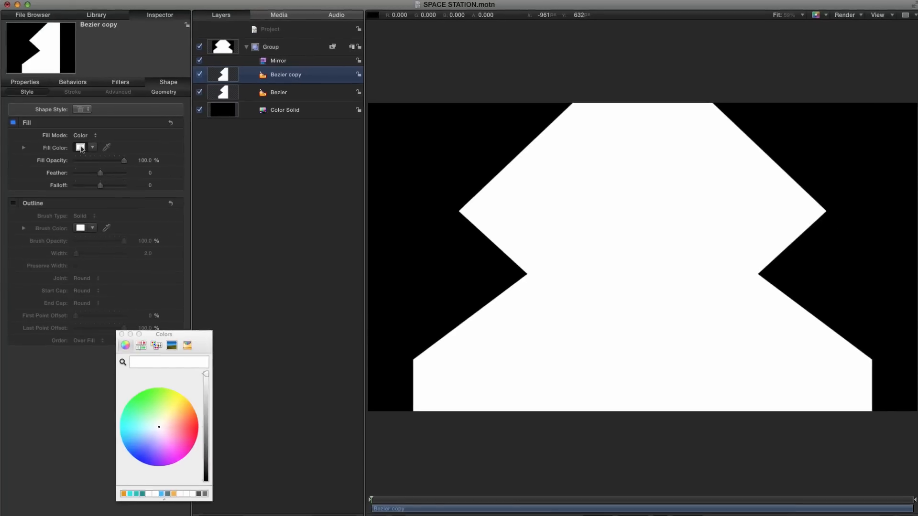
pyautogui.moveTo(202, 374); pyautogui.dragTo(206, 478)
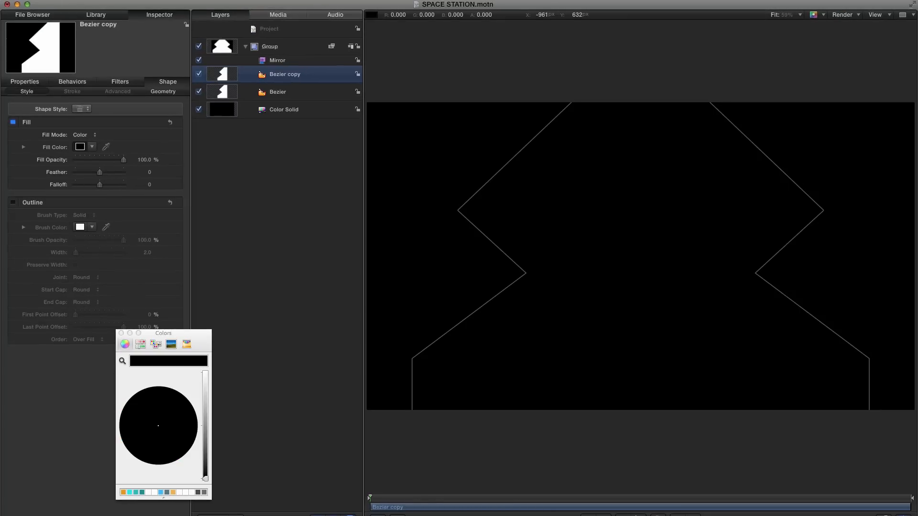
pyautogui.click(121, 333)
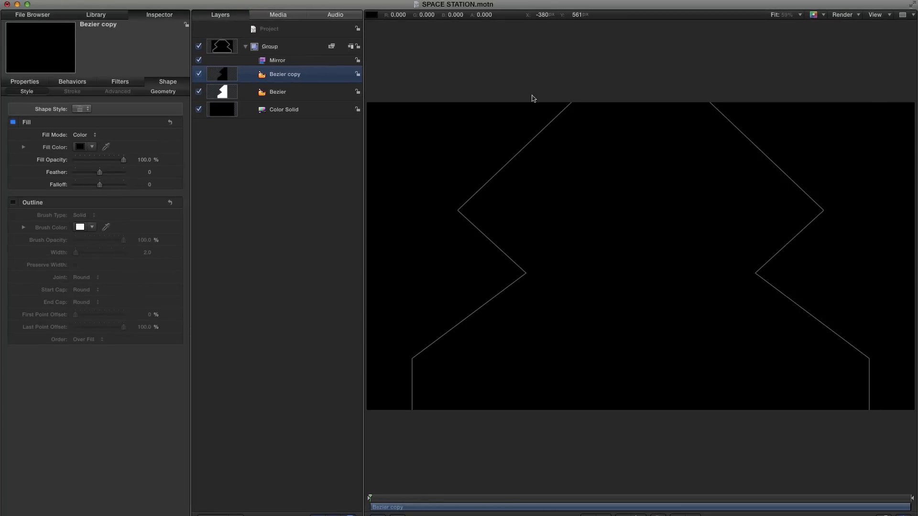
# Show the canvas overlays without the grid and make the Bezier copy's control points editable
pyautogui.press('super+slash')
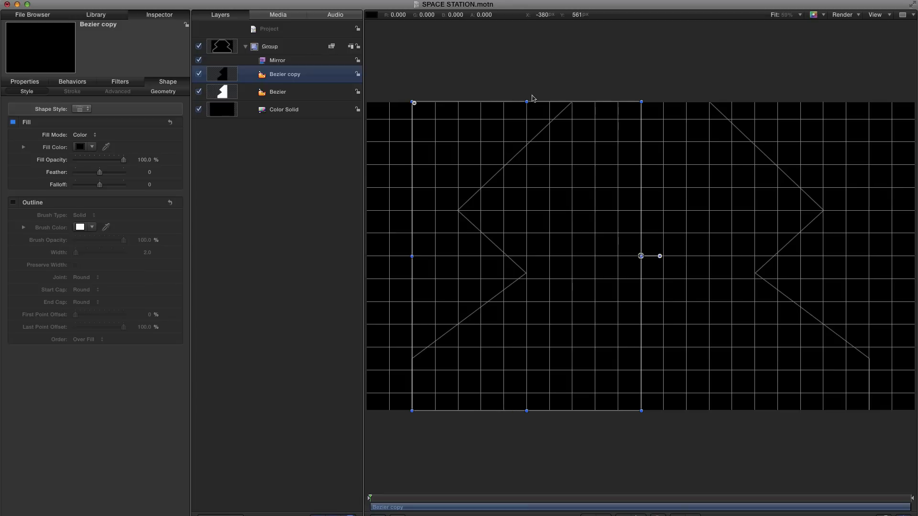
pyautogui.press('super+apostrophe')
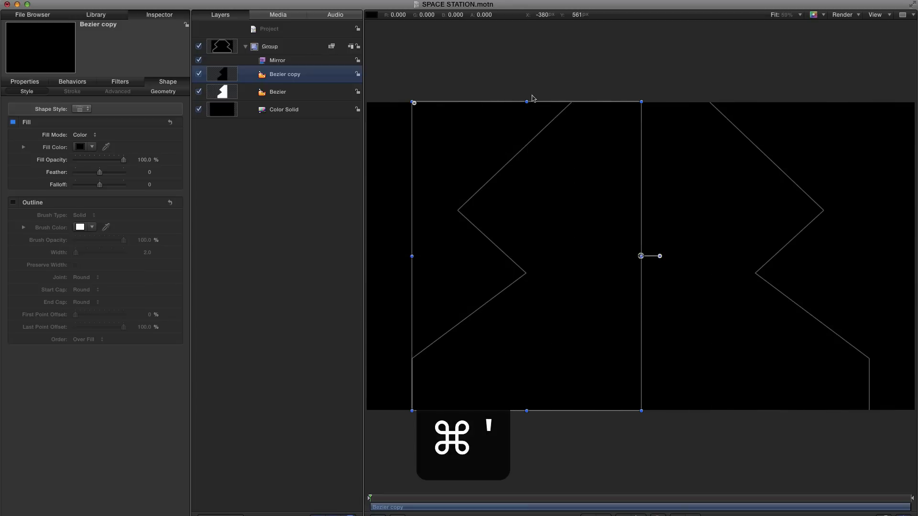
pyautogui.press('q')
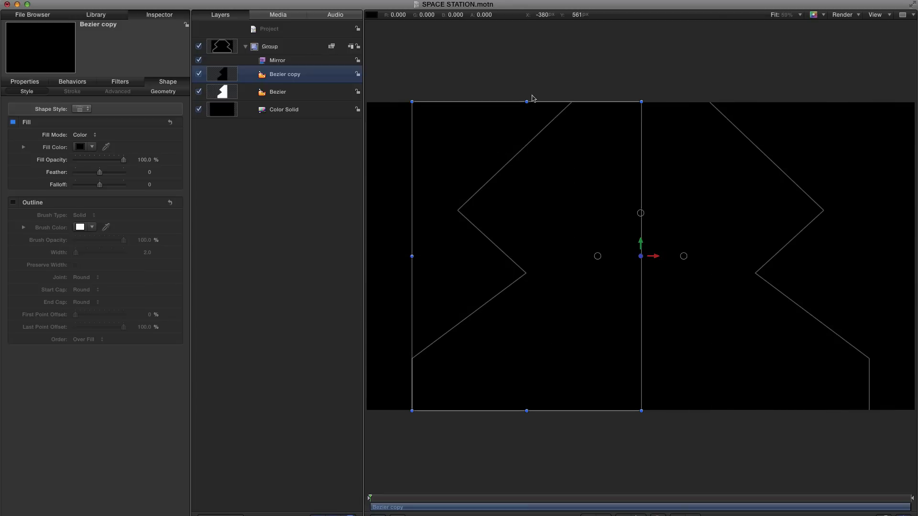
pyautogui.press('Tab')
pyautogui.press('Tab')
pyautogui.press('Tab')
pyautogui.press('Tab')
pyautogui.press('Tab')
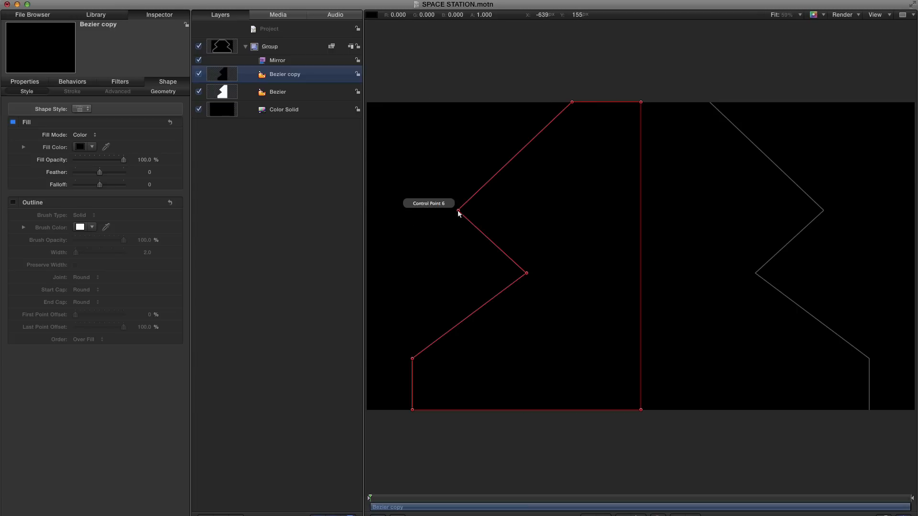
# Move the Bezier copy's control points 3 to 7 inward, with point 6 at about X -587, Y 161 and point 4 at about X -744, Y -376
pyautogui.moveTo(458, 211); pyautogui.dragTo(465, 210)
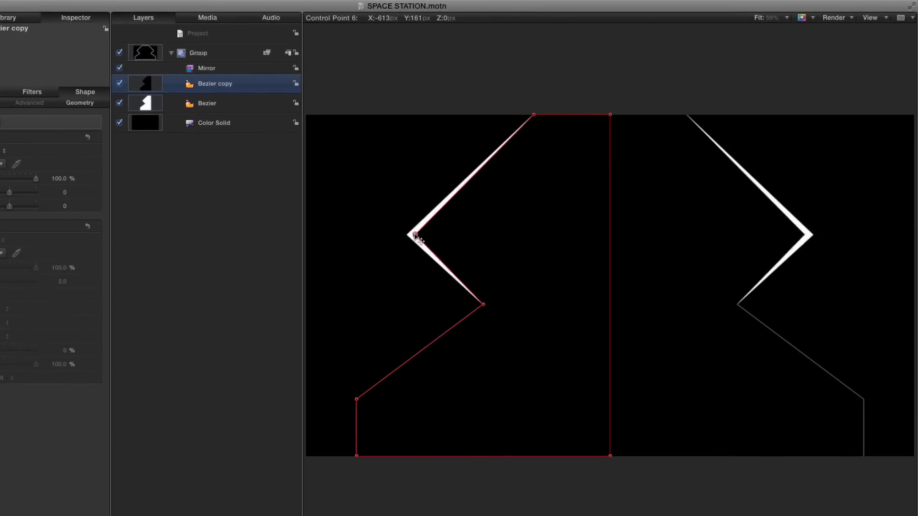
pyautogui.moveTo(415, 235); pyautogui.dragTo(424, 234)
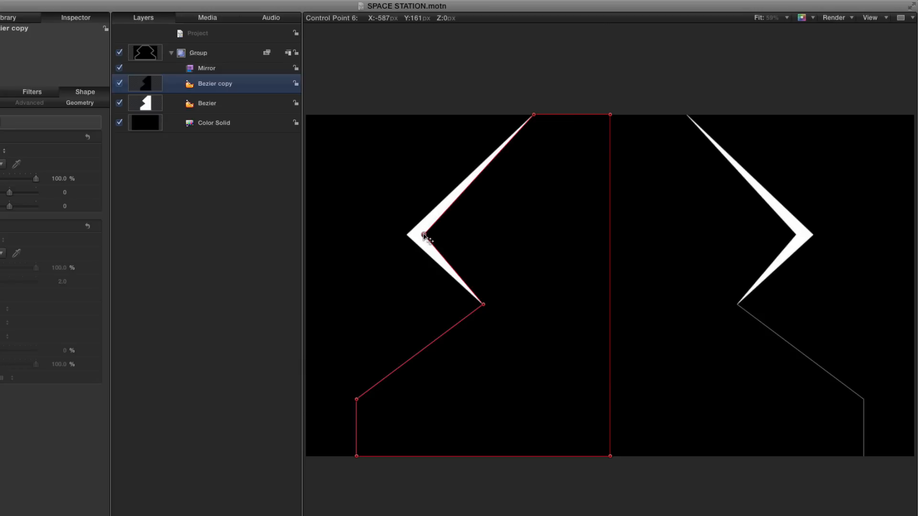
pyautogui.moveTo(534, 116); pyautogui.dragTo(538, 125)
pyautogui.moveTo(483, 305); pyautogui.dragTo(502, 304)
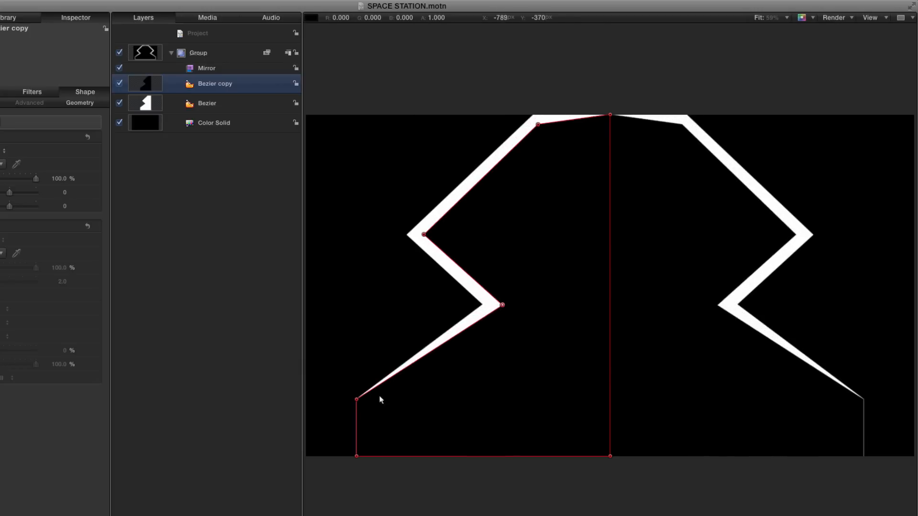
pyautogui.moveTo(357, 399); pyautogui.dragTo(375, 405)
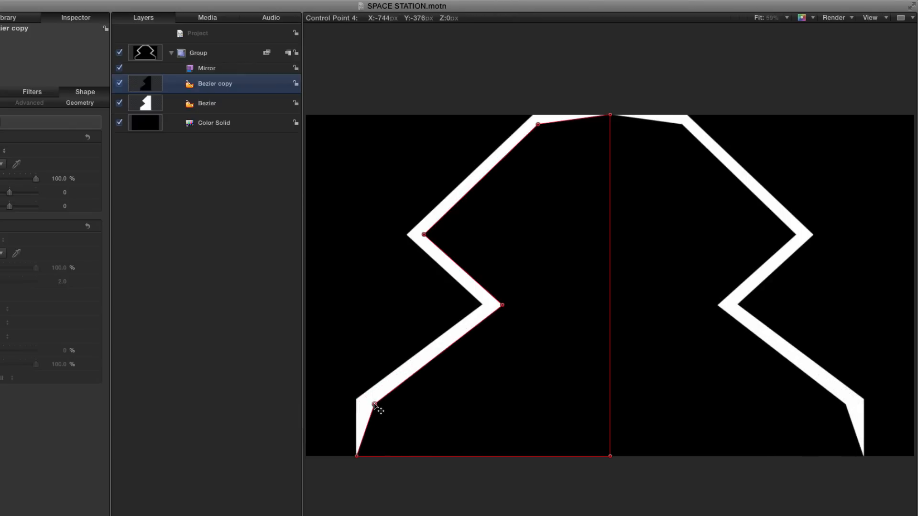
pyautogui.moveTo(357, 457); pyautogui.dragTo(398, 458)
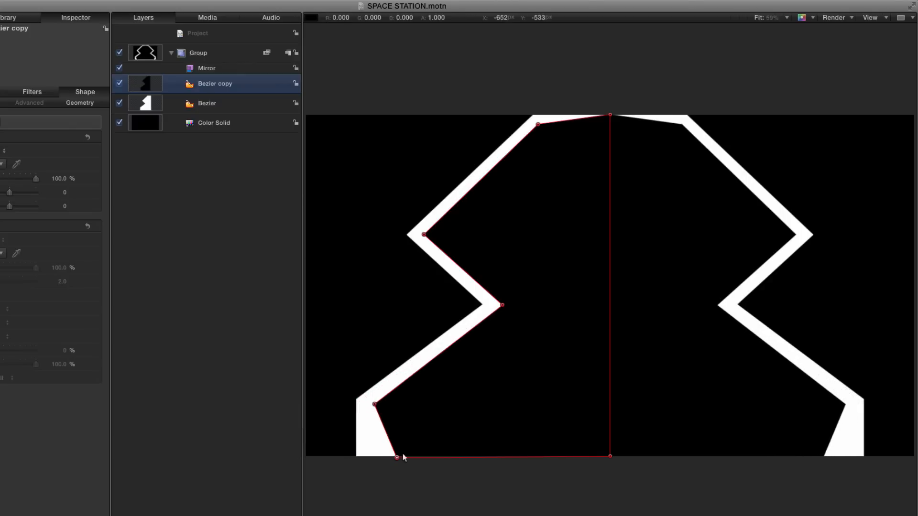
# Convert control points 7, 6 and 4 of the Bezier copy from linear to smooth
pyautogui.rightClick(538, 125)
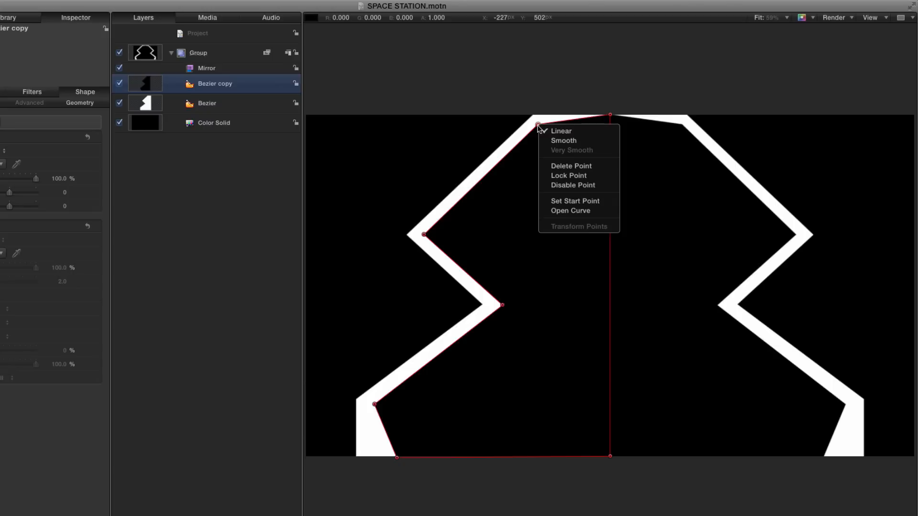
pyautogui.click(556, 141)
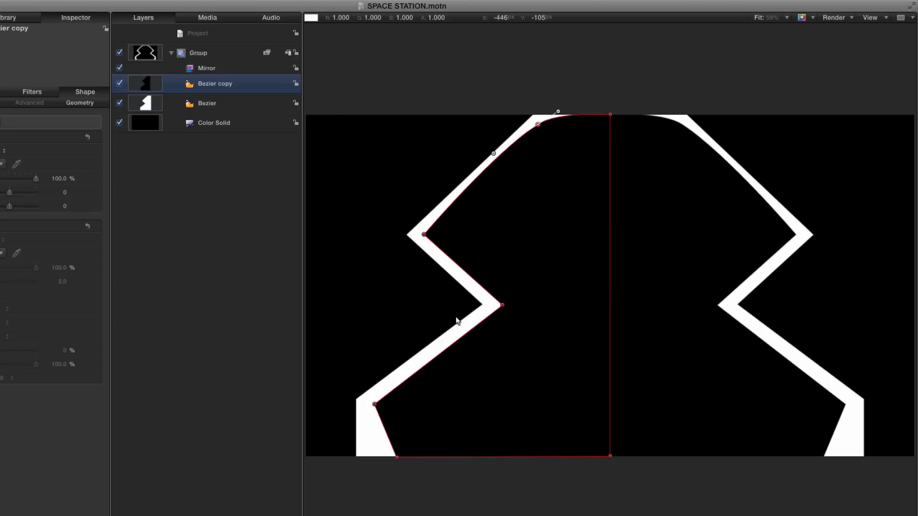
pyautogui.rightClick(424, 235)
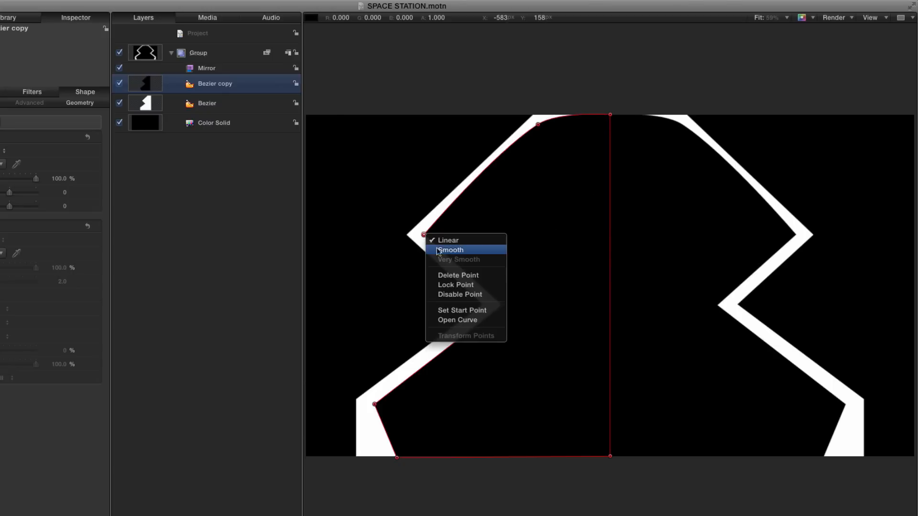
pyautogui.click(442, 248)
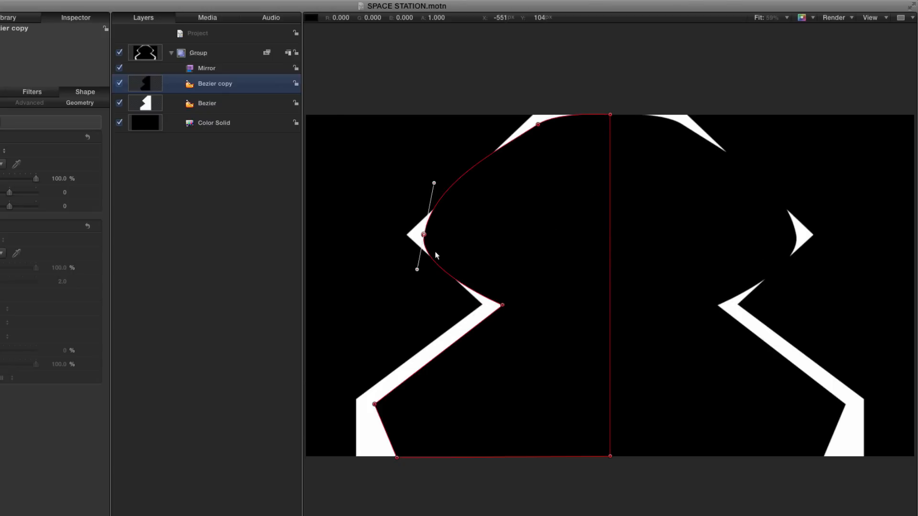
pyautogui.rightClick(374, 405)
pyautogui.click(391, 421)
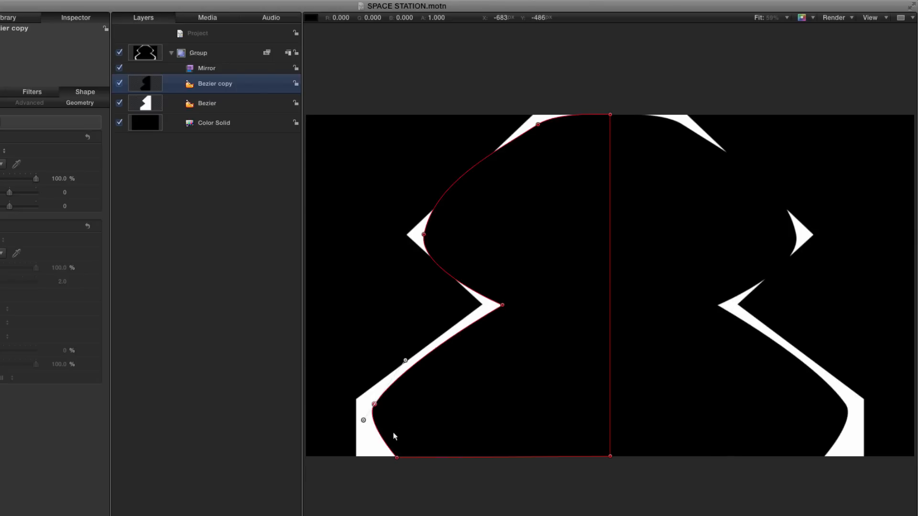
# Adjust the curve at the Bezier copy's control point 6 and shift points 6 and 7 inward to expose more white border
pyautogui.click(424, 235)
pyautogui.moveTo(433, 184); pyautogui.dragTo(432, 189)
pyautogui.moveTo(424, 234); pyautogui.dragTo(451, 238)
pyautogui.moveTo(535, 122); pyautogui.dragTo(540, 132)
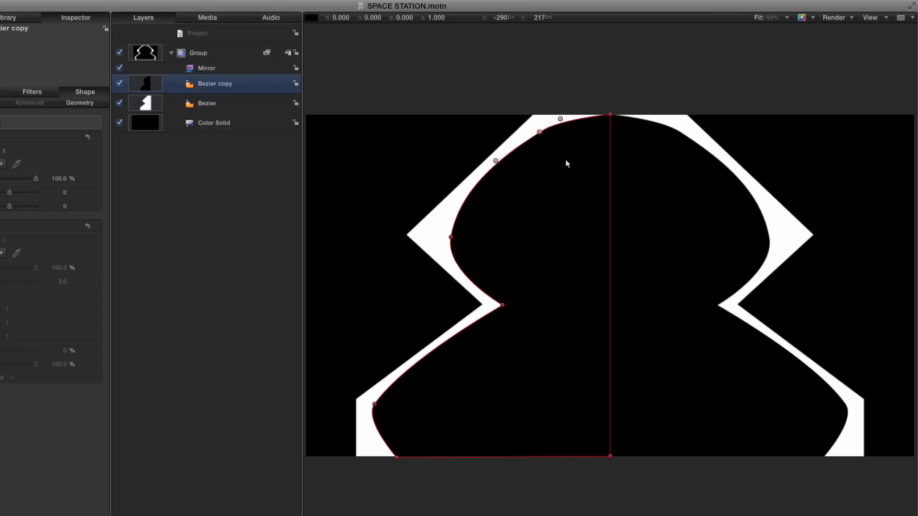
# Nudge the Bezier copy's control points 4 and 5 further inward to thicken the white border along the lower curve and waist
pyautogui.moveTo(374, 406); pyautogui.dragTo(384, 407)
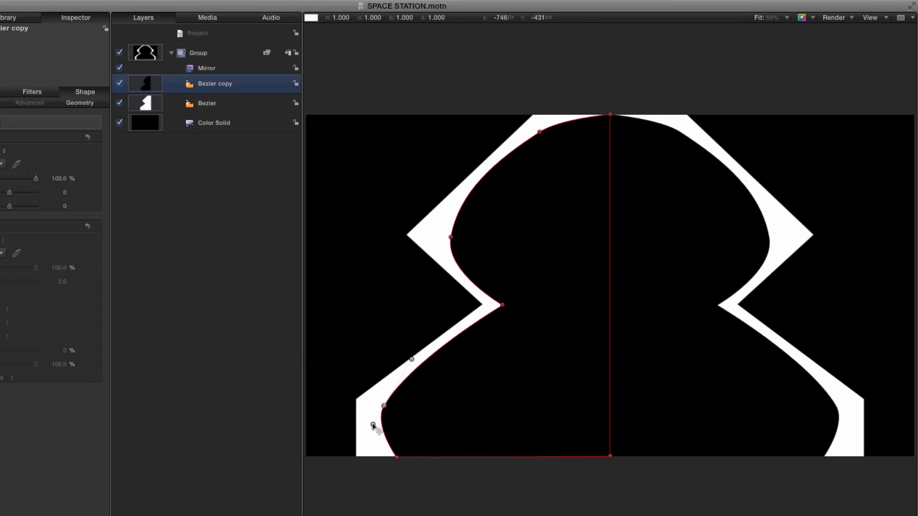
pyautogui.moveTo(385, 407); pyautogui.dragTo(388, 408)
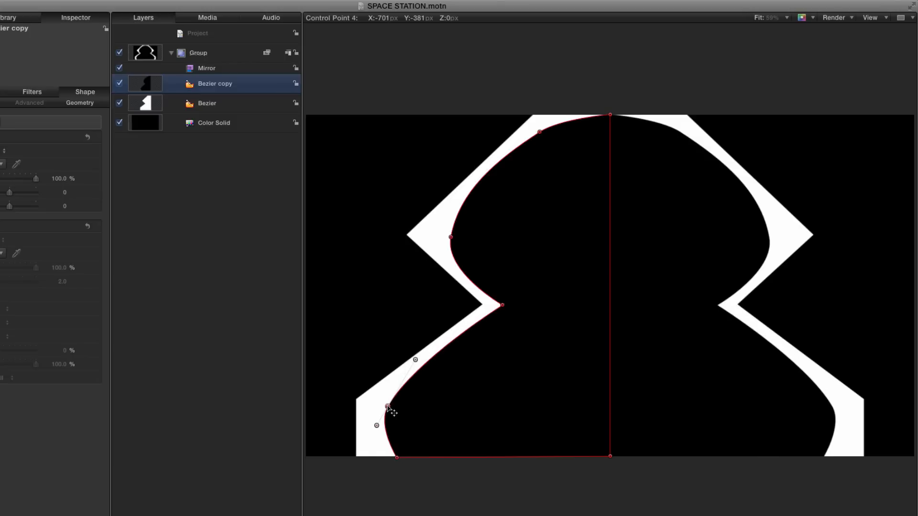
pyautogui.moveTo(388, 407); pyautogui.dragTo(391, 409)
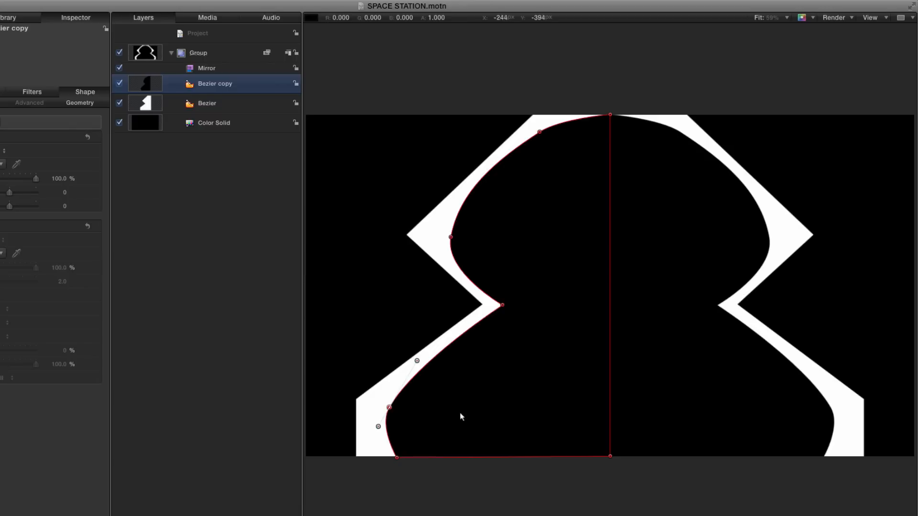
pyautogui.moveTo(503, 306); pyautogui.dragTo(513, 307)
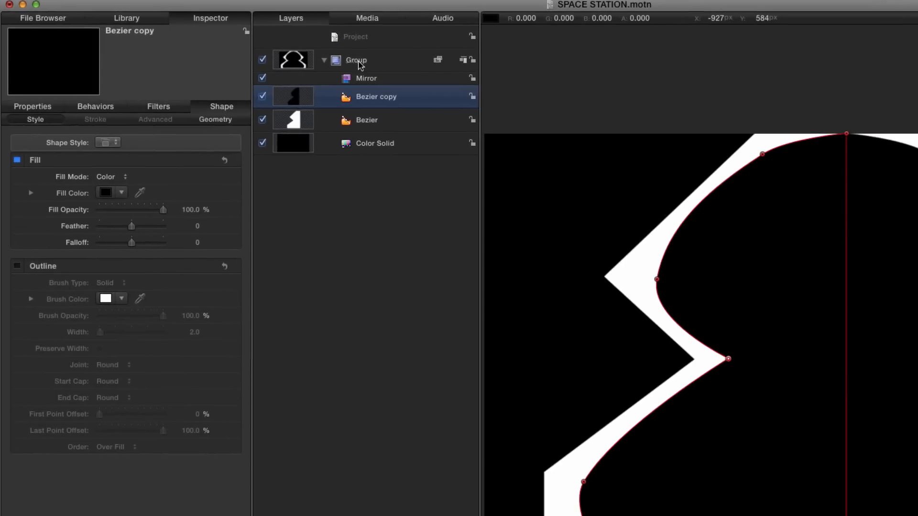
# Rename the group as ARCH MATTE
pyautogui.doubleClick(353, 59)
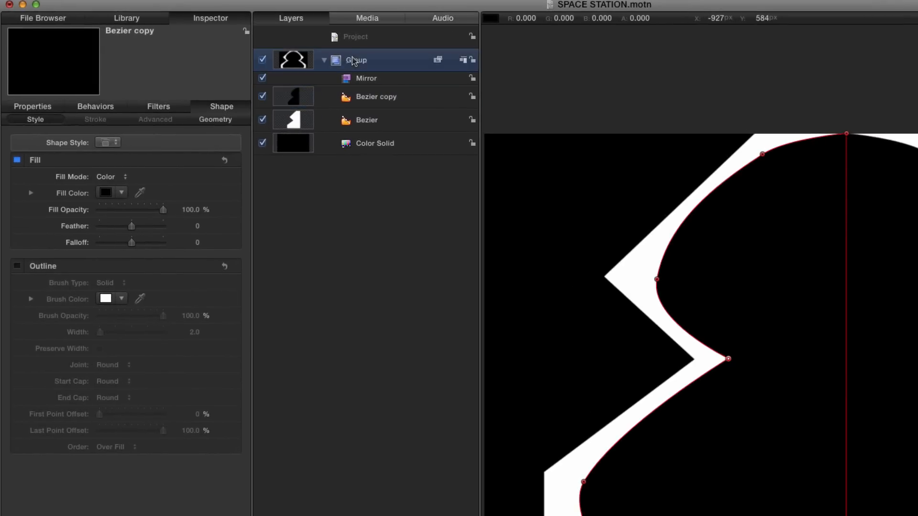
pyautogui.write('ARCH MA')
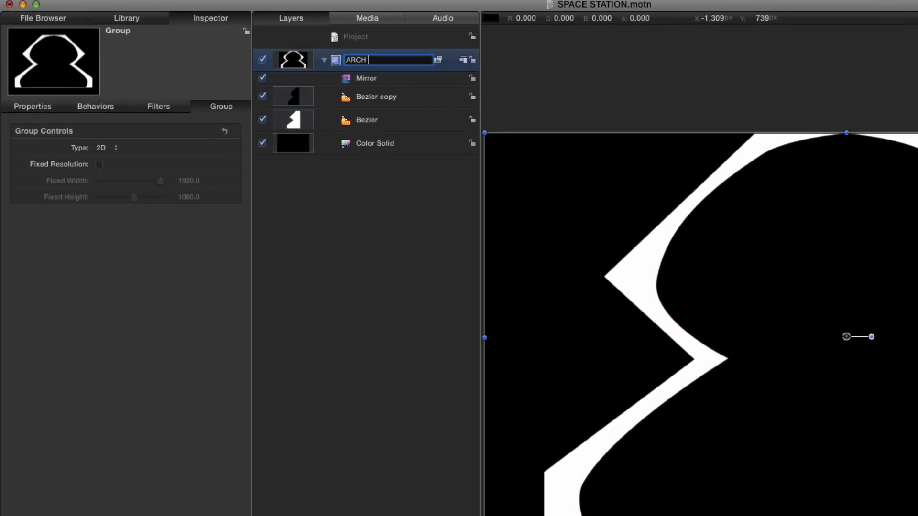
pyautogui.press('Return')
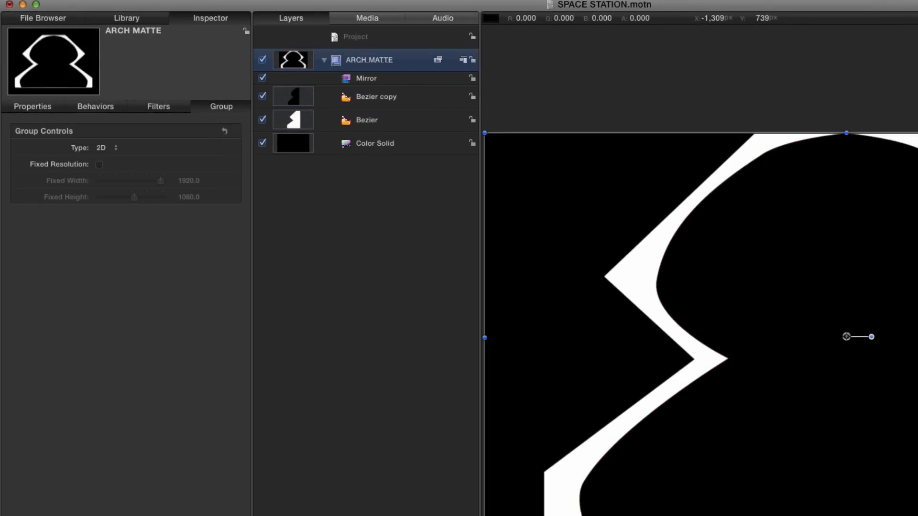
# Create a new group above ARCH MATTE and place the Rust.png texture from the library content in it
pyautogui.click(370, 37)
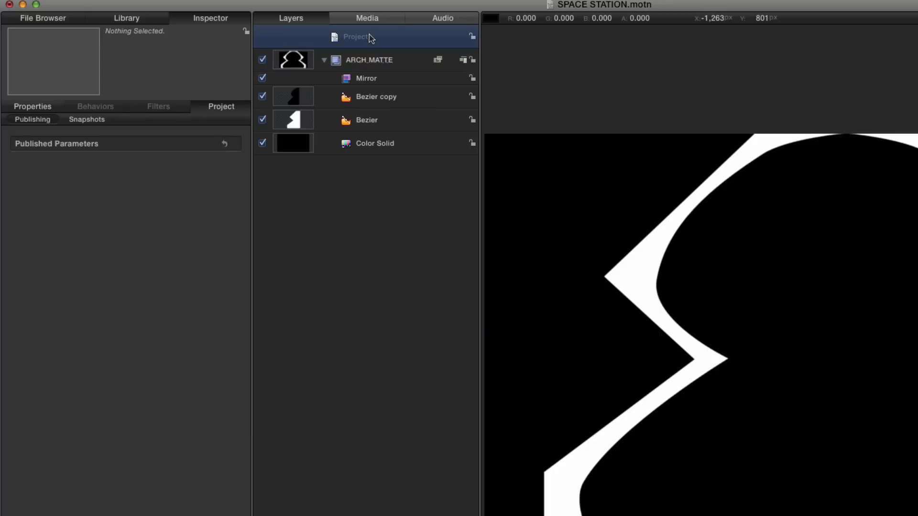
pyautogui.press('super+shift+n')
pyautogui.press('super+2')
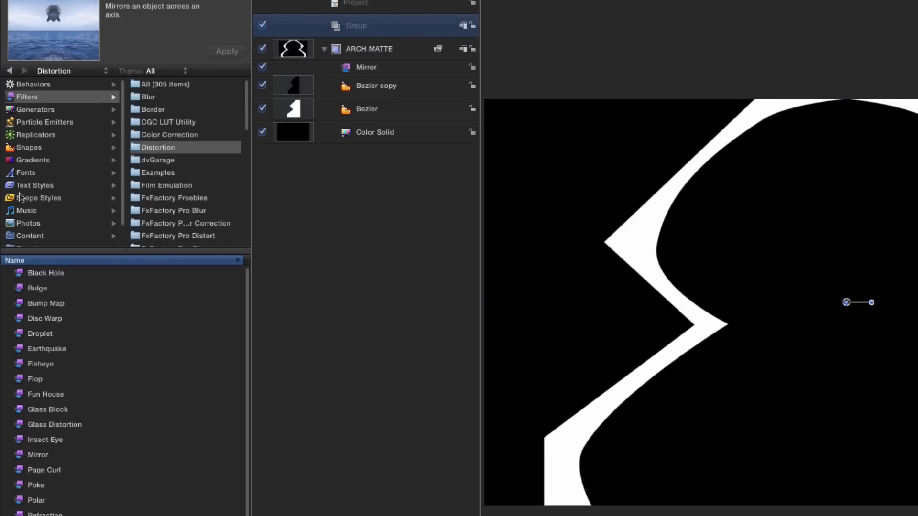
pyautogui.click(27, 270)
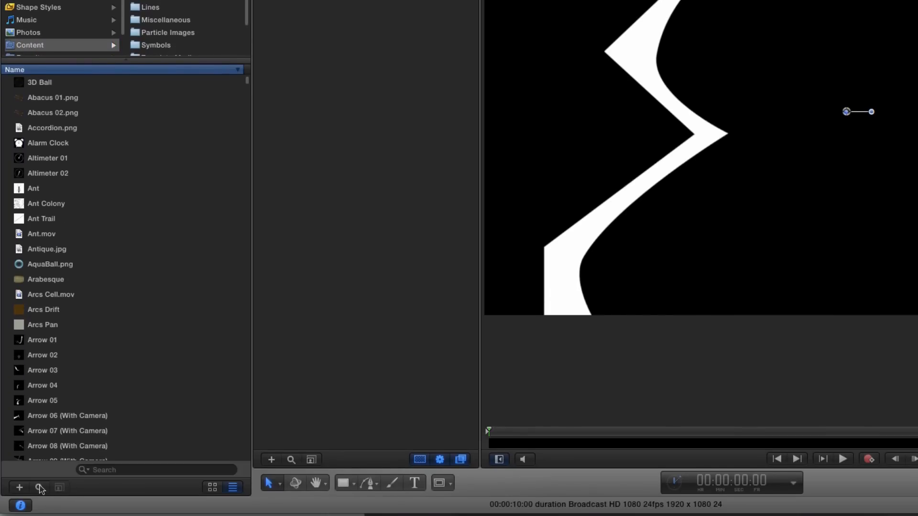
pyautogui.click(106, 470)
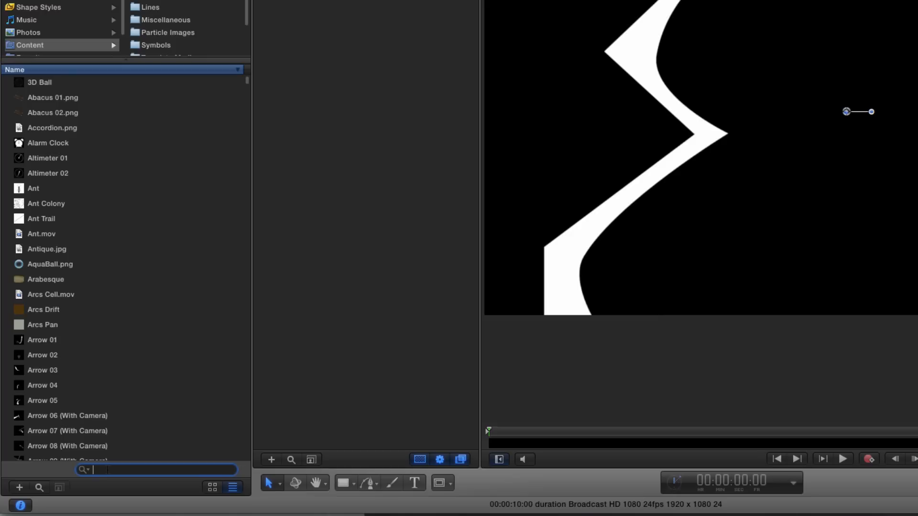
pyautogui.write('rust')
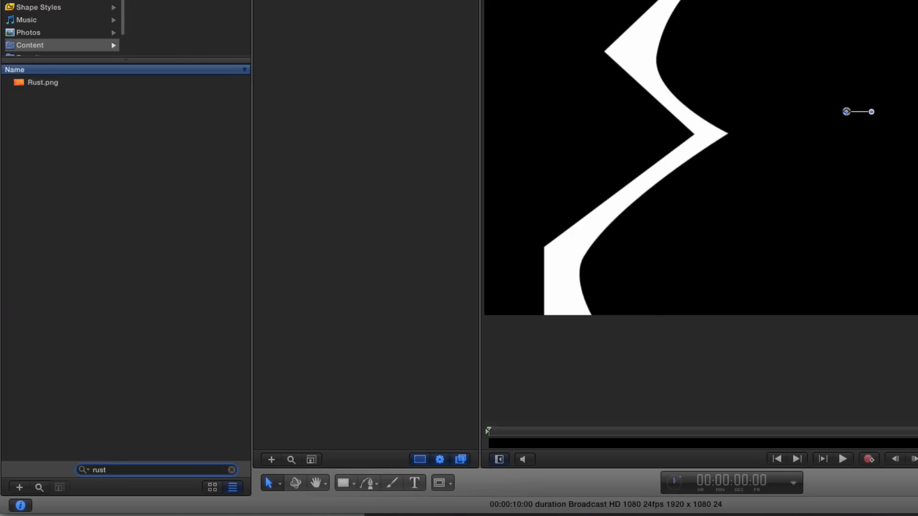
pyautogui.click(19, 86)
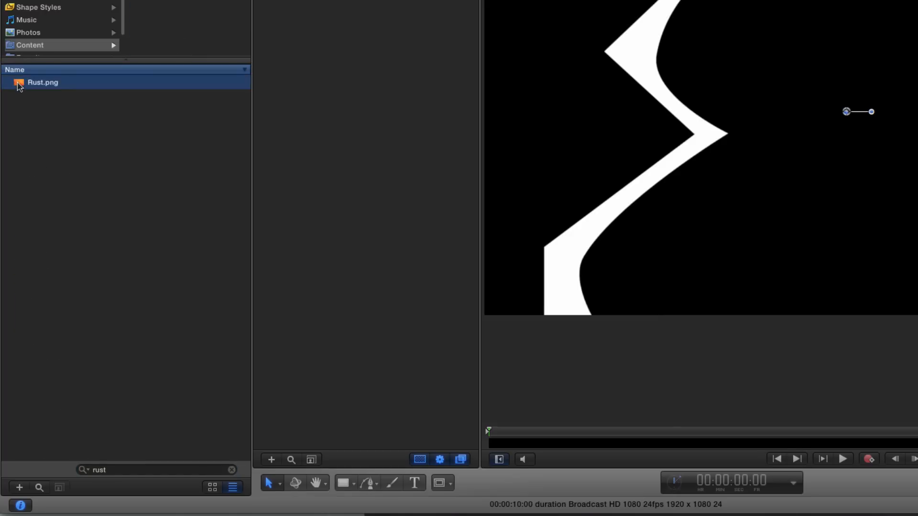
pyautogui.moveTo(18, 87); pyautogui.dragTo(342, 64)
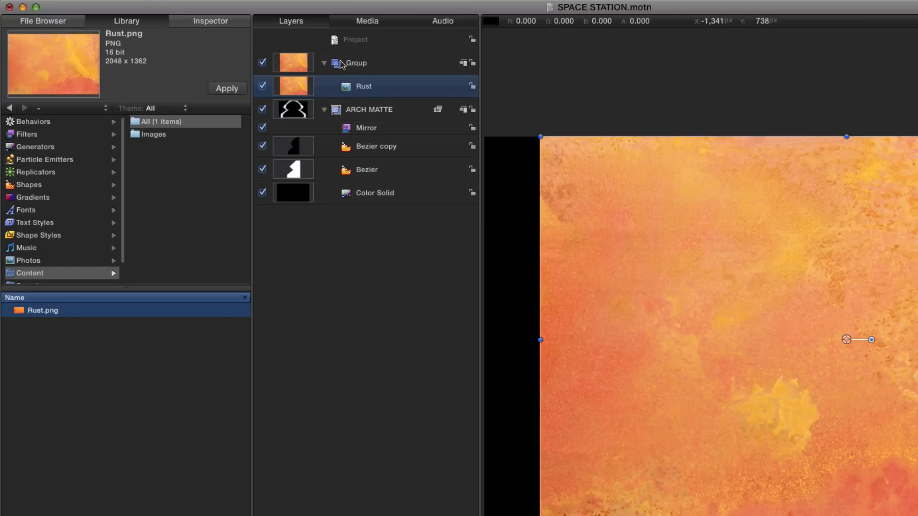
# Add an image mask to the Rust layer with ARCH MATTE as mask source and Luminance as source channel
pyautogui.press('shift+super+m')
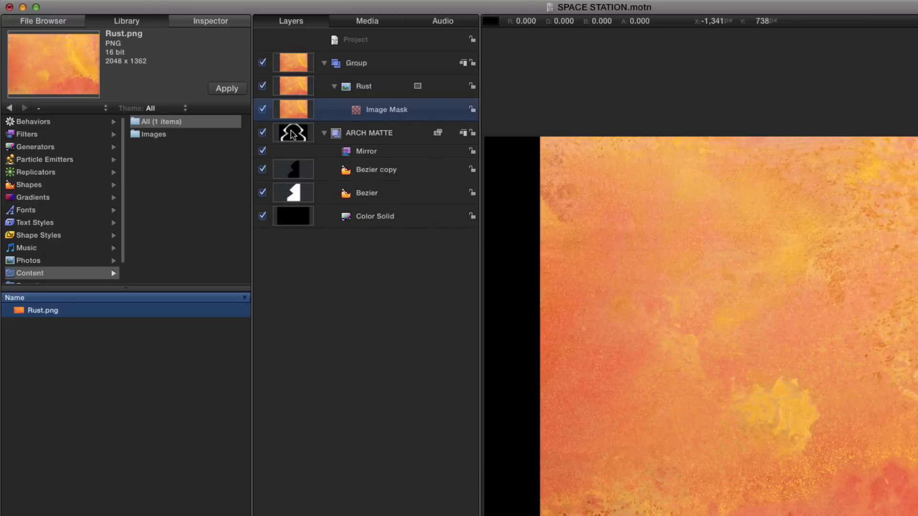
pyautogui.moveTo(291, 135); pyautogui.dragTo(359, 112)
pyautogui.press('F4')
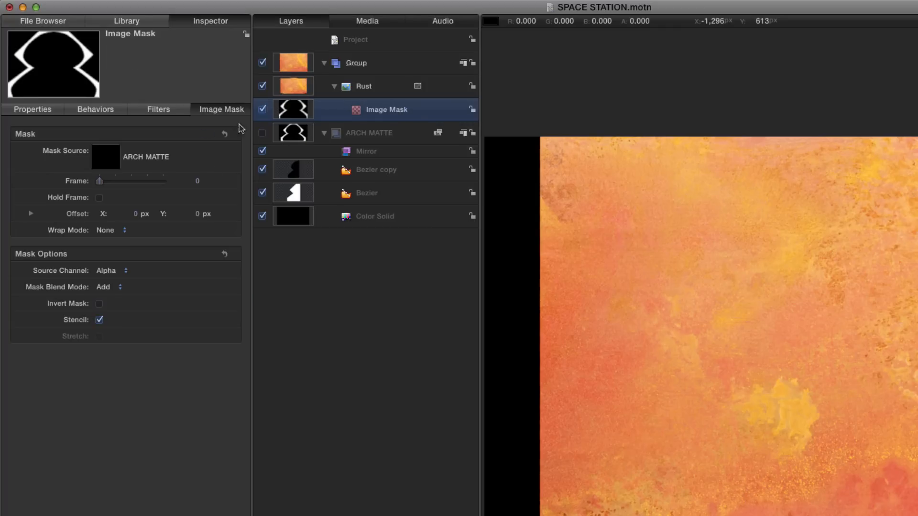
pyautogui.click(111, 273)
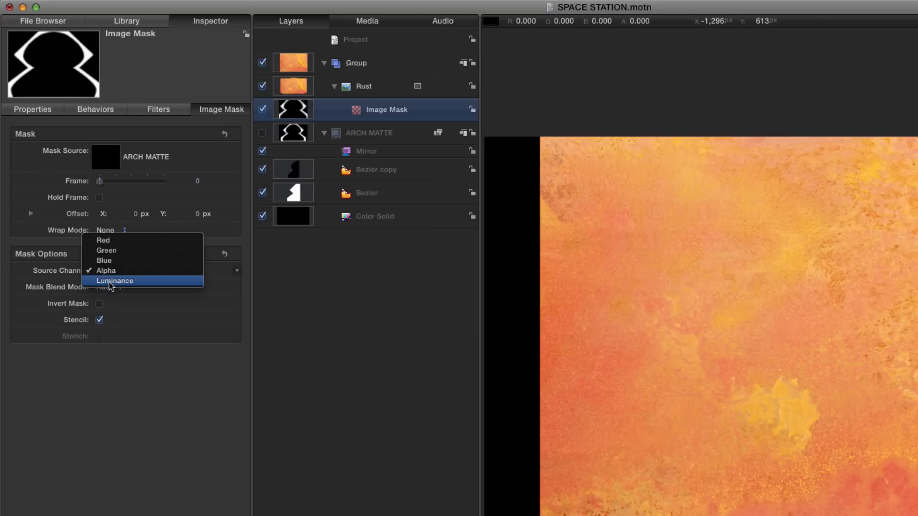
pyautogui.click(110, 282)
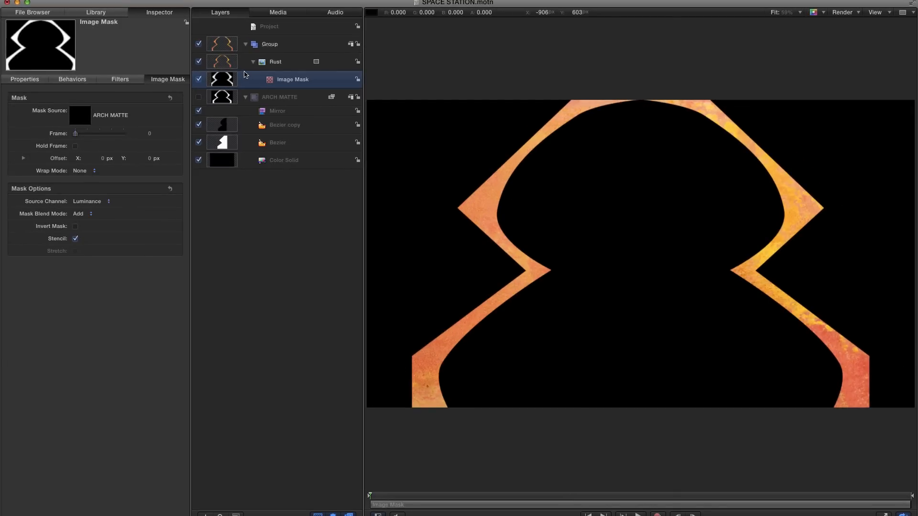
# Apply the Colorize filter from the Color Correction category to the Rust layer
pyautogui.press('super+2')
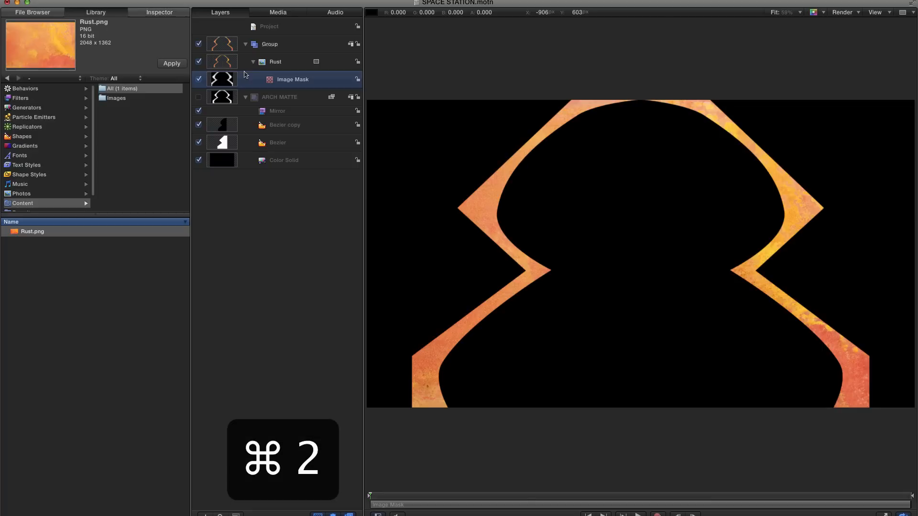
pyautogui.click(87, 101)
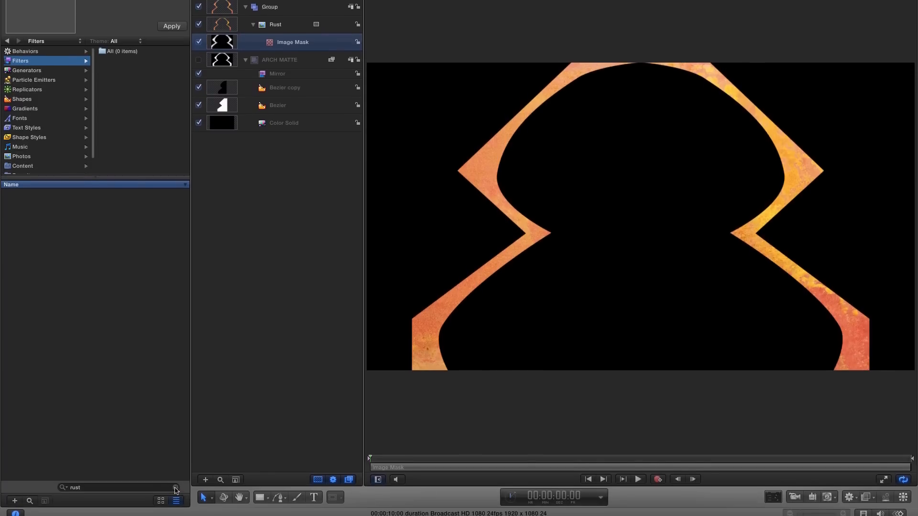
pyautogui.click(176, 488)
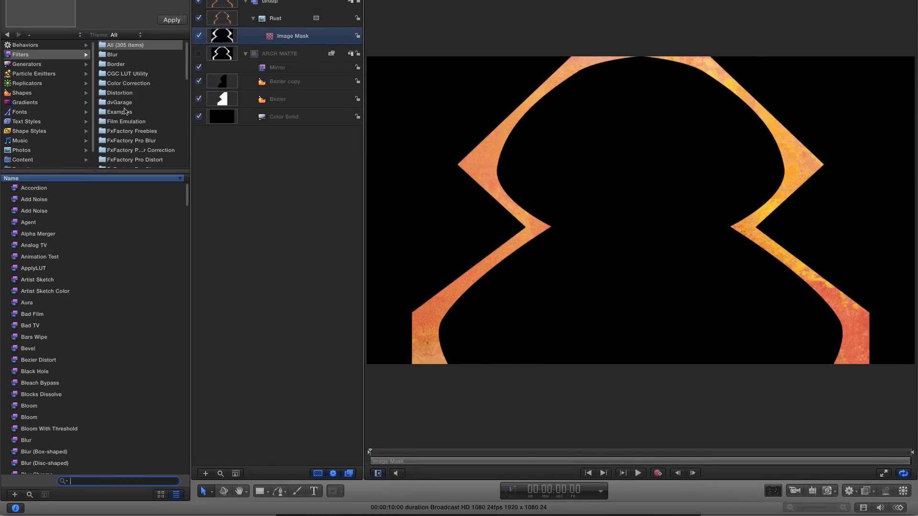
pyautogui.click(127, 85)
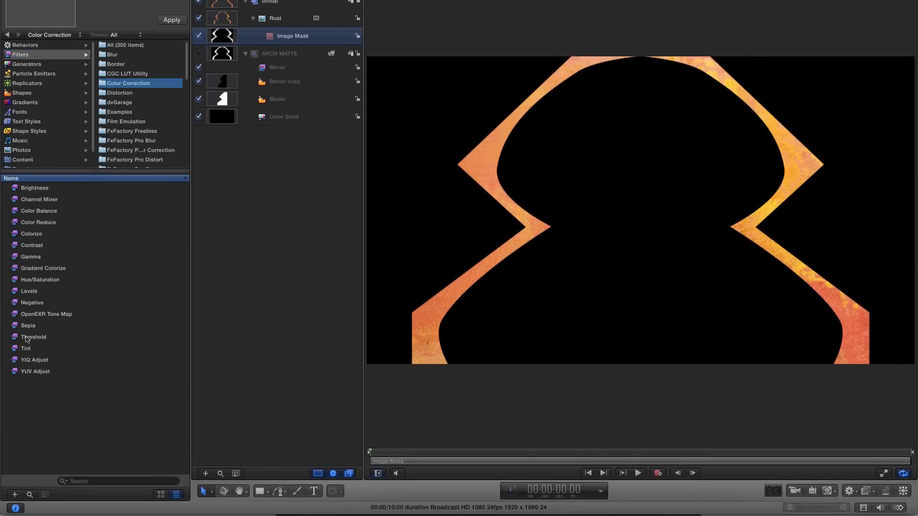
pyautogui.moveTo(14, 237); pyautogui.dragTo(235, 22)
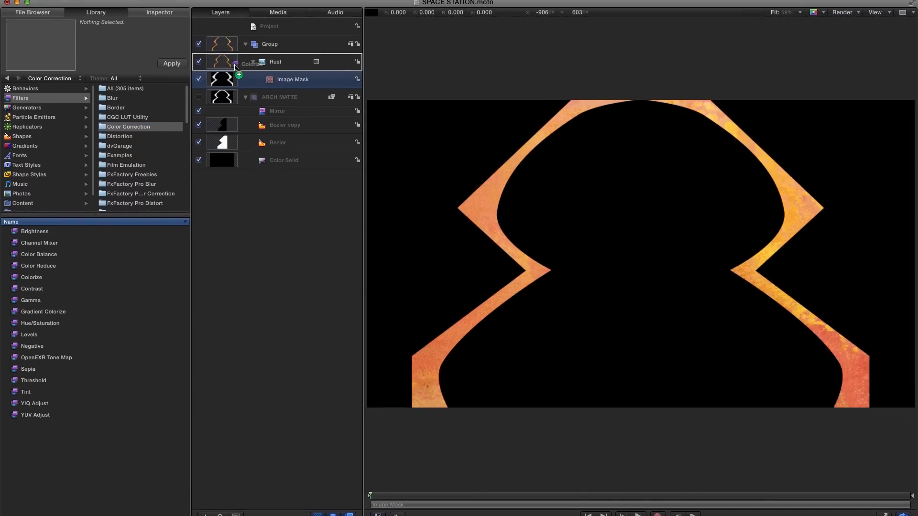
pyautogui.moveTo(235, 66); pyautogui.dragTo(236, 68)
# Set the Colorize filter's Remap Black colour to pure black and Remap White to a very pale bluish white
pyautogui.press('F3')
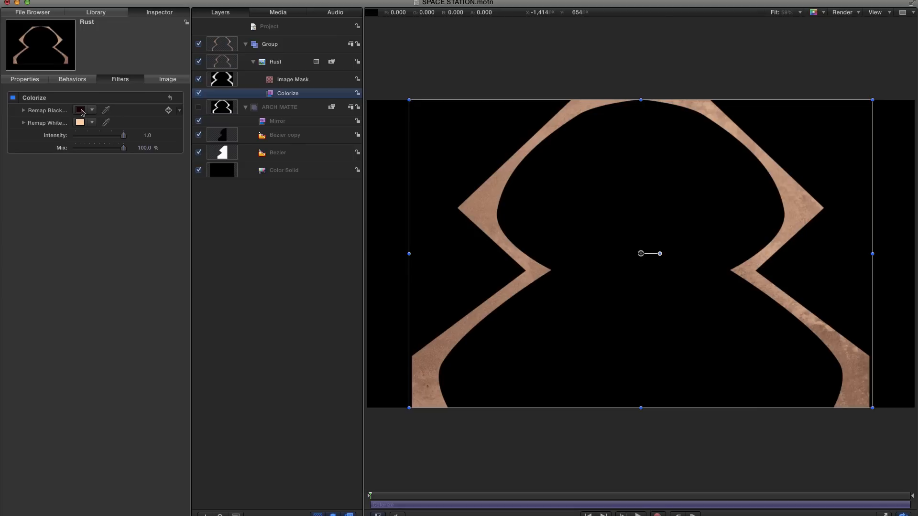
pyautogui.click(84, 113)
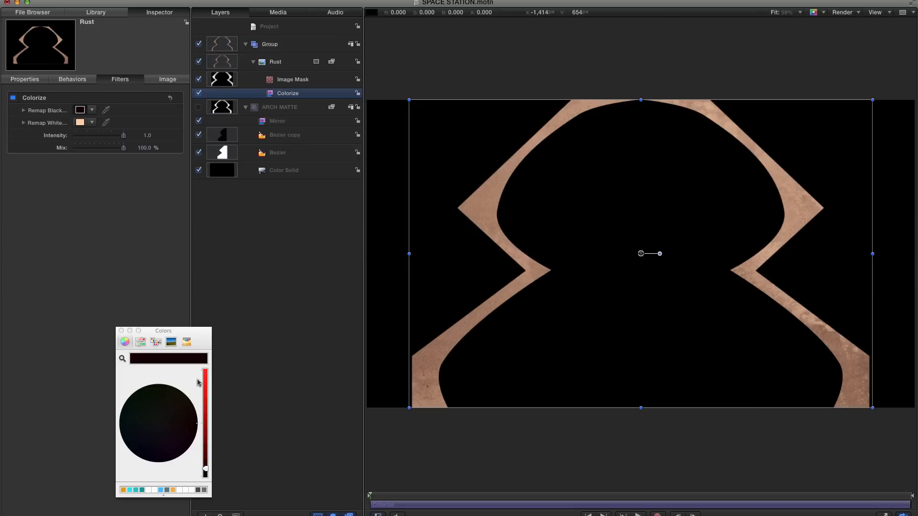
pyautogui.moveTo(206, 470); pyautogui.dragTo(209, 509)
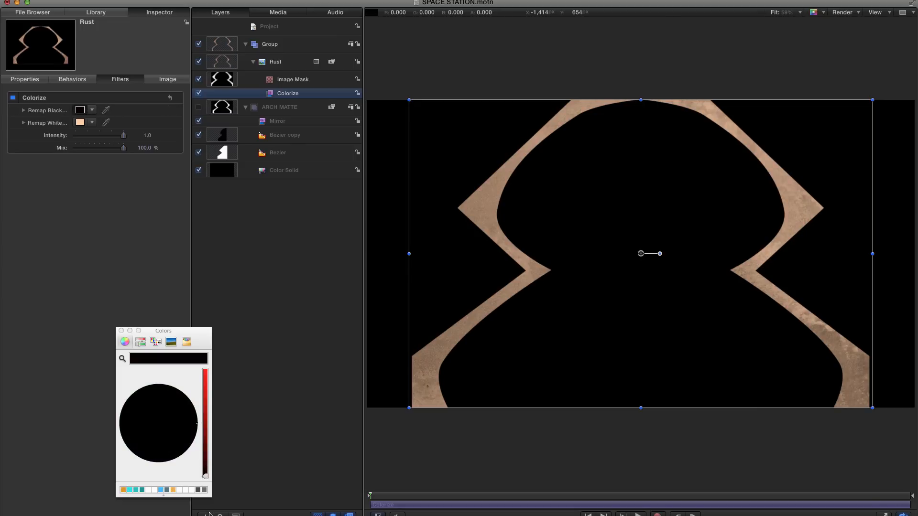
pyautogui.click(80, 122)
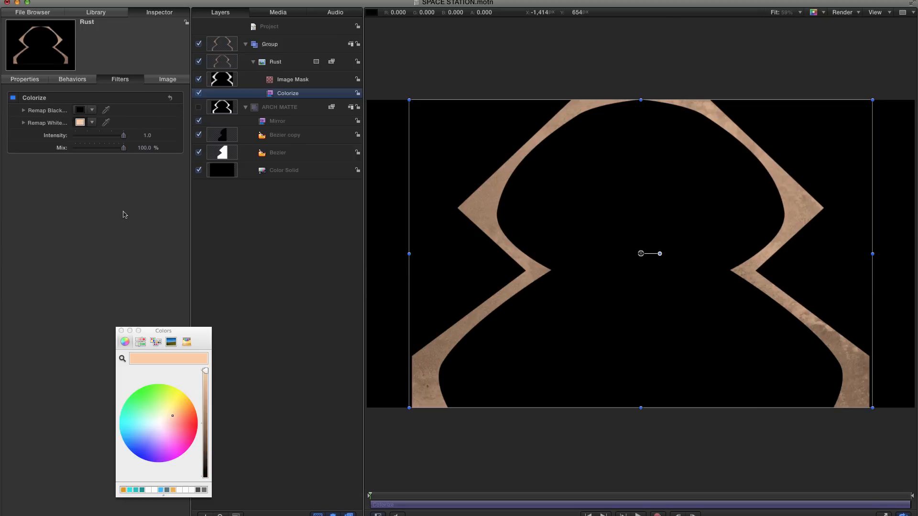
pyautogui.click(163, 419)
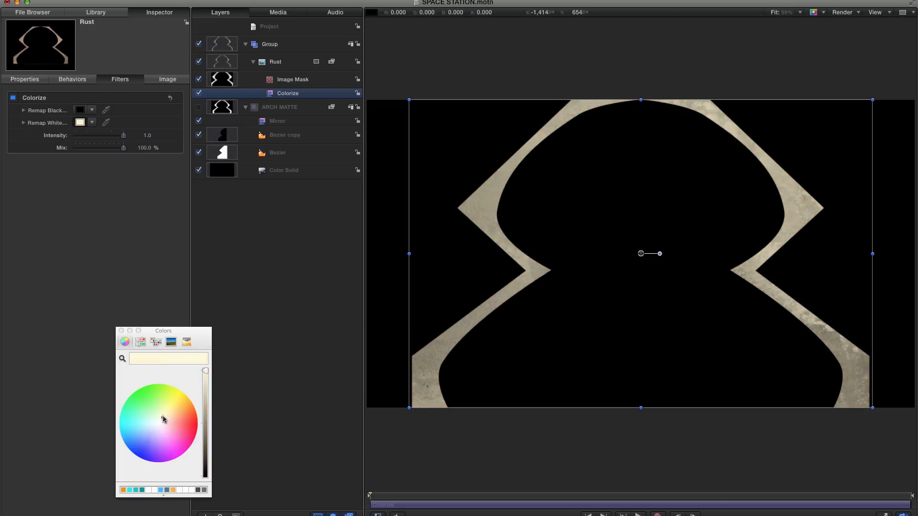
pyautogui.click(156, 427)
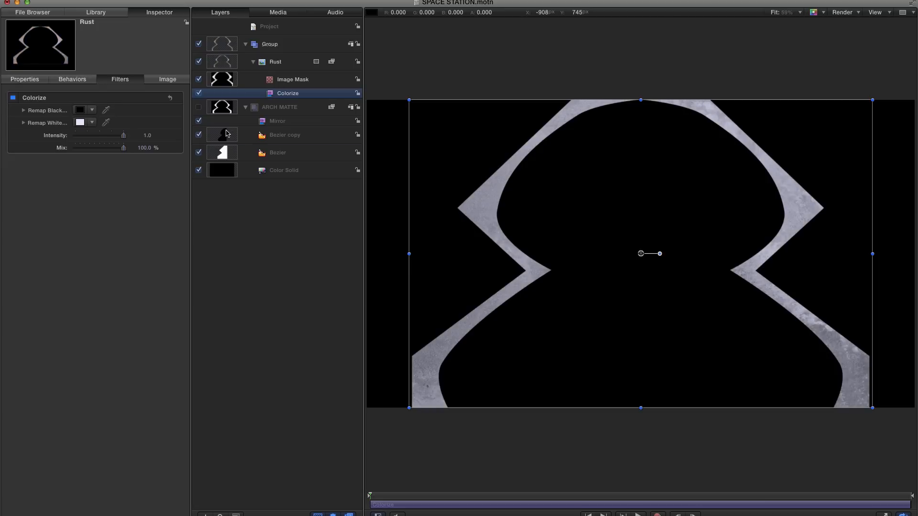
# Lower the Bezier copy's control point 1 and the neighbouring upper-curve point slightly to thicken the top of the arch
pyautogui.click(227, 133)
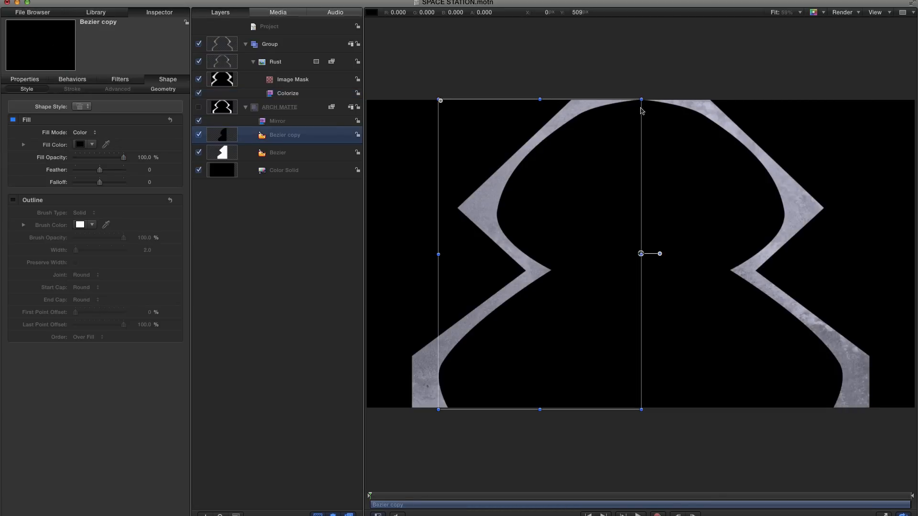
pyautogui.press('Tab')
pyautogui.press('Tab')
pyautogui.press('Tab')
pyautogui.press('Tab')
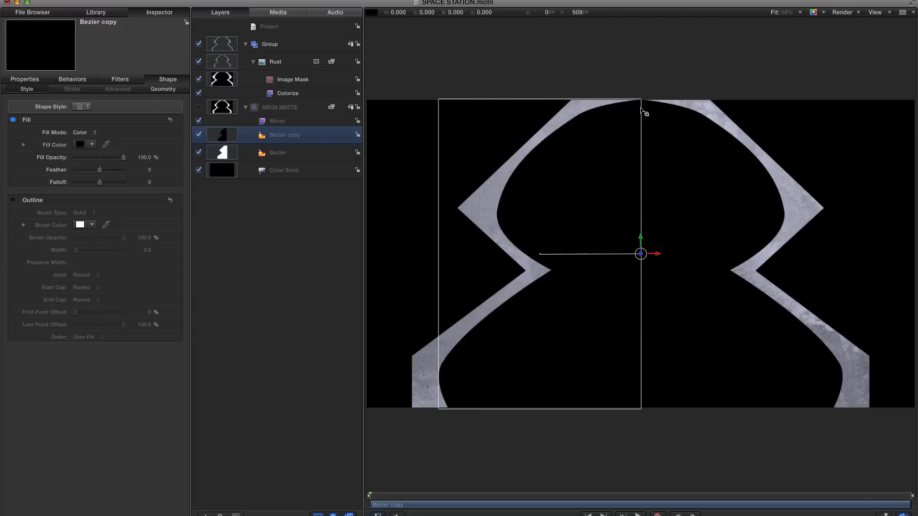
pyautogui.press('Tab')
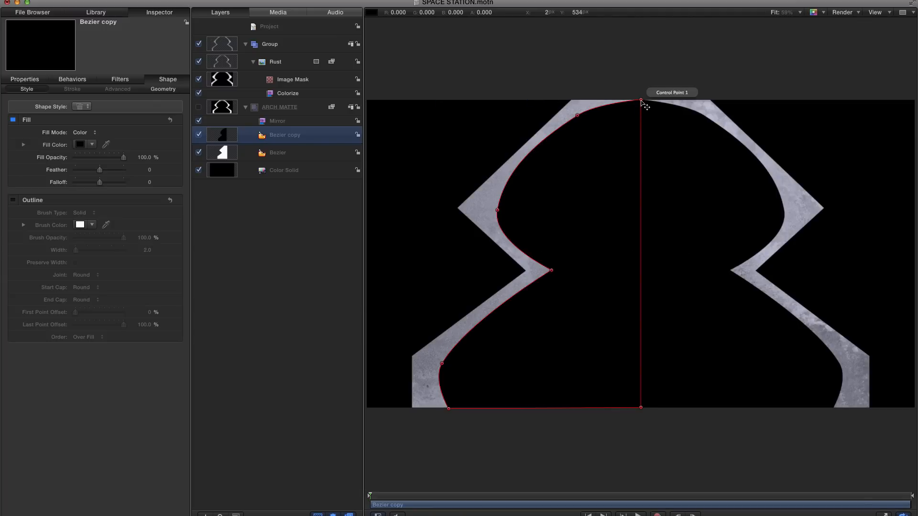
pyautogui.moveTo(642, 105); pyautogui.dragTo(642, 112)
pyautogui.moveTo(578, 116); pyautogui.dragTo(578, 121)
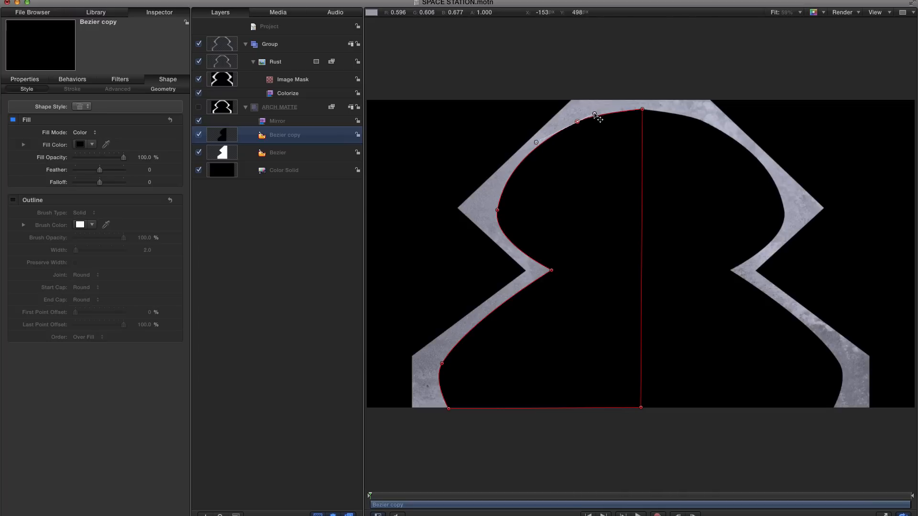
pyautogui.press('super+slash')
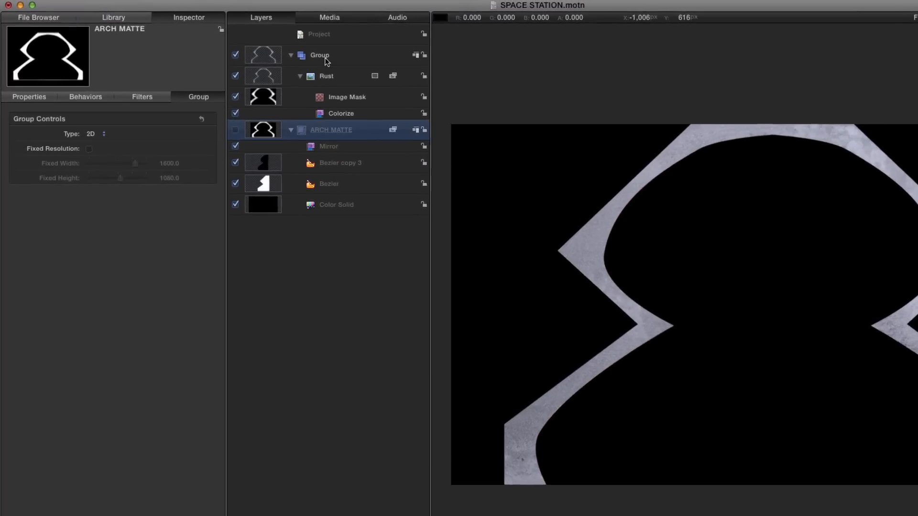
# Rename the group containing the Rust layer as ARCH IMAGE
pyautogui.doubleClick(334, 59)
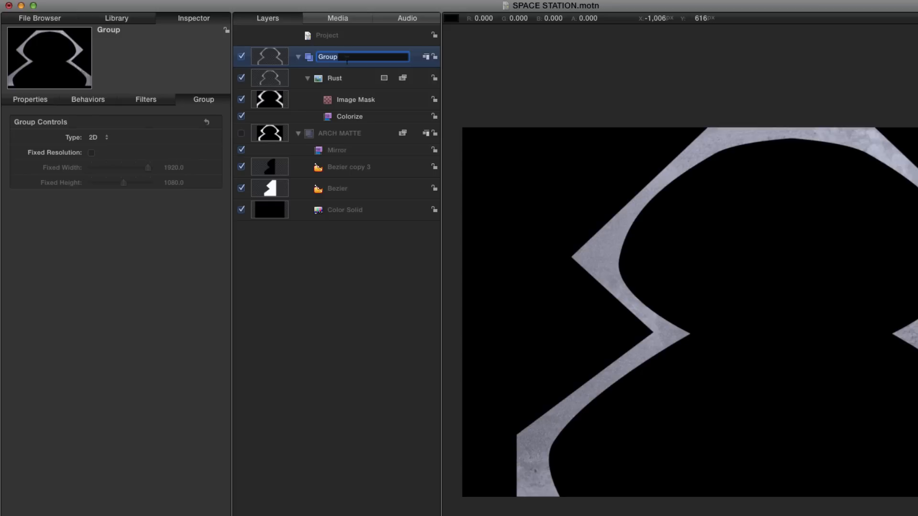
pyautogui.write('ARC')
pyautogui.press('BackSpace')
pyautogui.press('BackSpace')
pyautogui.write('GE')
pyautogui.press('Return')
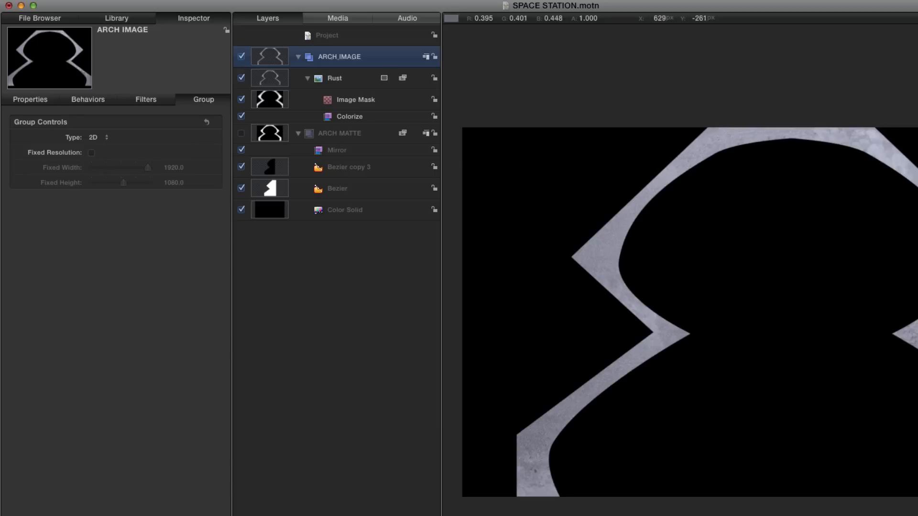
# Duplicate the ARCH MATTE group and rename the copy as ARCH DEPTH
pyautogui.click(267, 137)
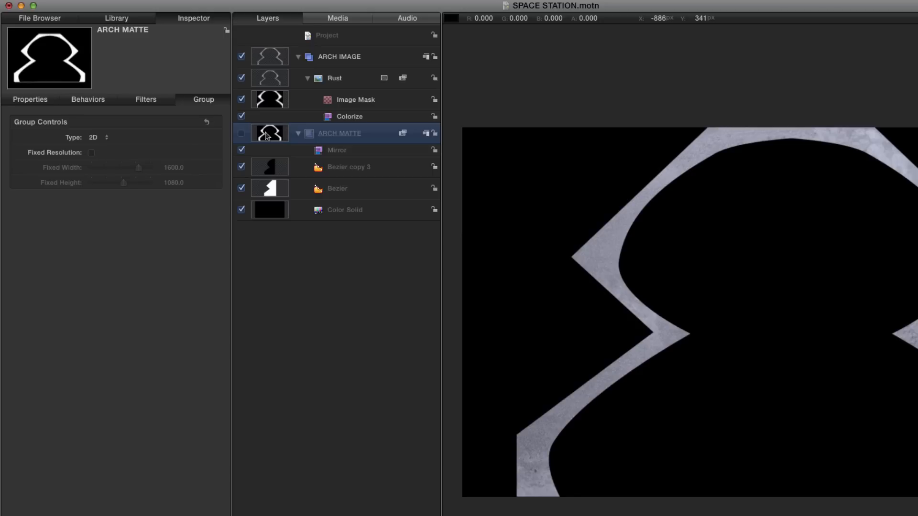
pyautogui.press('super+d')
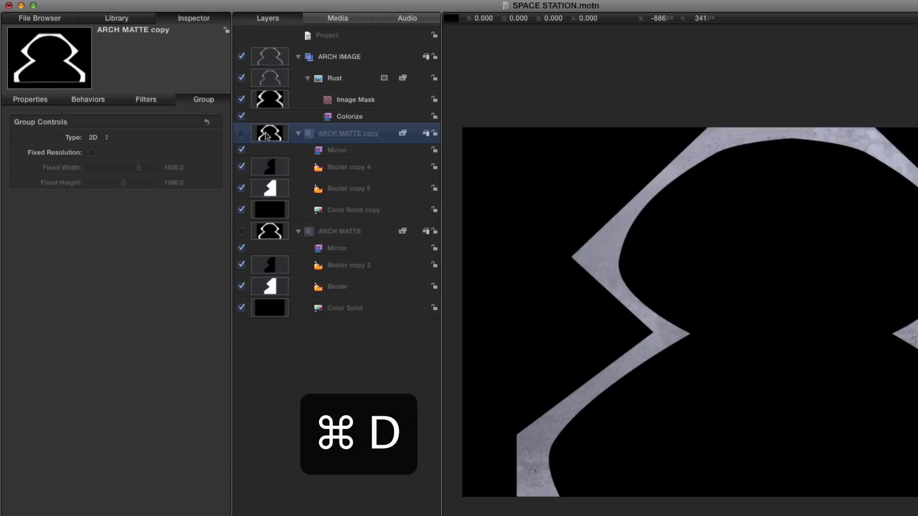
pyautogui.doubleClick(344, 134)
pyautogui.moveTo(340, 134); pyautogui.dragTo(380, 134)
pyautogui.write('DEPTH')
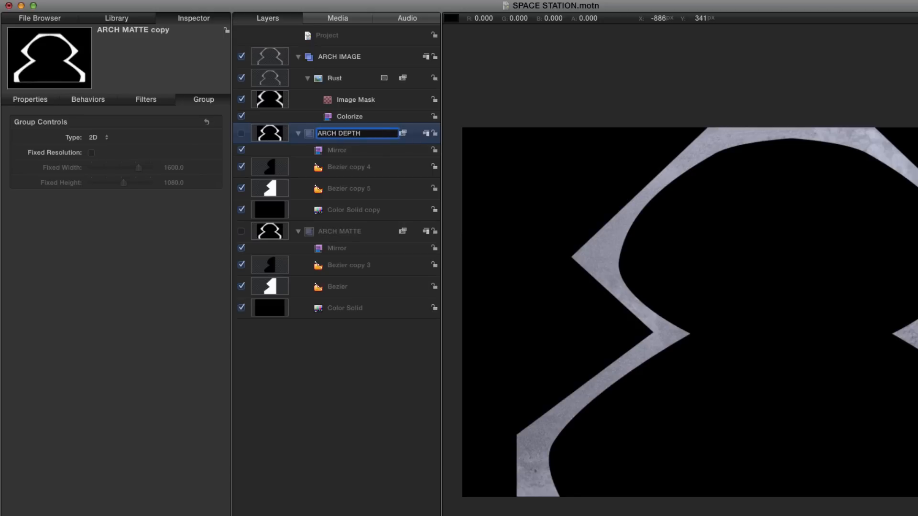
pyautogui.press('Return')
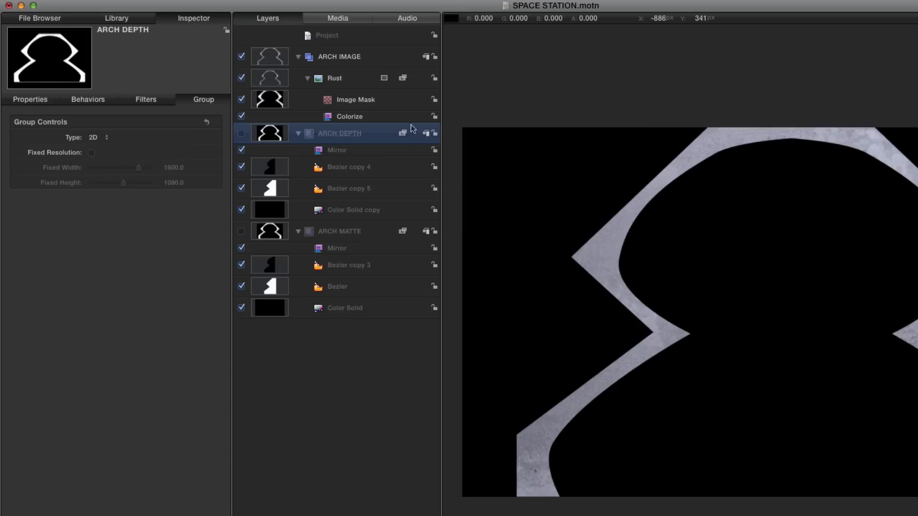
# Apply the Indent filter from the Stylize filters to the ARCH IMAGE group
pyautogui.click(267, 58)
pyautogui.press('super+2')
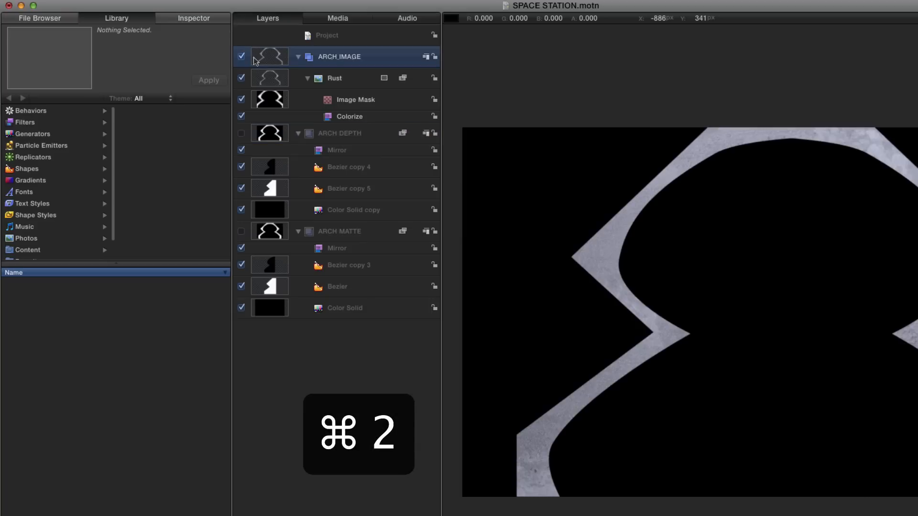
pyautogui.click(22, 124)
pyautogui.scroll(-8, 165, 208)
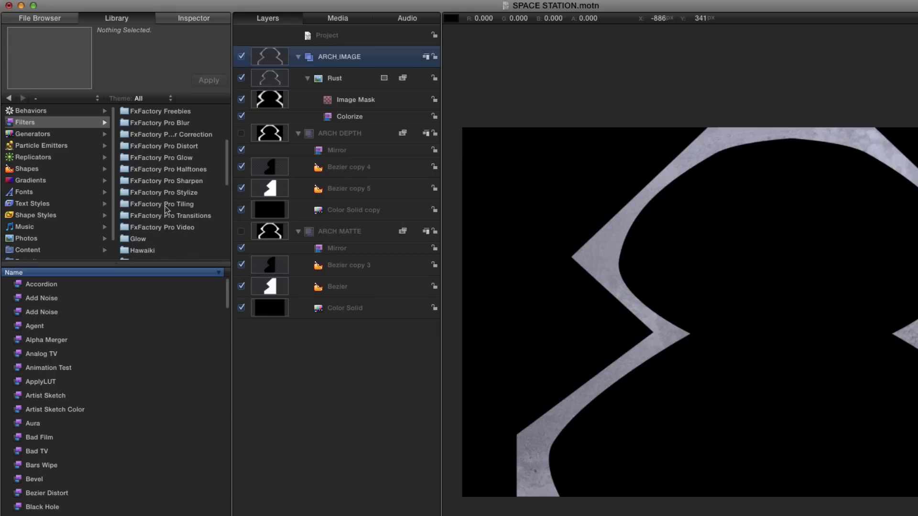
pyautogui.click(142, 226)
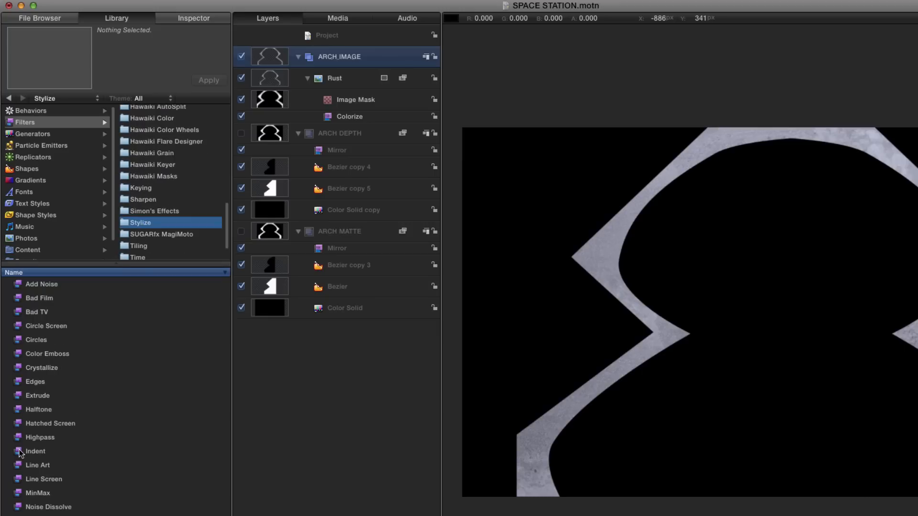
pyautogui.moveTo(19, 453); pyautogui.dragTo(317, 66)
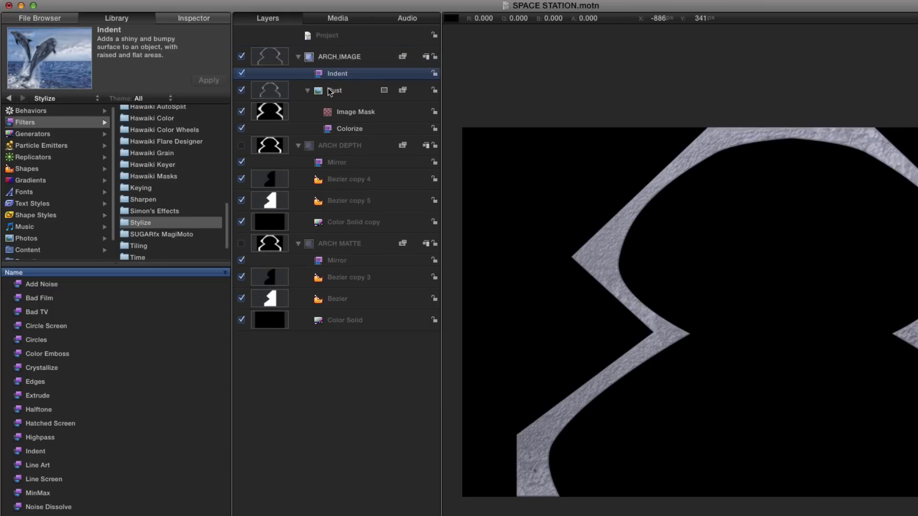
# Set ARCH DEPTH as the Indent filter's height map and turn off Stretch To Fit
pyautogui.press('F3')
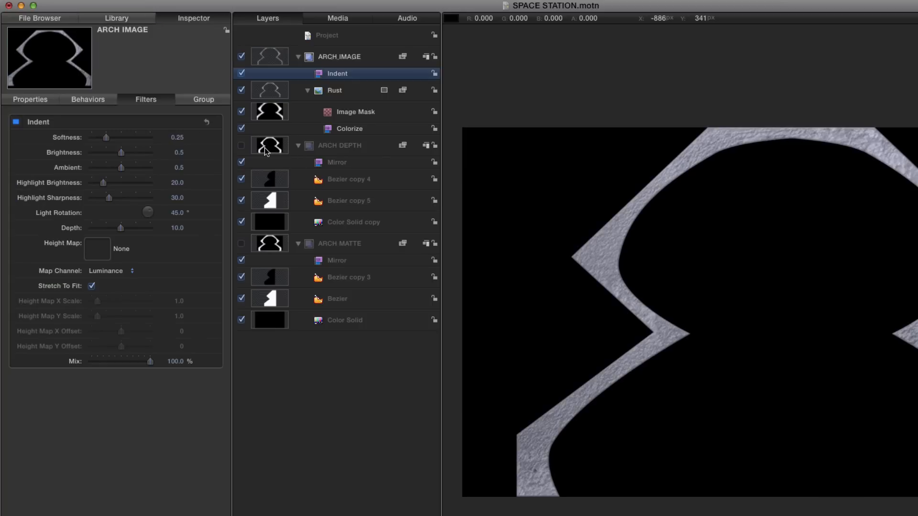
pyautogui.moveTo(273, 147); pyautogui.dragTo(97, 249)
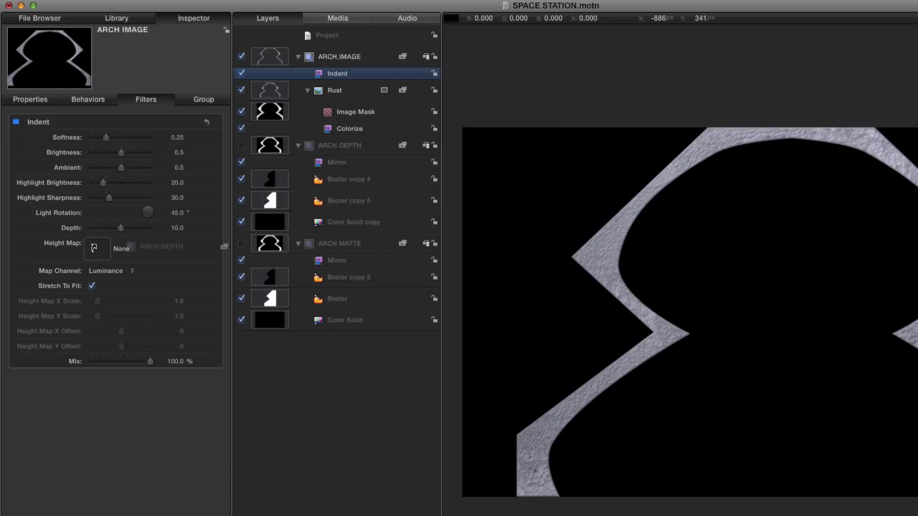
pyautogui.moveTo(94, 248); pyautogui.dragTo(97, 249)
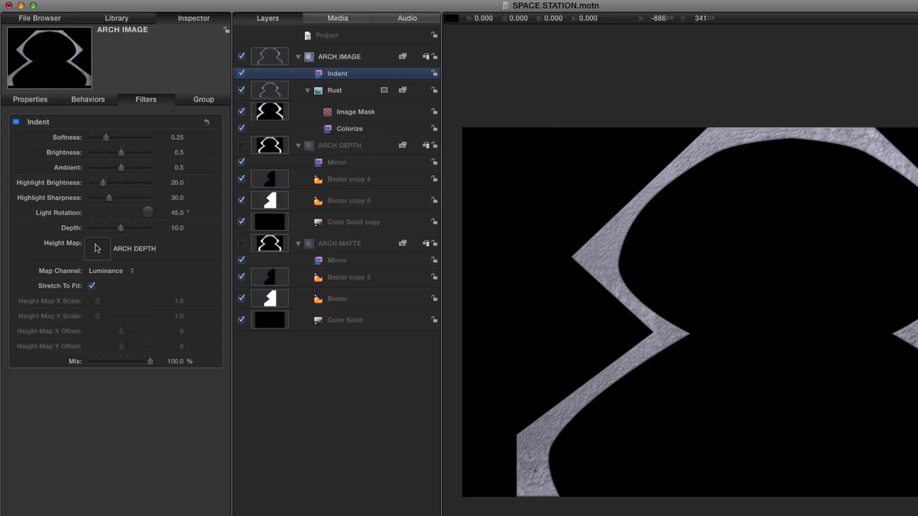
pyautogui.click(92, 286)
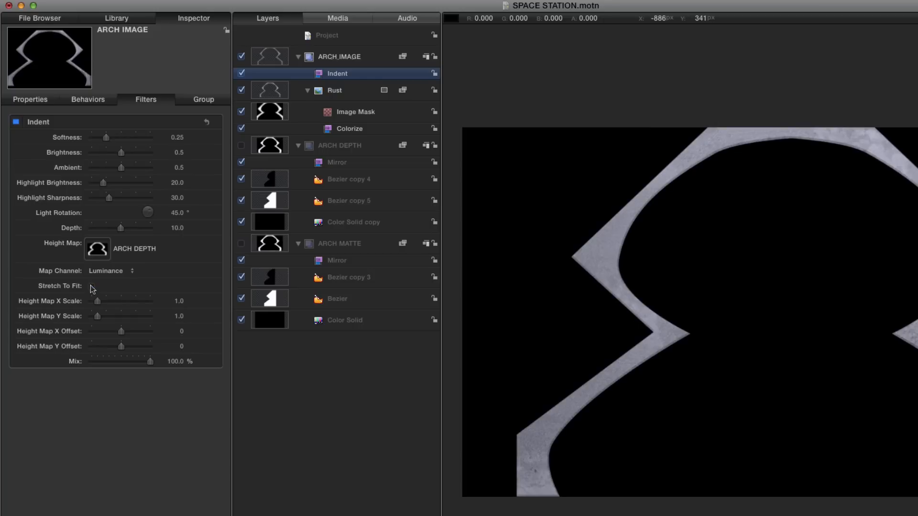
# Set the Indent filter's Brightness to 1.0, Ambient to 0, Softness to 0.5 and Light Rotation to 90°
pyautogui.moveTo(120, 151); pyautogui.dragTo(194, 162)
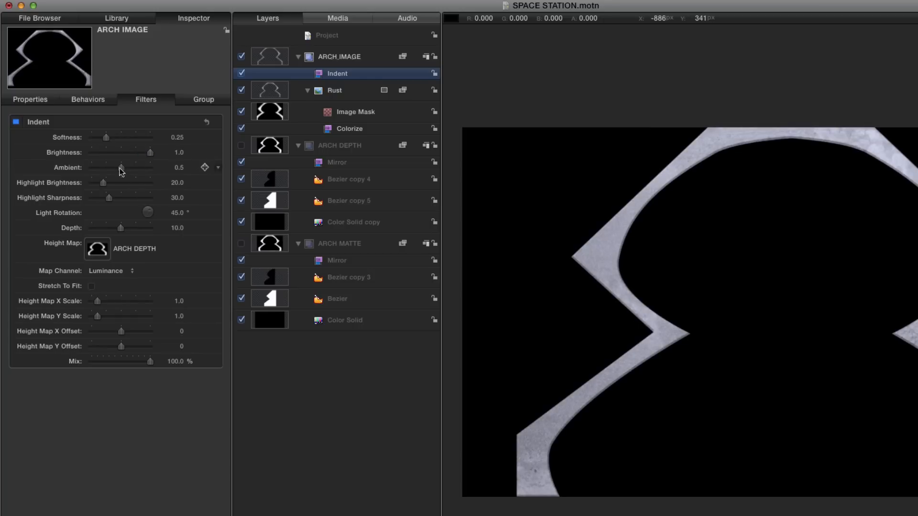
pyautogui.moveTo(121, 168); pyautogui.dragTo(61, 170)
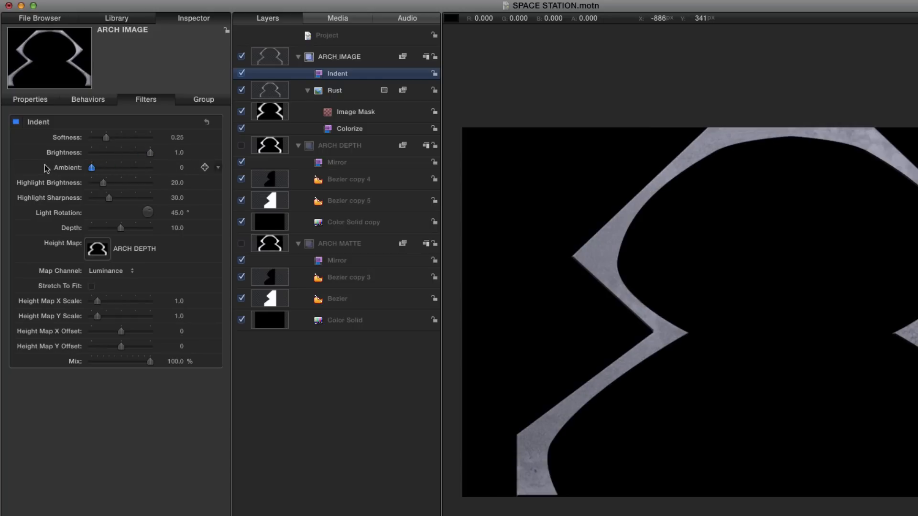
pyautogui.click(178, 137)
pyautogui.press('BackSpace')
pyautogui.press('Return')
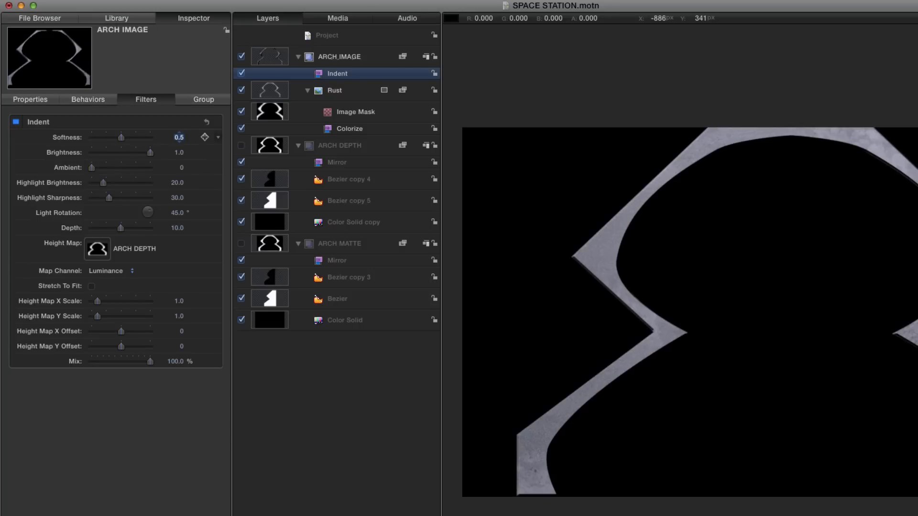
pyautogui.click(177, 212)
pyautogui.write('90')
pyautogui.press('Return')
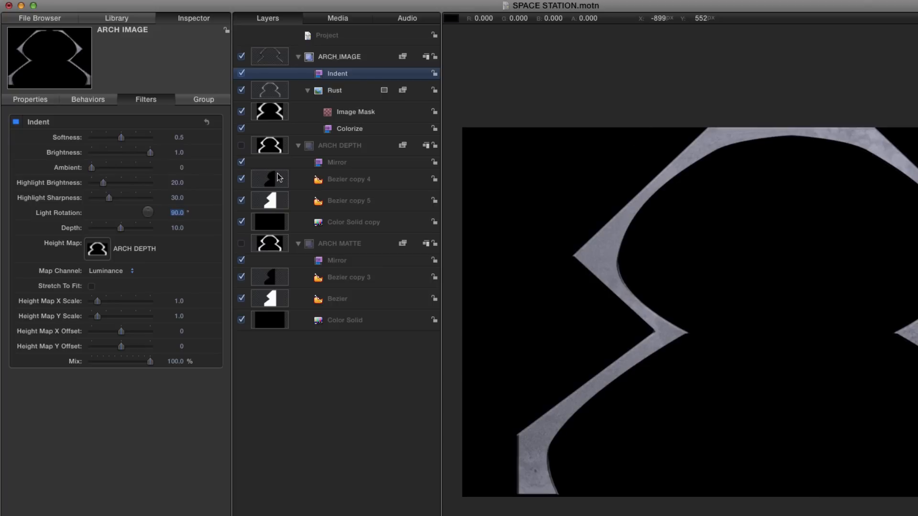
# Reshape Bezier copy 4 in ARCH DEPTH by moving its left, upper and lower curve points outward to form a groove inside the arch
pyautogui.click(271, 180)
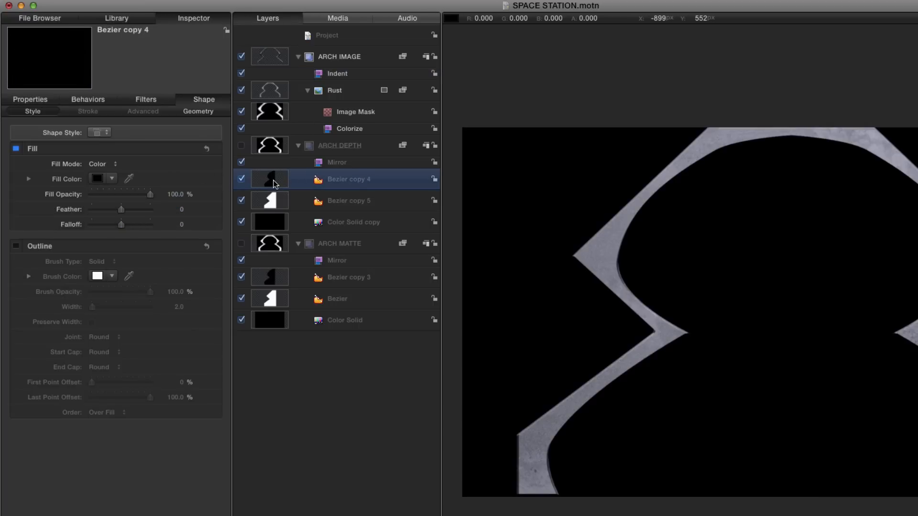
pyautogui.press('super+slash')
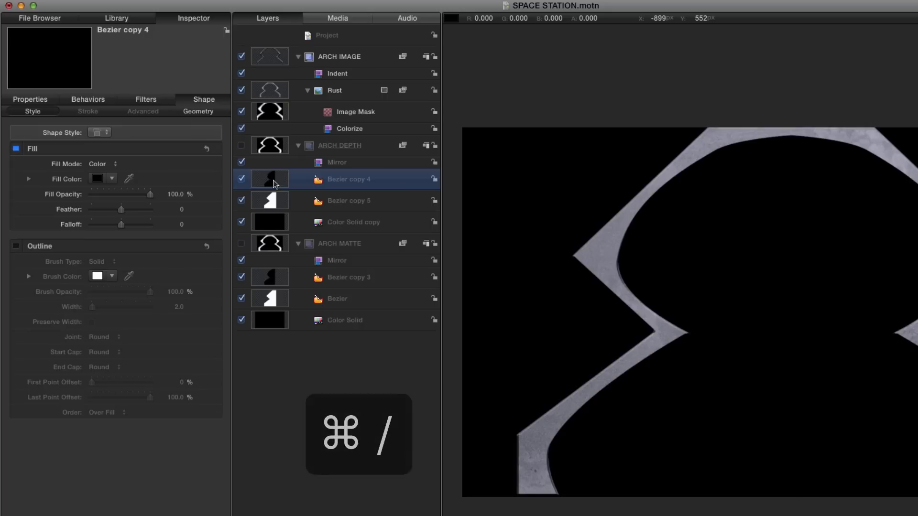
pyautogui.press('Tab')
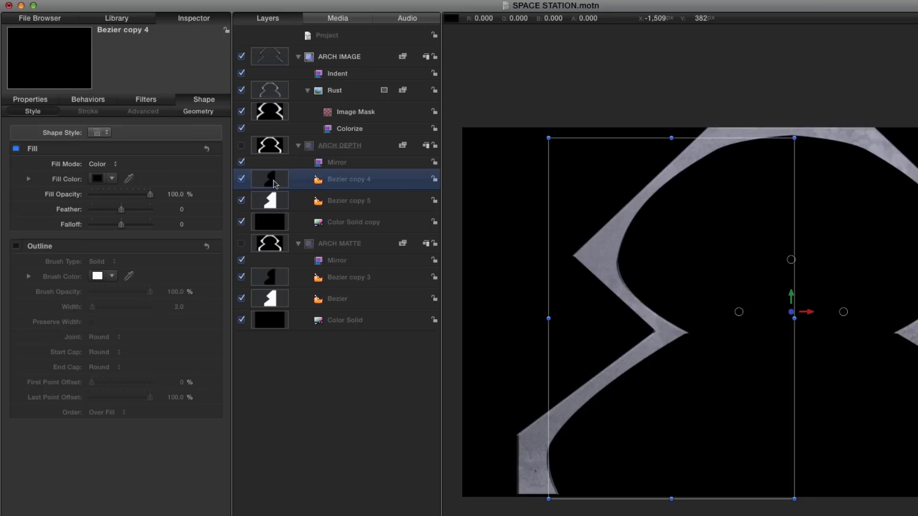
pyautogui.press('Tab')
pyautogui.press('Tab')
pyautogui.press('Tab')
pyautogui.press('Tab')
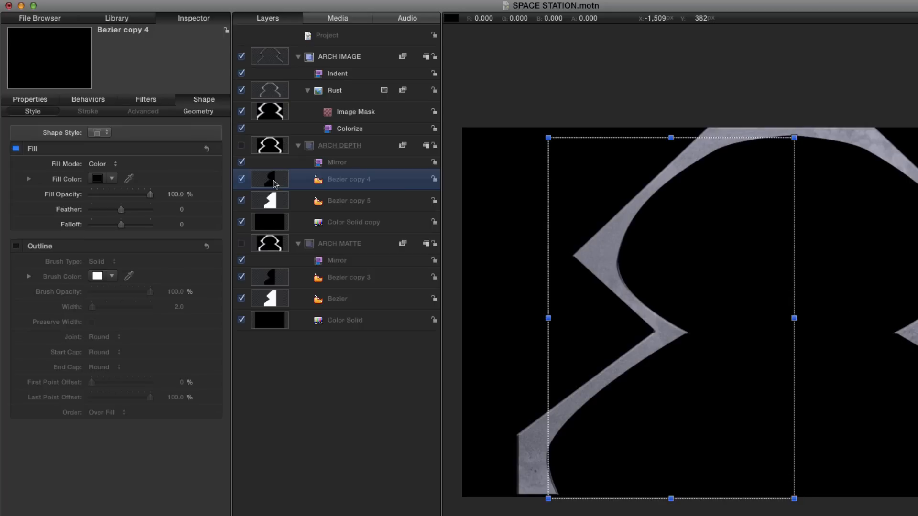
pyautogui.press('Tab')
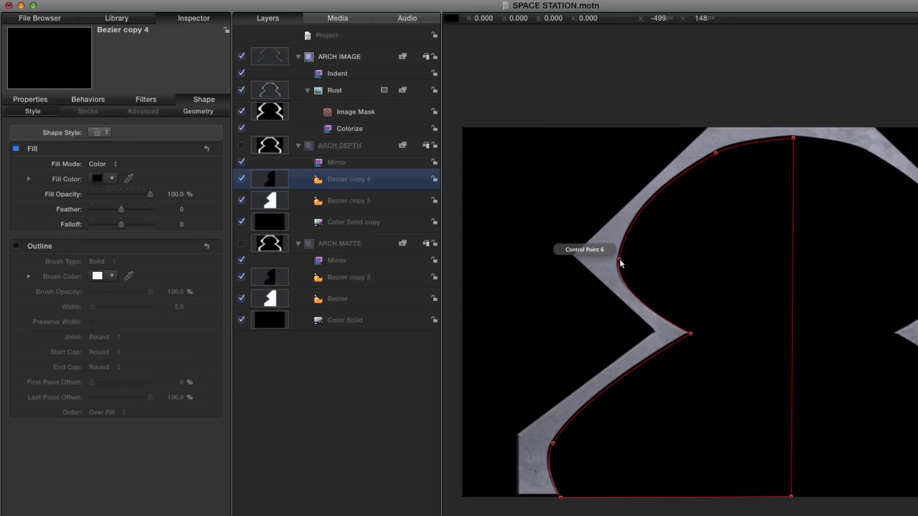
pyautogui.moveTo(620, 263); pyautogui.dragTo(606, 257)
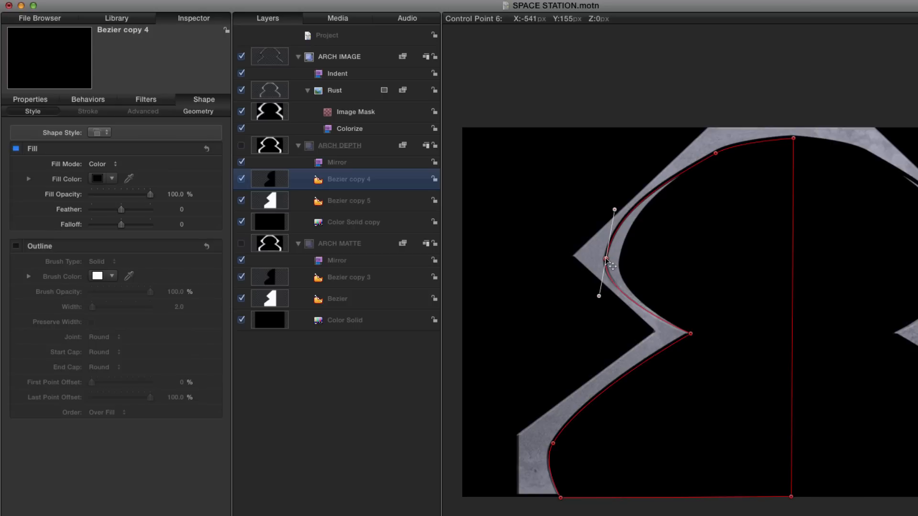
pyautogui.moveTo(715, 153); pyautogui.dragTo(794, 135)
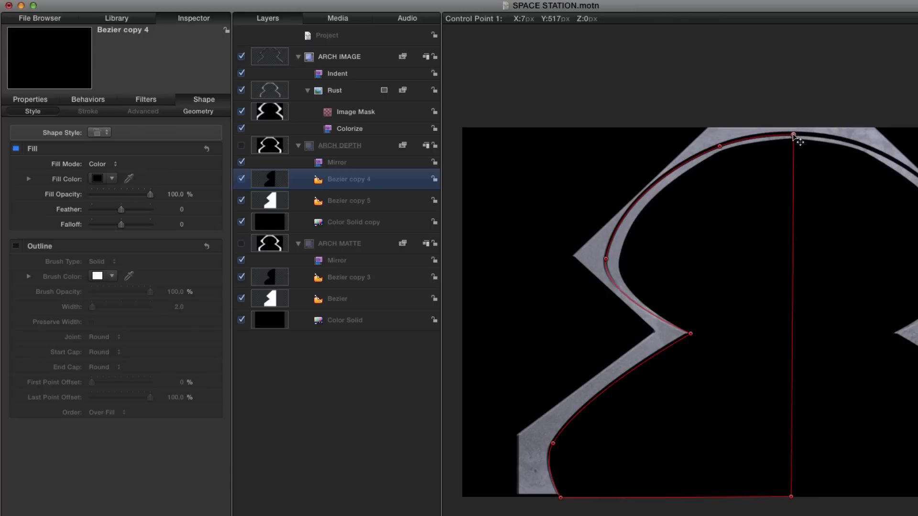
pyautogui.moveTo(553, 448); pyautogui.dragTo(528, 443)
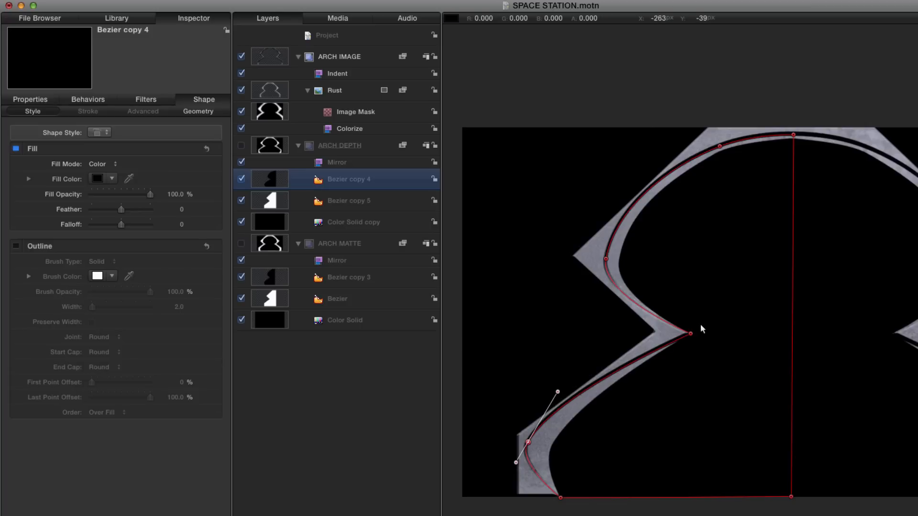
pyautogui.press('super+slash')
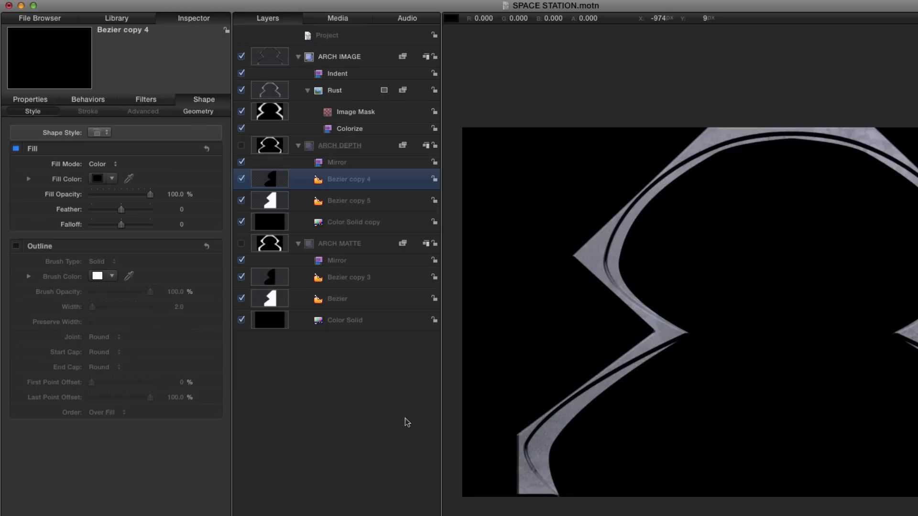
# Draw a small black circle in the arch's left corner within ARCH DEPTH, centred at about X -581, Y 164, and scale it to 90%
pyautogui.press('F7')
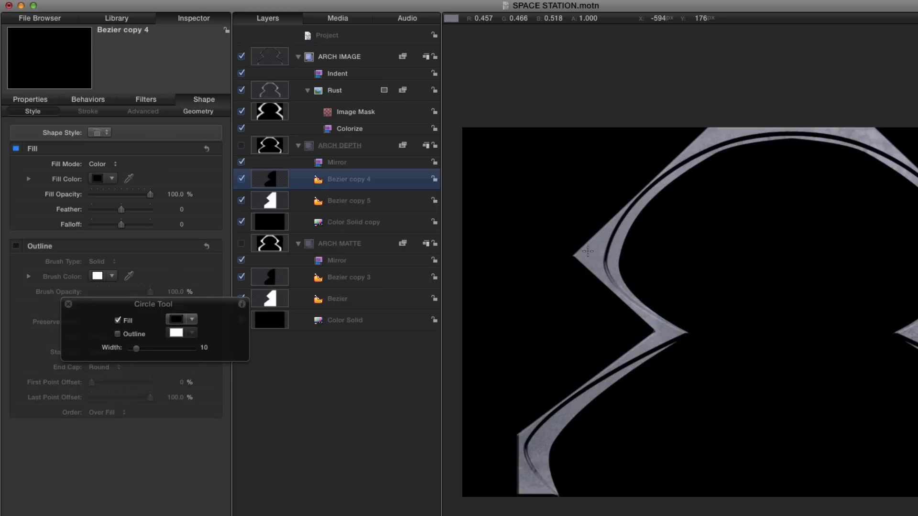
pyautogui.moveTo(584, 245); pyautogui.dragTo(597, 259)
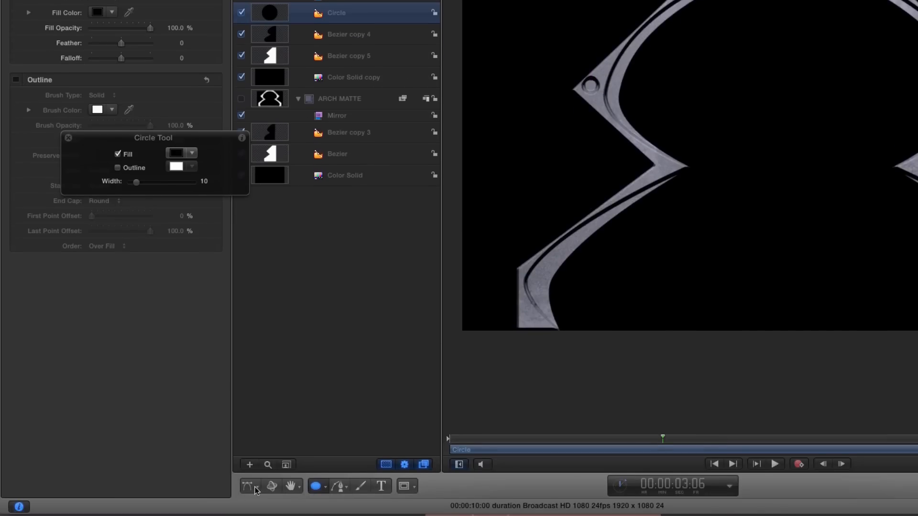
pyautogui.click(248, 487)
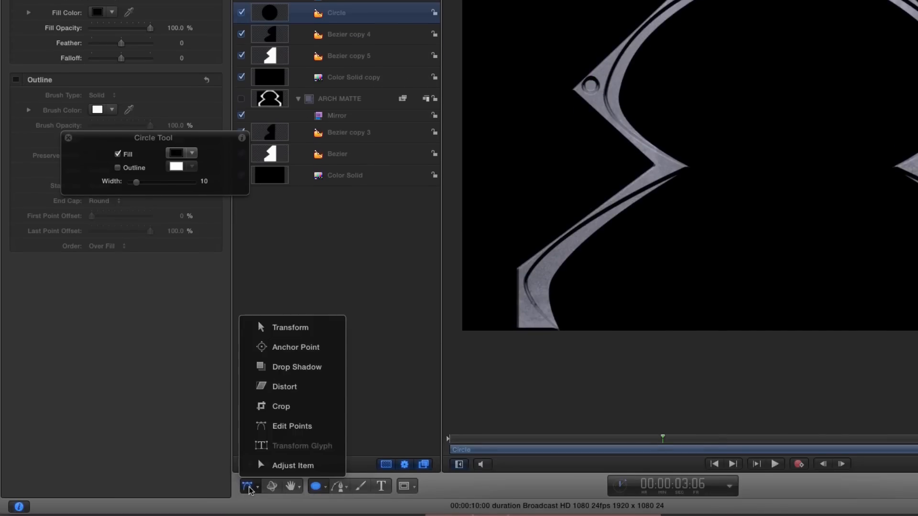
pyautogui.click(282, 327)
pyautogui.press('super+slash')
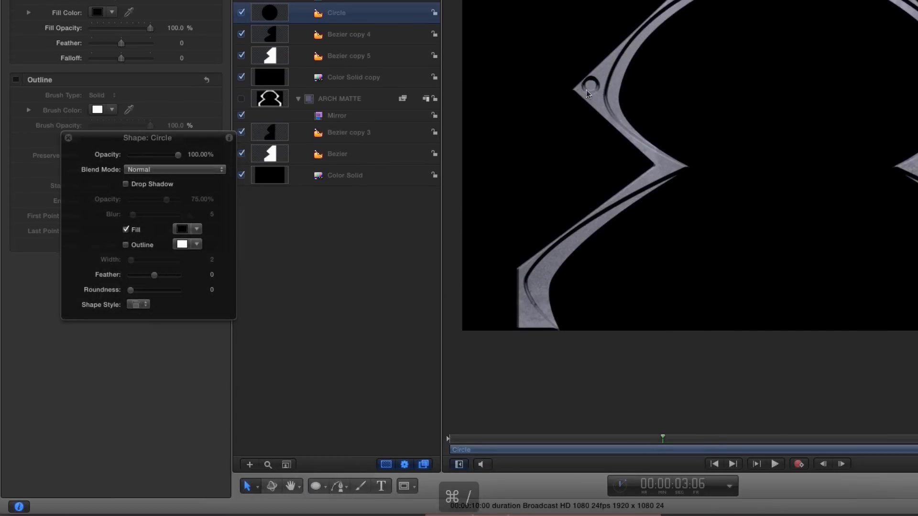
pyautogui.moveTo(588, 84); pyautogui.dragTo(590, 86)
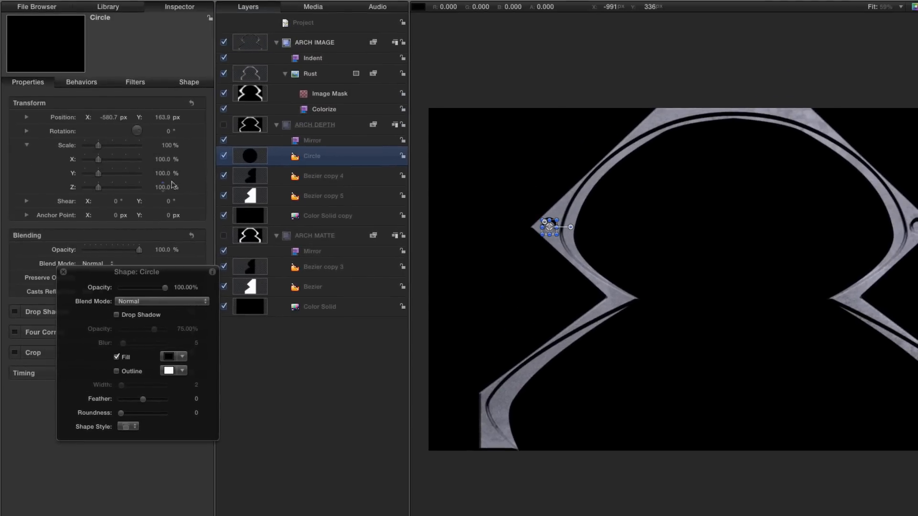
pyautogui.click(166, 145)
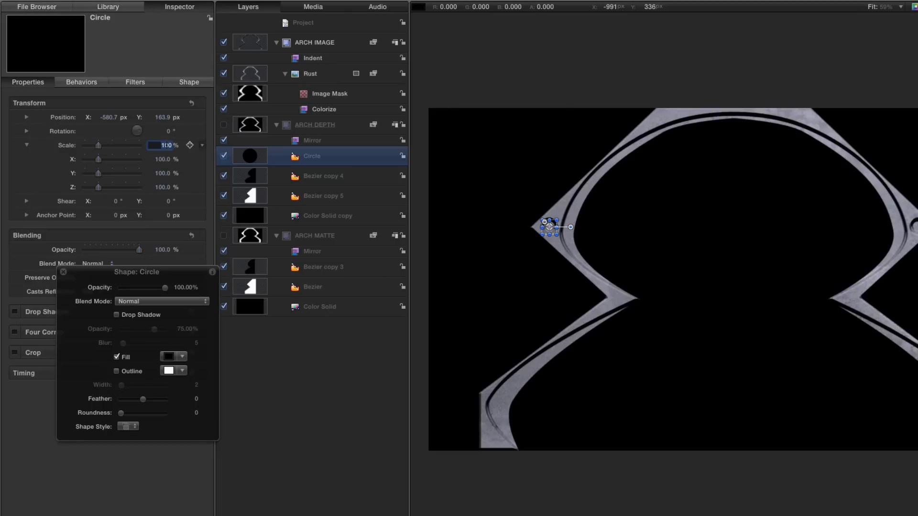
pyautogui.press('Return')
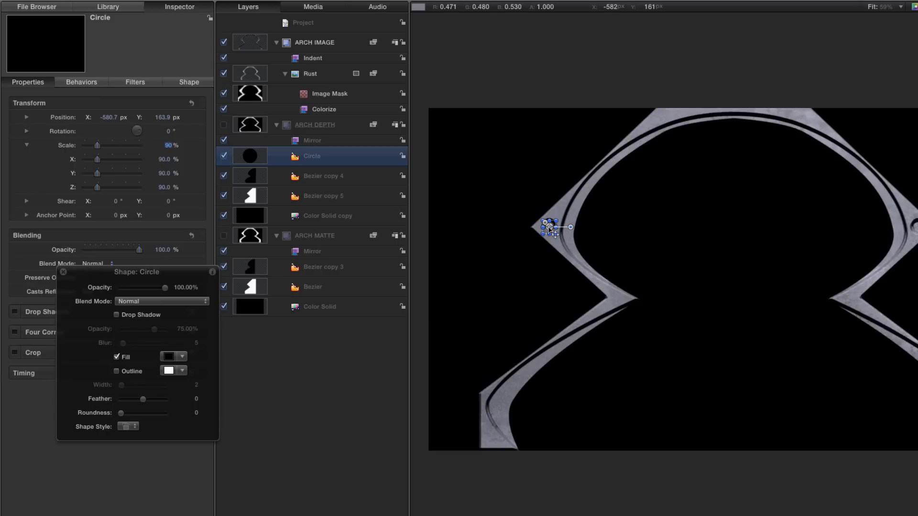
# Duplicate the circle four times, placing copies at the arch's inner notch, lower leg, bottom corner and upper-left corner
pyautogui.moveTo(550, 230); pyautogui.dragTo(498, 410)
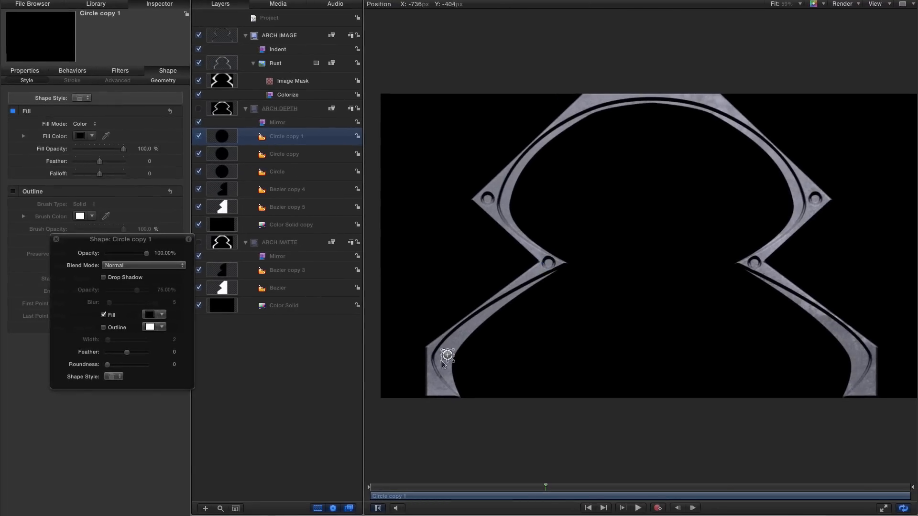
pyautogui.moveTo(443, 363); pyautogui.dragTo(443, 363)
pyautogui.press('super+d')
pyautogui.moveTo(443, 362); pyautogui.dragTo(588, 105)
pyautogui.press('super+d')
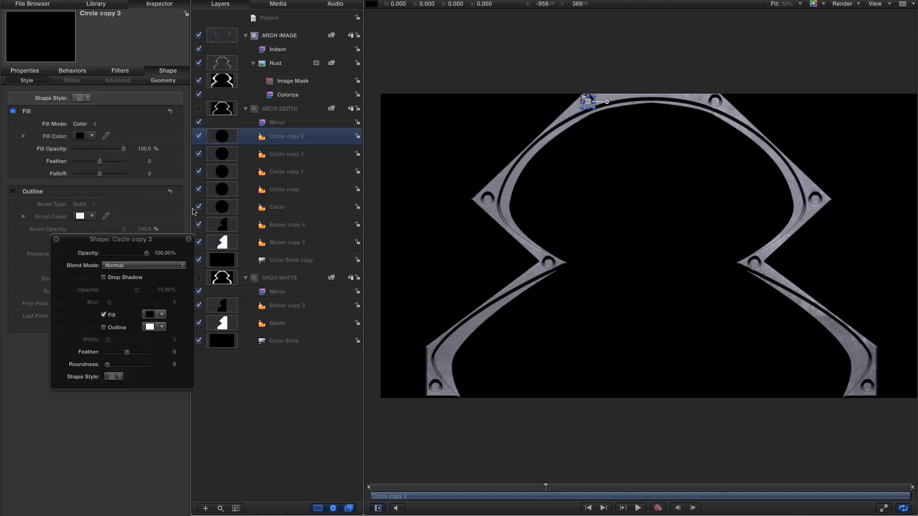
# Change the fill colour of all five circles in ARCH DEPTH from black to a very light grey
pyautogui.keyDown('shift'); pyautogui.click(219, 211); pyautogui.keyUp('shift')
pyautogui.click(87, 137)
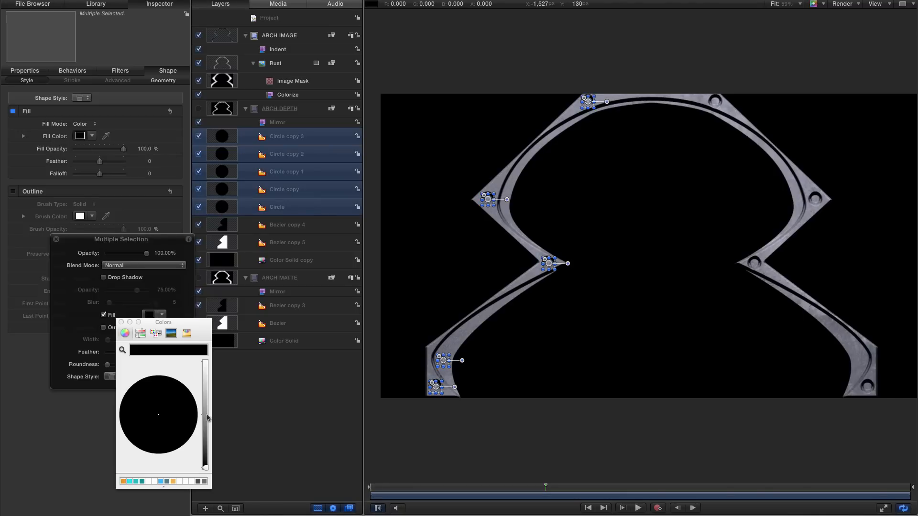
pyautogui.click(206, 380)
pyautogui.moveTo(206, 380); pyautogui.dragTo(205, 374)
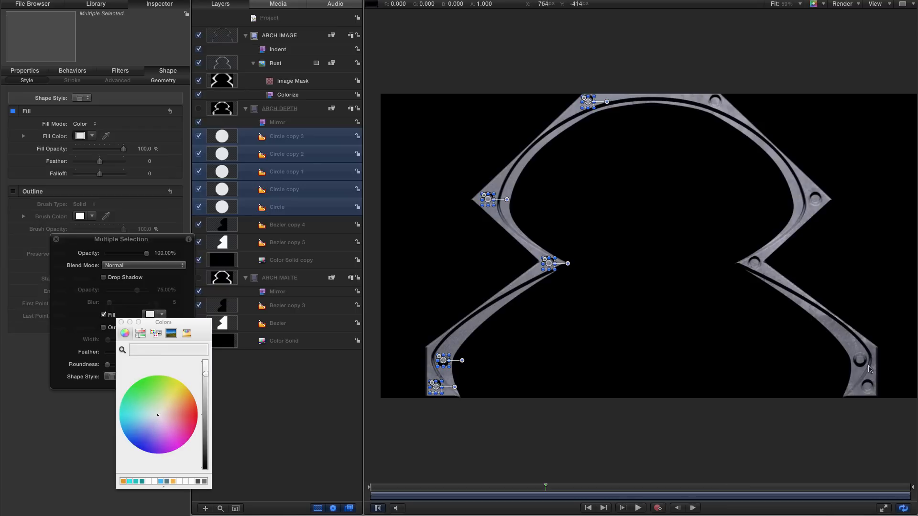
pyautogui.press('super+slash')
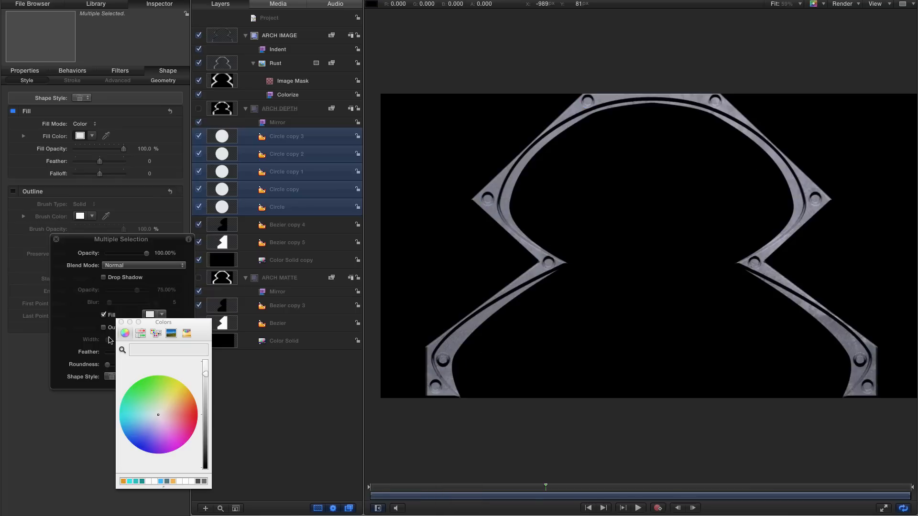
pyautogui.click(56, 239)
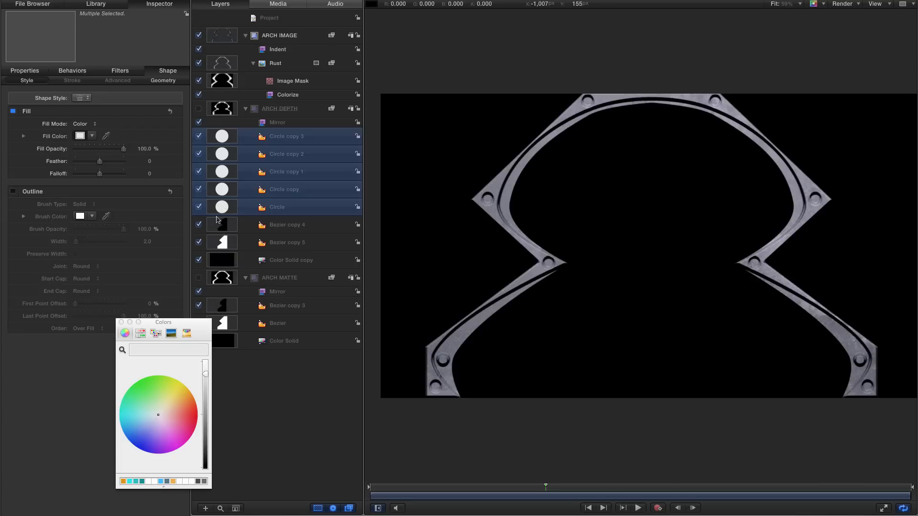
pyautogui.click(121, 322)
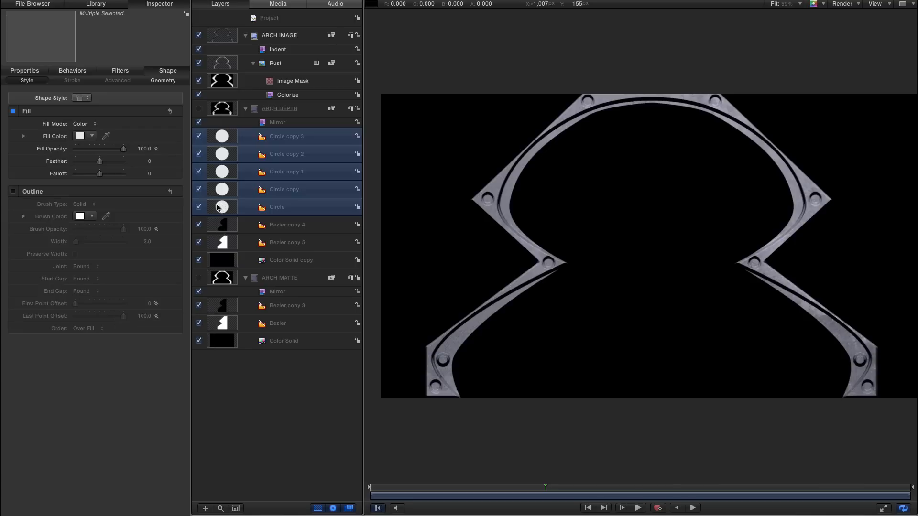
# Copy the five circles from ARCH DEPTH into ARCH MATTE, placing them above Bezier copy 3
pyautogui.moveTo(220, 206); pyautogui.dragTo(319, 249)
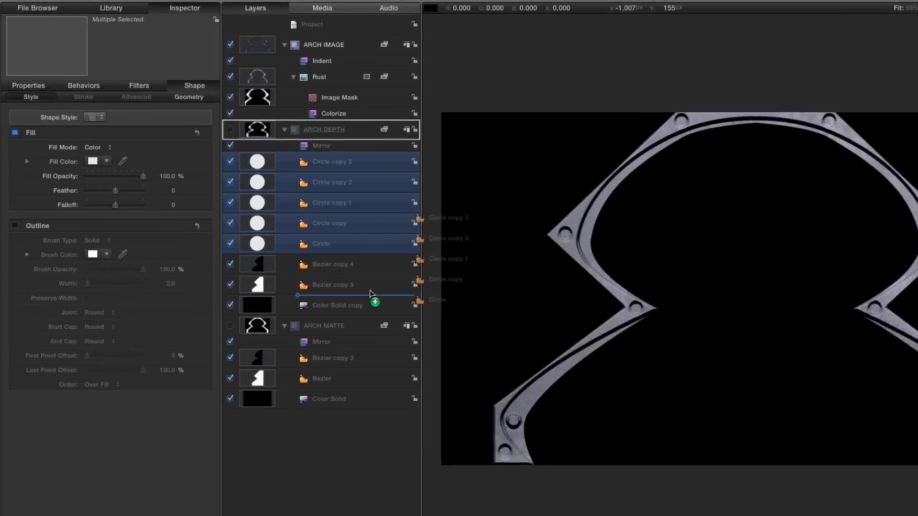
pyautogui.moveTo(370, 293); pyautogui.dragTo(290, 350)
pyautogui.moveTo(322, 389)
pyautogui.mouseDown()
pyautogui.moveTo(339, 389)
pyautogui.moveTo(317, 386)
pyautogui.mouseUp()
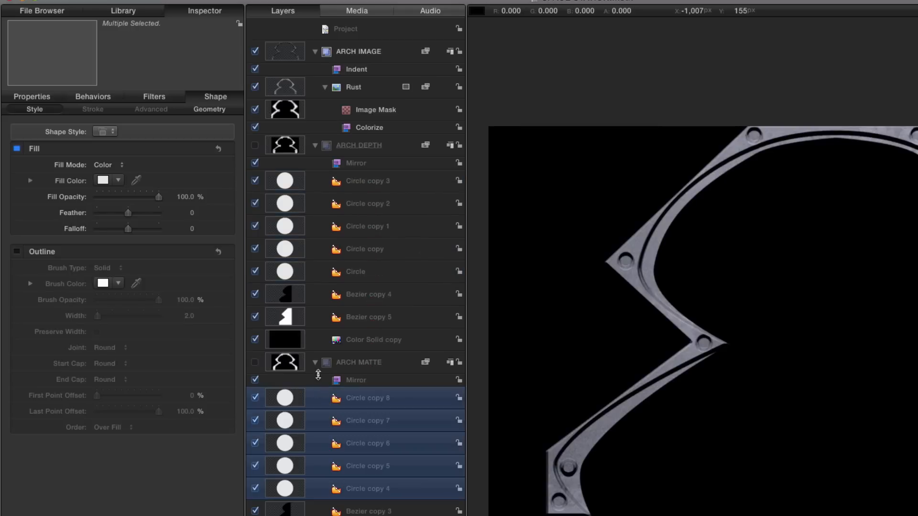
# Change the fill colour of the five copied circles in ARCH MATTE to black
pyautogui.click(103, 180)
pyautogui.moveTo(264, 483); pyautogui.dragTo(263, 489)
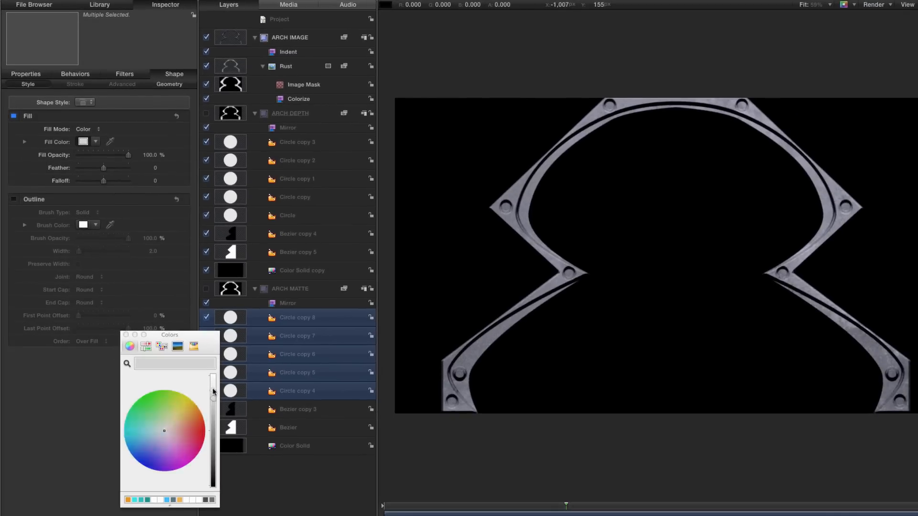
pyautogui.moveTo(214, 393); pyautogui.dragTo(213, 485)
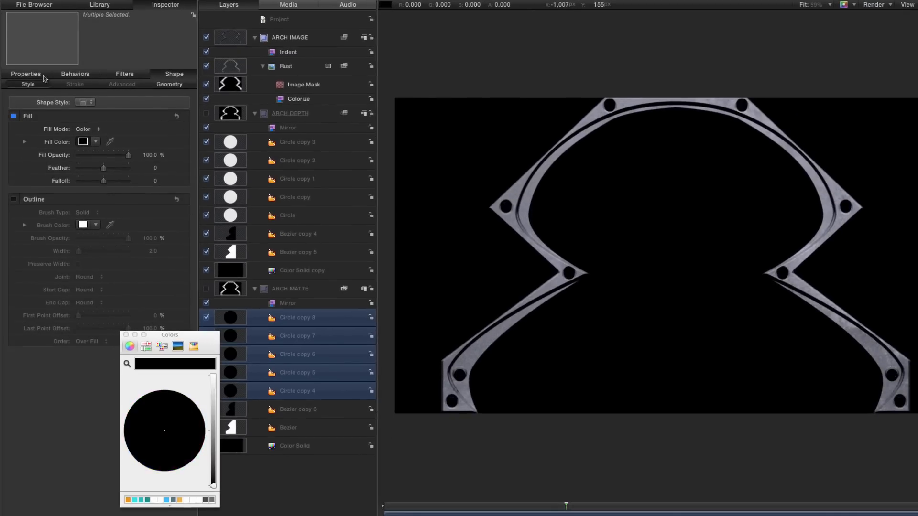
# Scale the five black circles in ARCH MATTE to 70% and close the colour picker
pyautogui.press('F1')
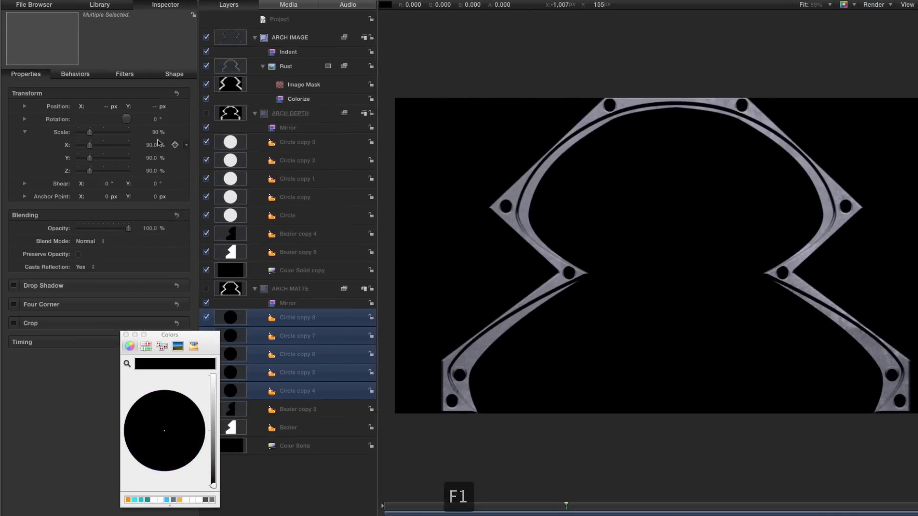
pyautogui.click(154, 132)
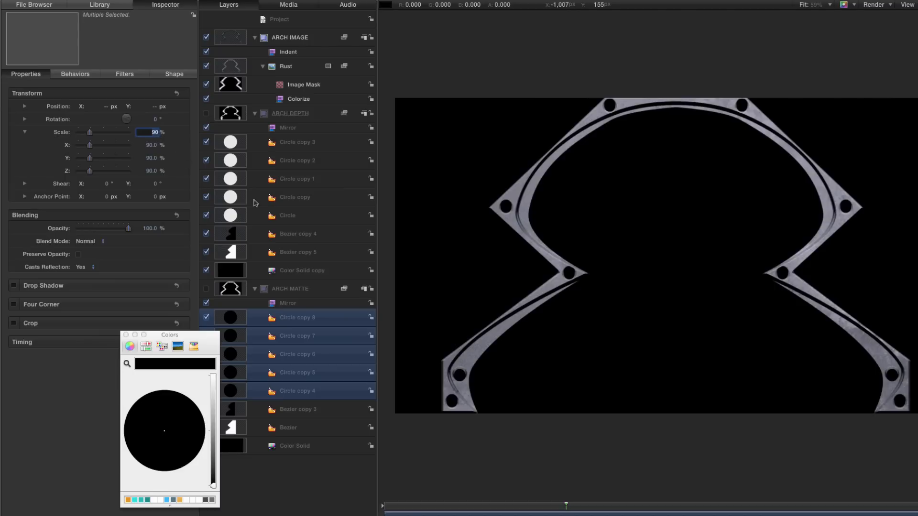
pyautogui.press('Return')
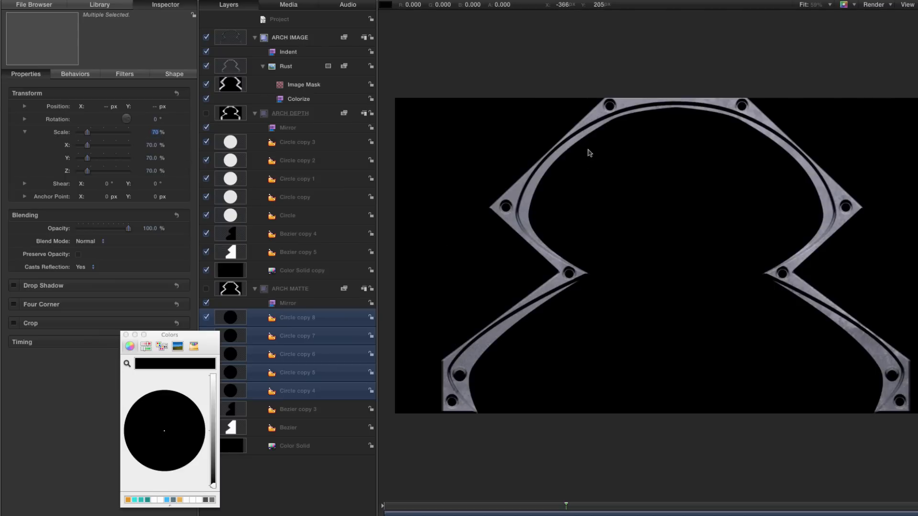
pyautogui.moveTo(516, 225); pyautogui.dragTo(544, 240)
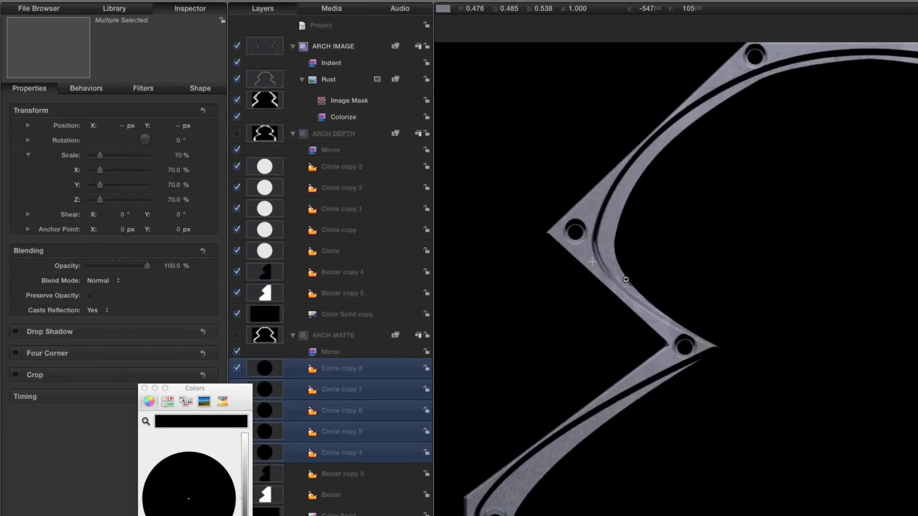
pyautogui.moveTo(626, 279); pyautogui.dragTo(601, 266)
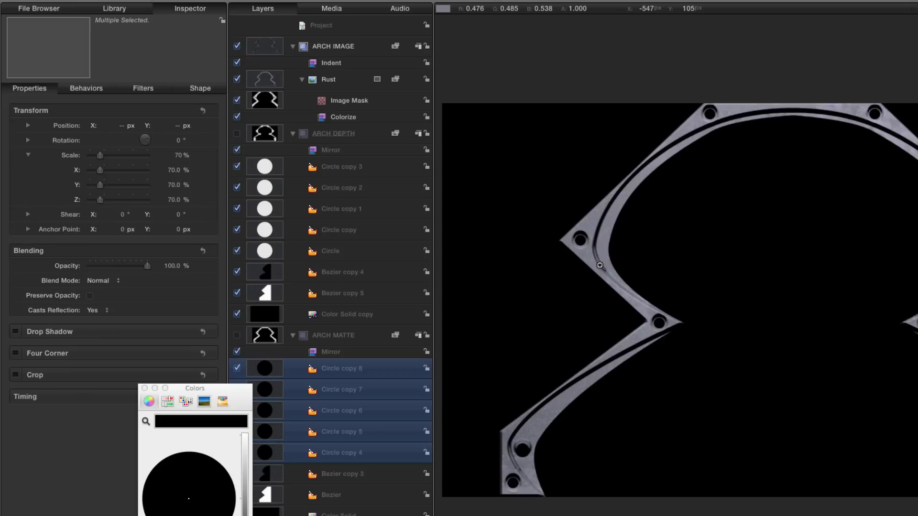
pyautogui.click(144, 389)
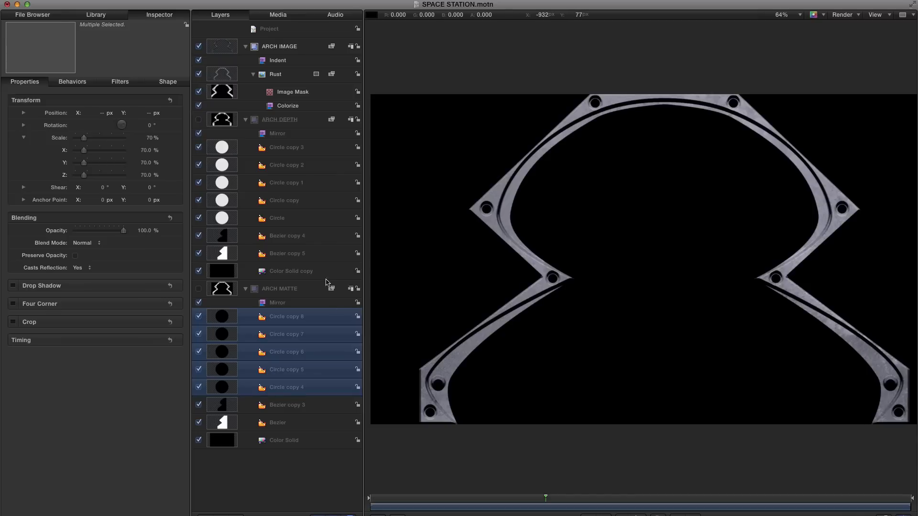
# Collapse the ARCH MATTE, ARCH DEPTH and ARCH IMAGE groups in the layer list
pyautogui.click(246, 288)
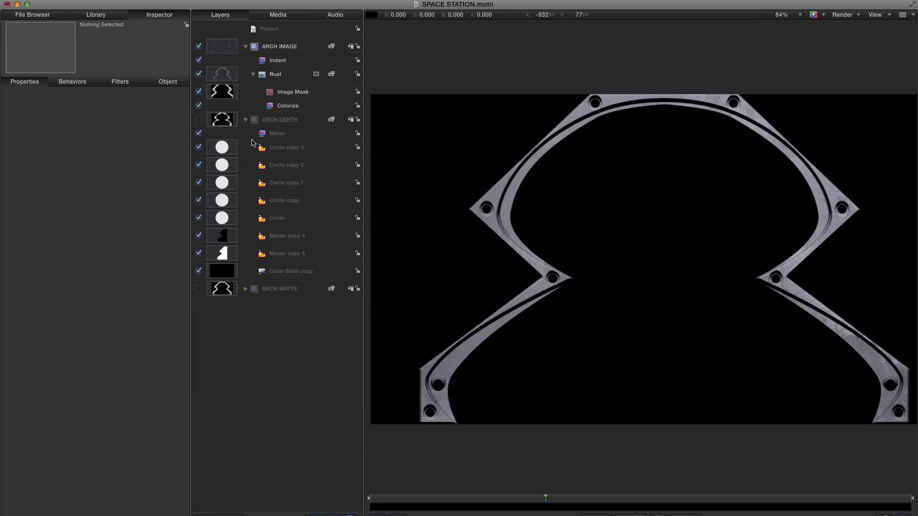
pyautogui.click(245, 120)
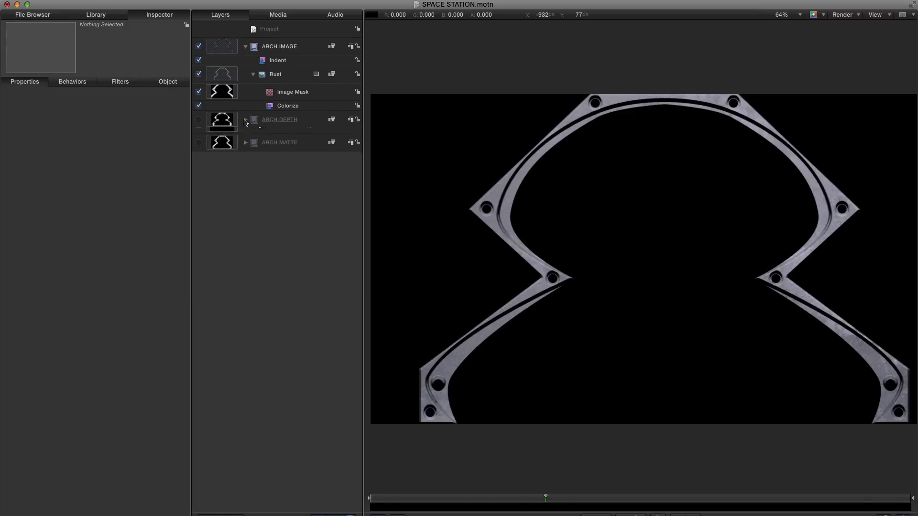
pyautogui.click(246, 47)
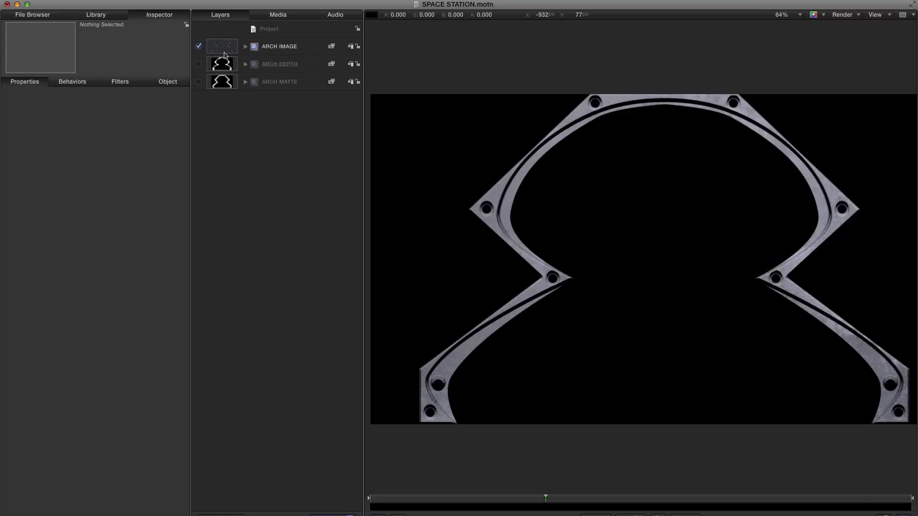
# Replicate the ARCH IMAGE group and set the replicator's shape to Line
pyautogui.click(223, 46)
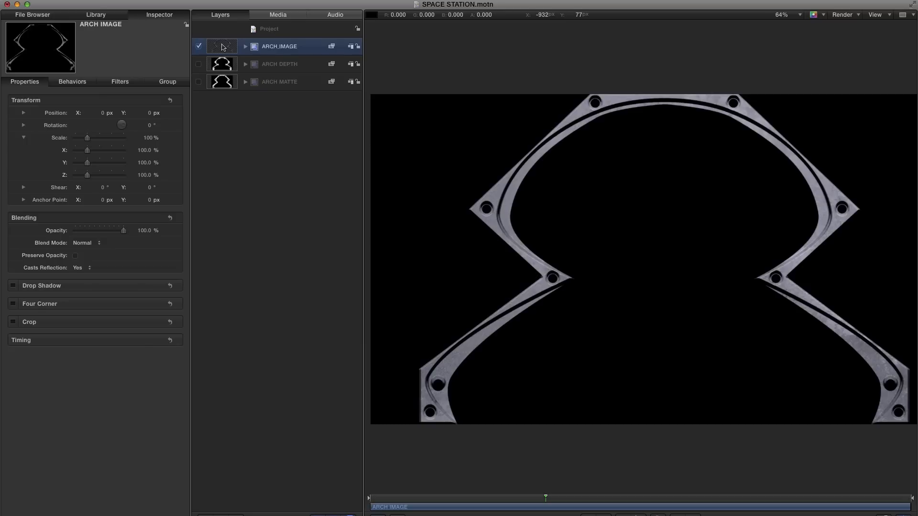
pyautogui.press('l')
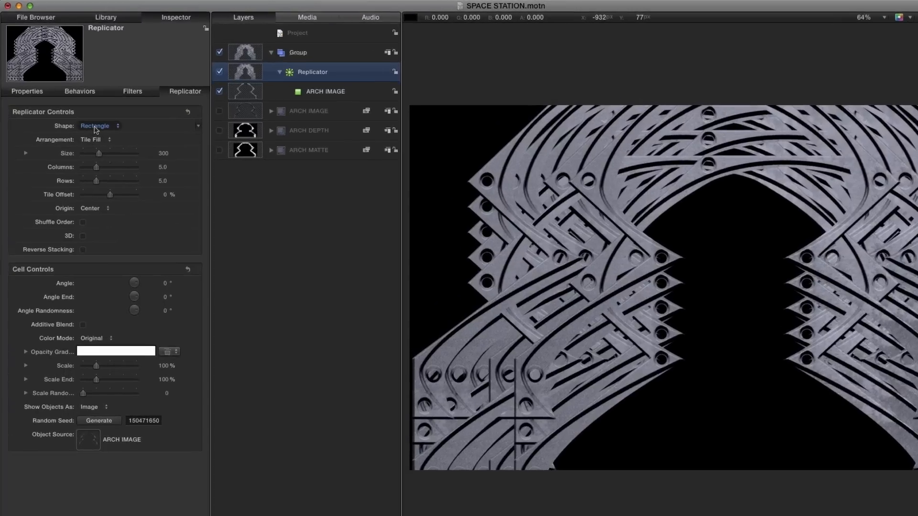
pyautogui.click(85, 113)
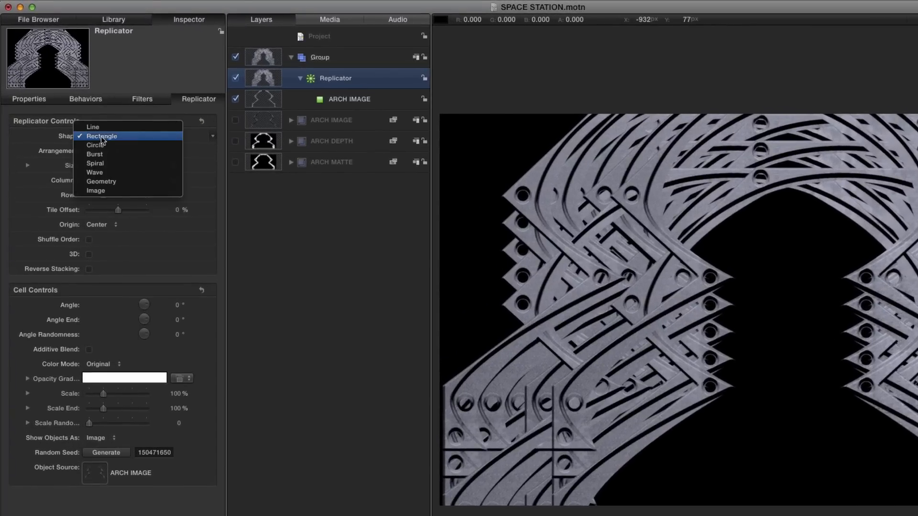
pyautogui.click(103, 129)
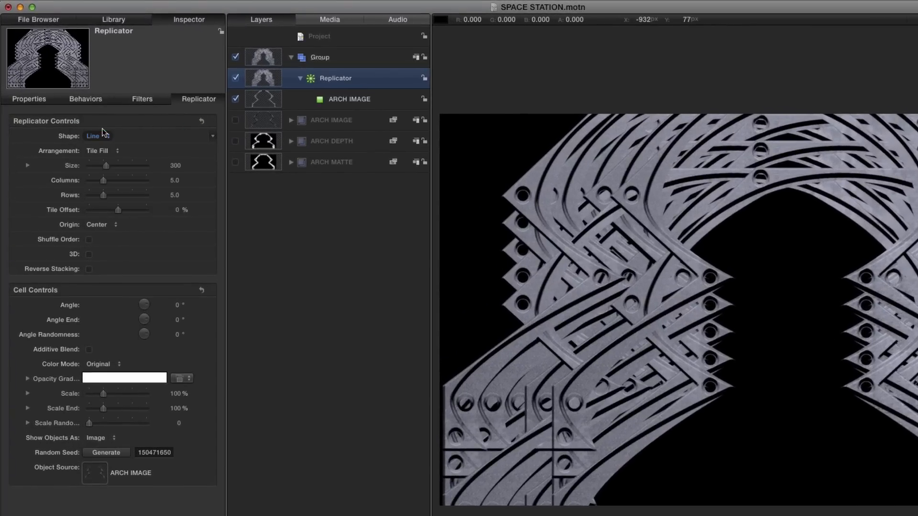
# Enable 3D for the replicator line and set the X values of its start and end points to 0 px
pyautogui.click(27, 151)
pyautogui.click(28, 195)
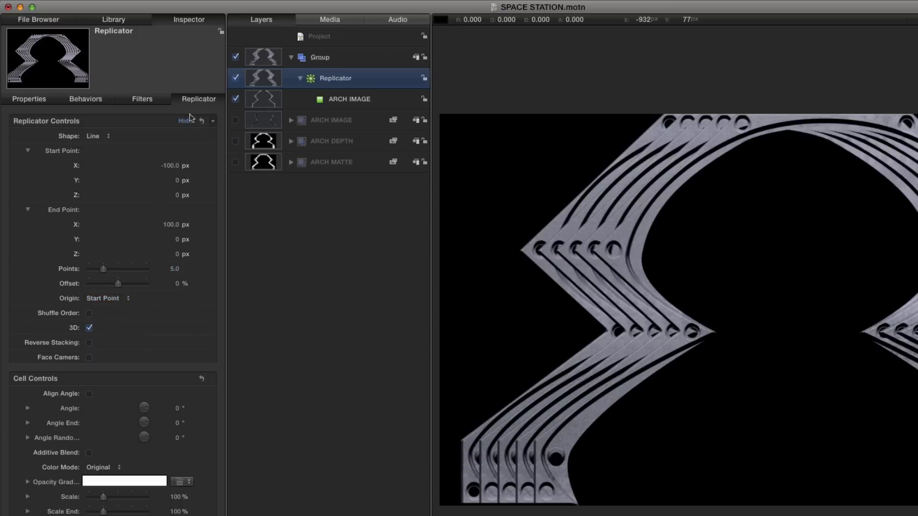
pyautogui.click(169, 166)
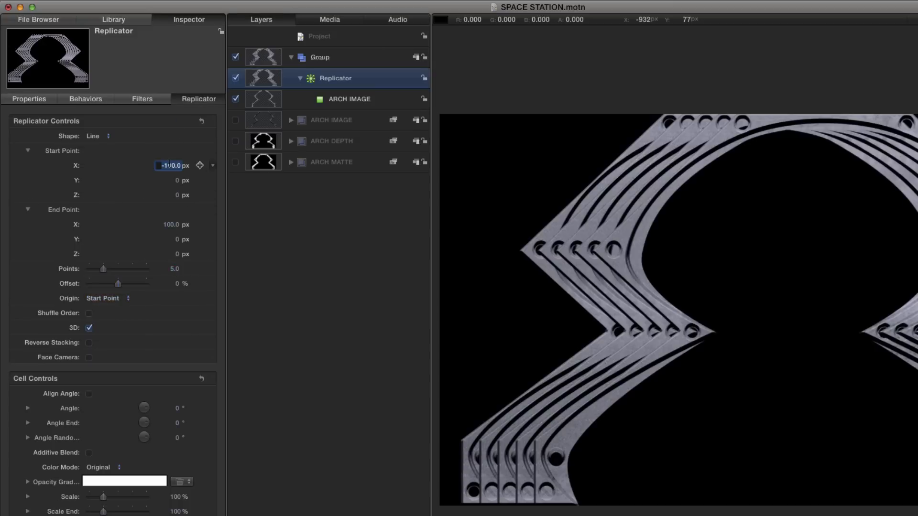
pyautogui.write('0')
pyautogui.press('Return')
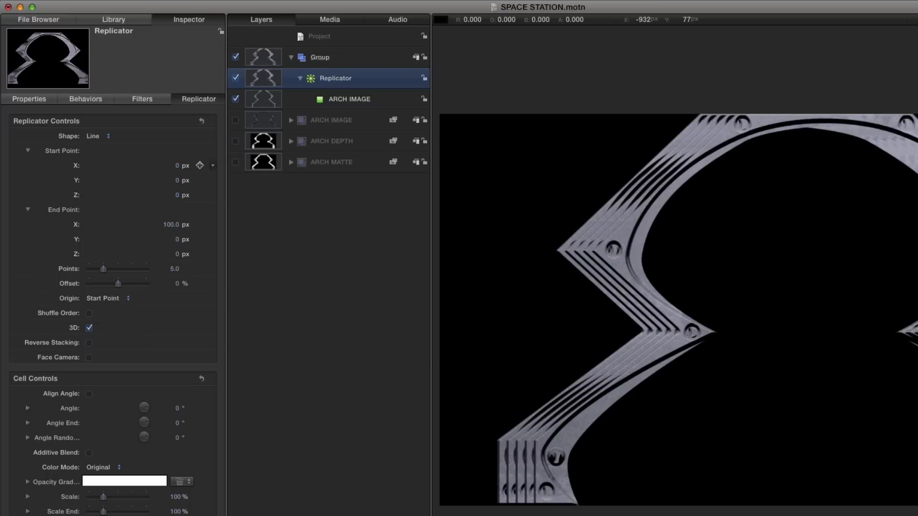
pyautogui.click(171, 225)
pyautogui.write('0')
pyautogui.press('Return')
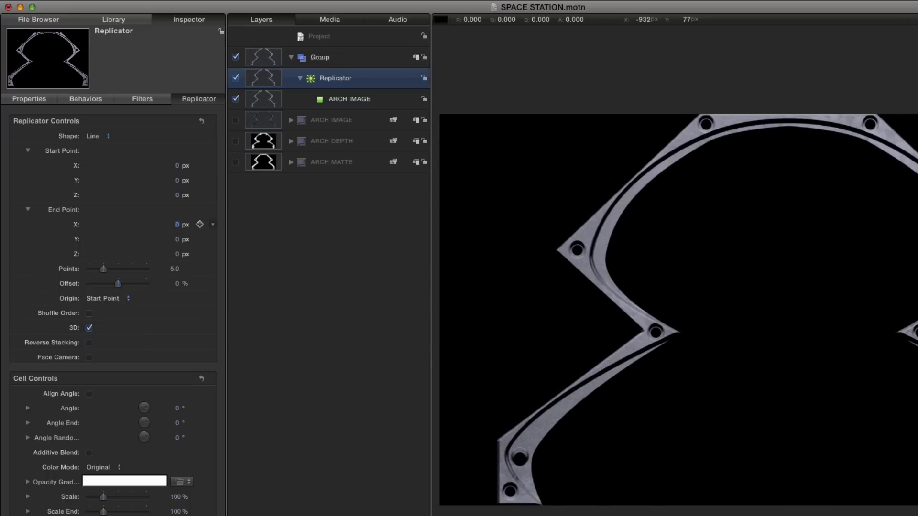
# Set the replicator's end point Z to -10000 px and its number of points to 11
pyautogui.click(177, 254)
pyautogui.write('-10000')
pyautogui.press('Return')
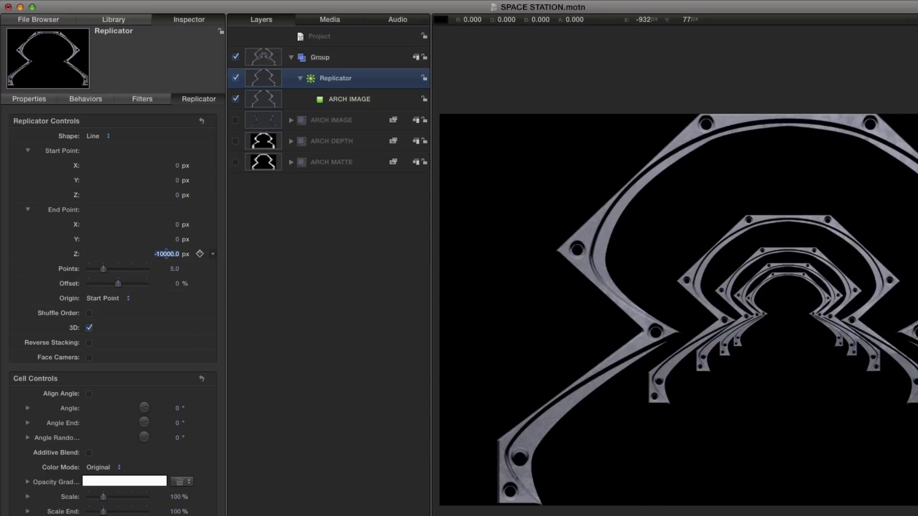
pyautogui.click(147, 225)
pyautogui.click(147, 226)
pyautogui.write('11')
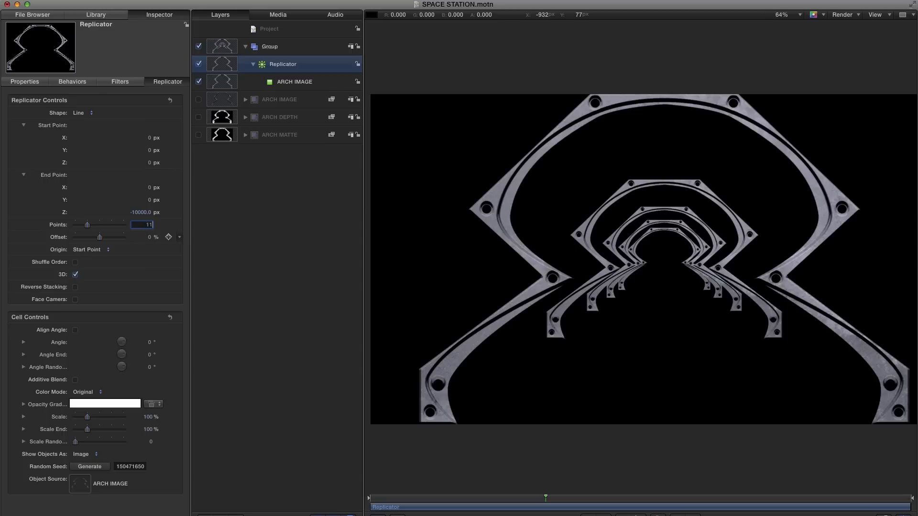
pyautogui.press('Return')
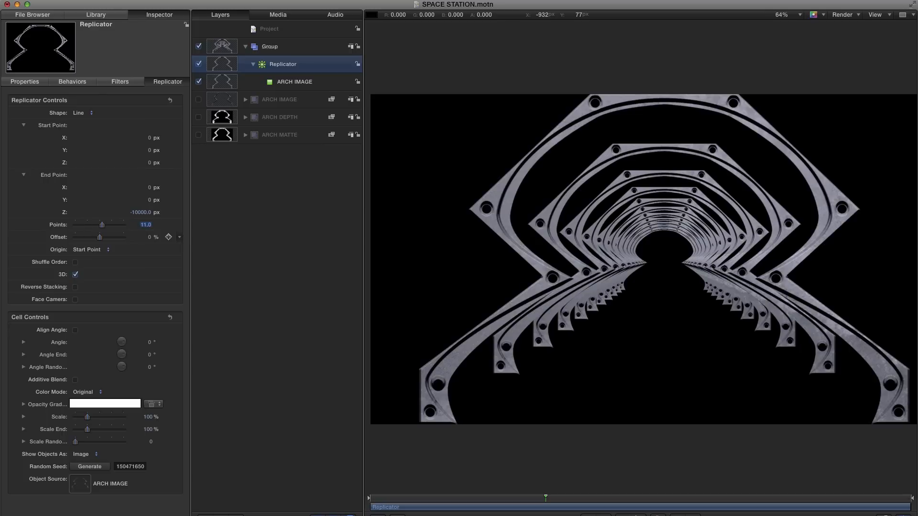
# Rename the group containing the replicator as ARCHES
pyautogui.doubleClick(284, 47)
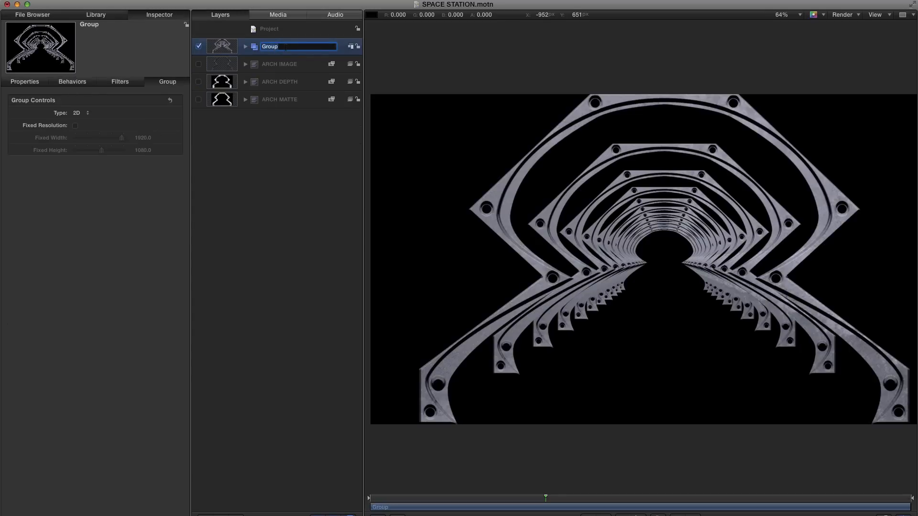
pyautogui.write('ARCHES')
pyautogui.press('Return')
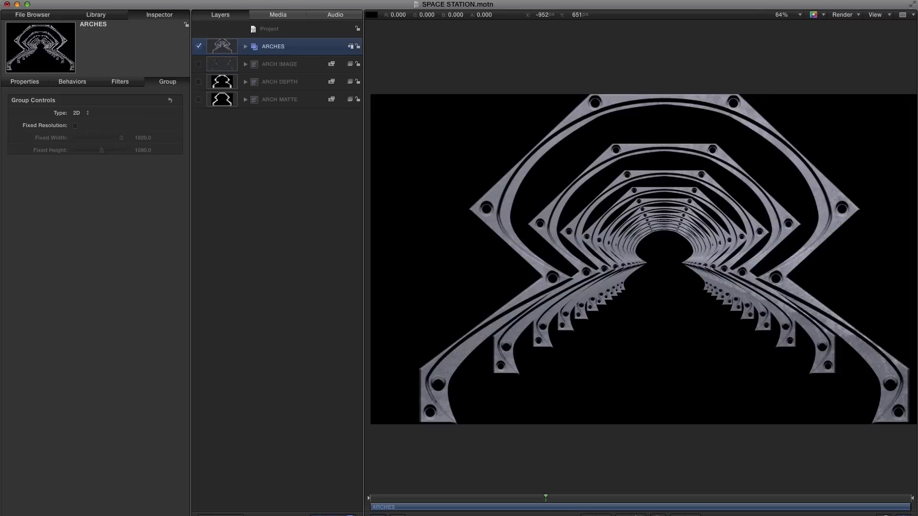
# Move the ARCH IMAGE, ARCH DEPTH and ARCH MATTE groups into ARCHES and collapse it
pyautogui.click(222, 63)
pyautogui.keyDown('shift'); pyautogui.click(223, 104); pyautogui.keyUp('shift')
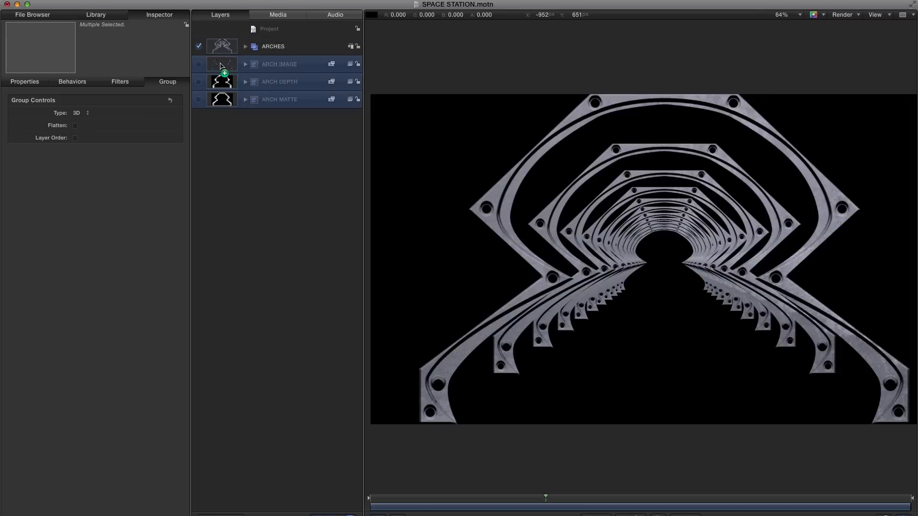
pyautogui.press('l')
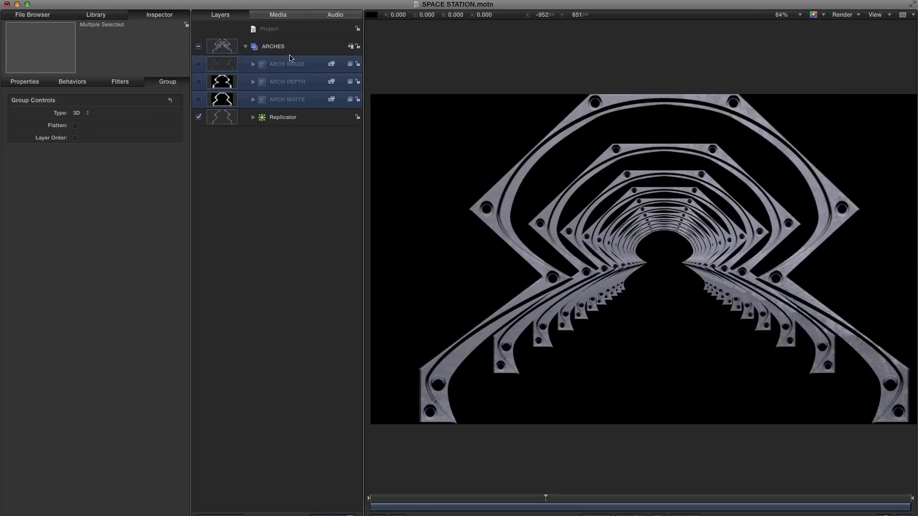
pyautogui.click(246, 46)
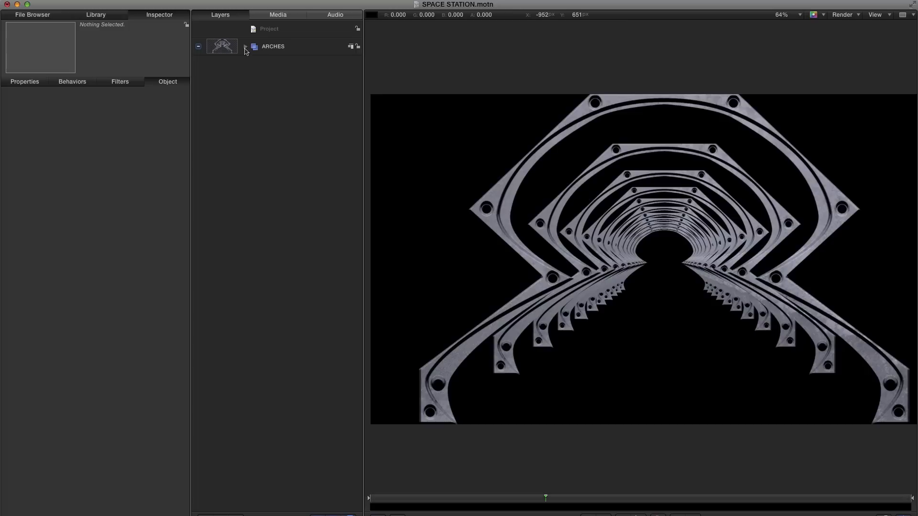
# Create a new blank Motion Project with the Broadcast HD 1080 24fps preset
pyautogui.click(278, 29)
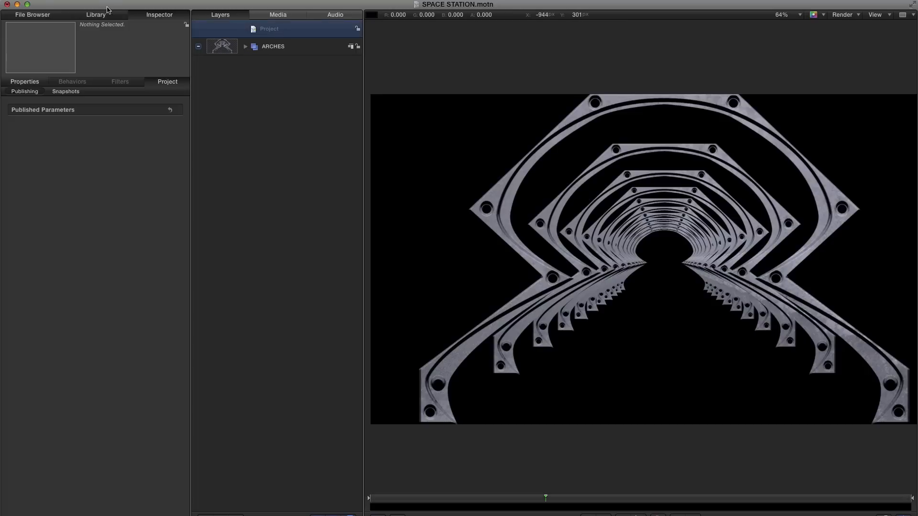
pyautogui.moveTo(105, 1)
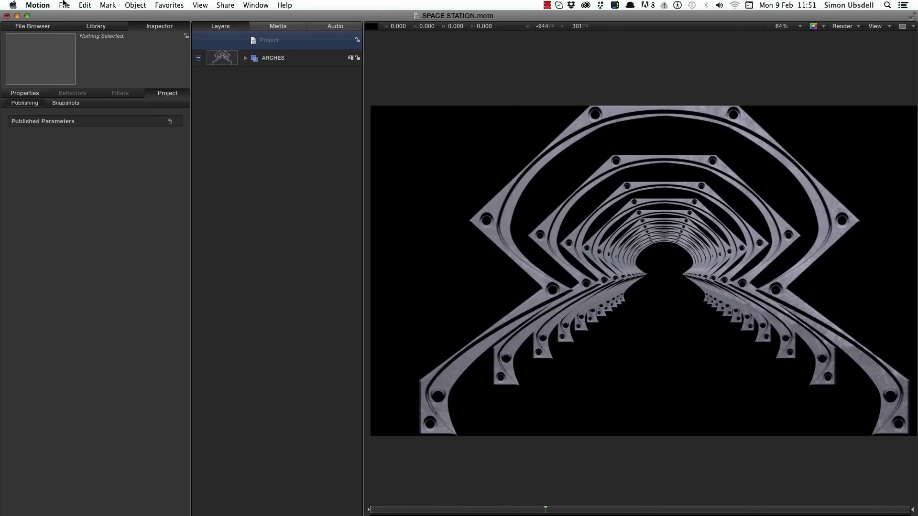
pyautogui.click(65, 4)
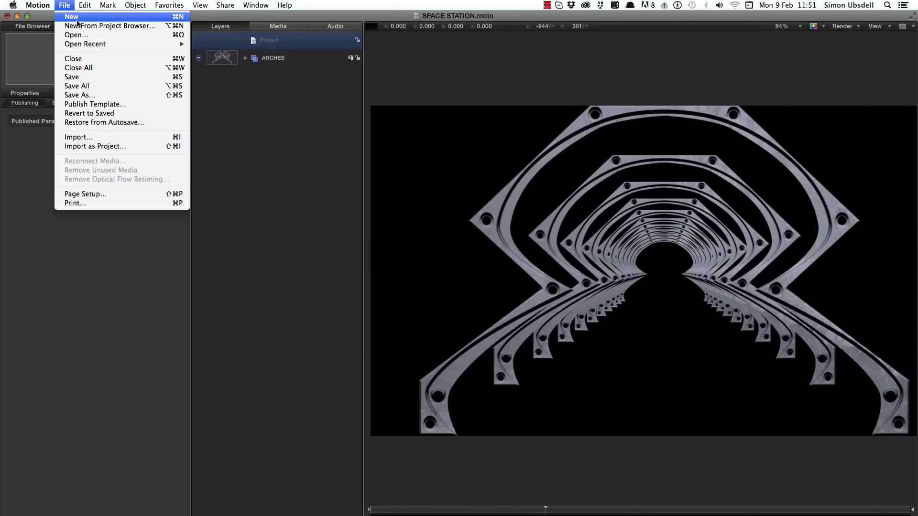
pyautogui.click(76, 19)
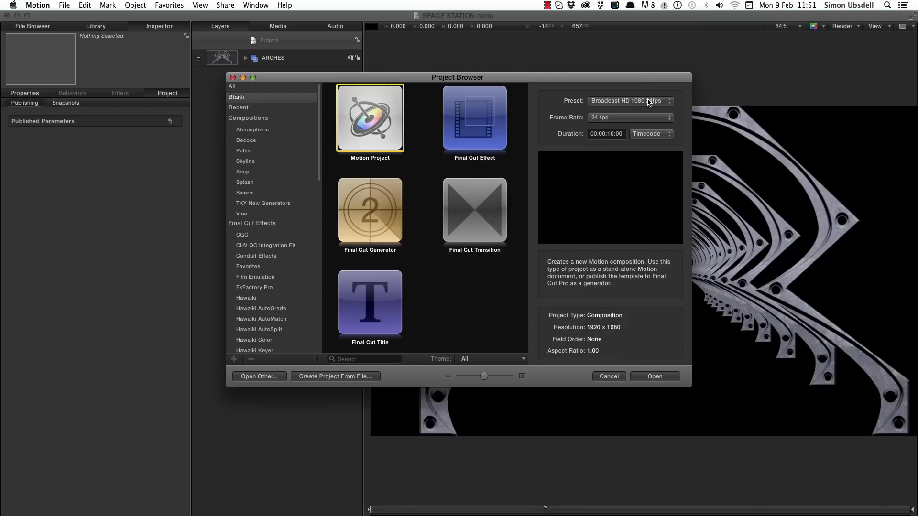
pyautogui.click(656, 377)
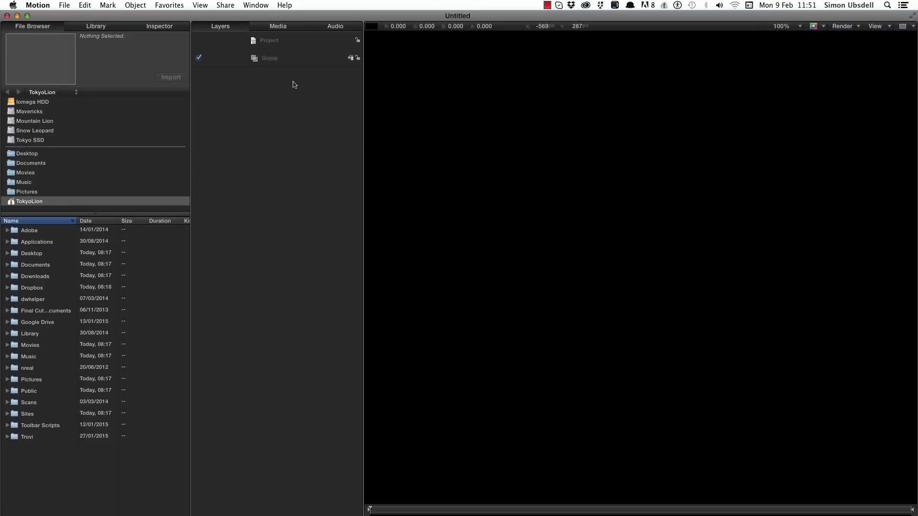
# Set the new project's frame size to 1600 pixels wide and 1000 pixels high
pyautogui.press('super+j')
pyautogui.doubleClick(81, 138)
pyautogui.write('1')
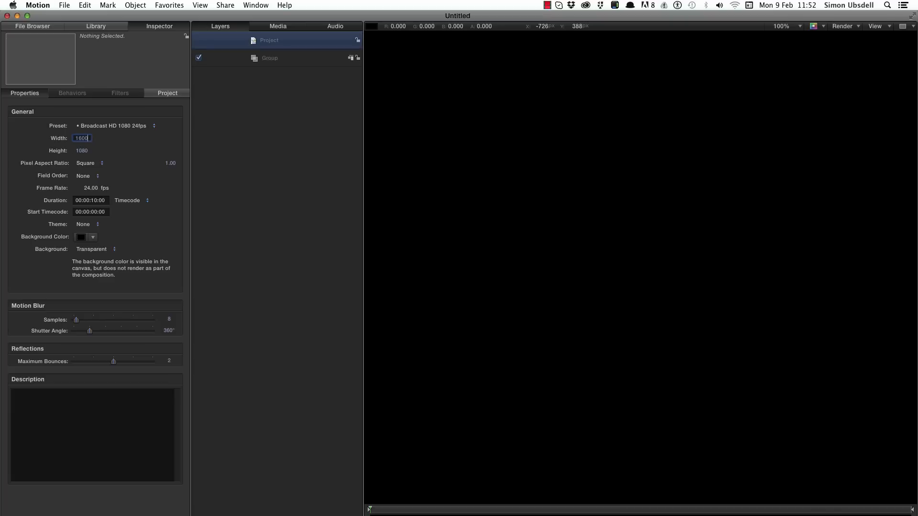
pyautogui.write('600')
pyautogui.press('Return')
pyautogui.doubleClick(82, 150)
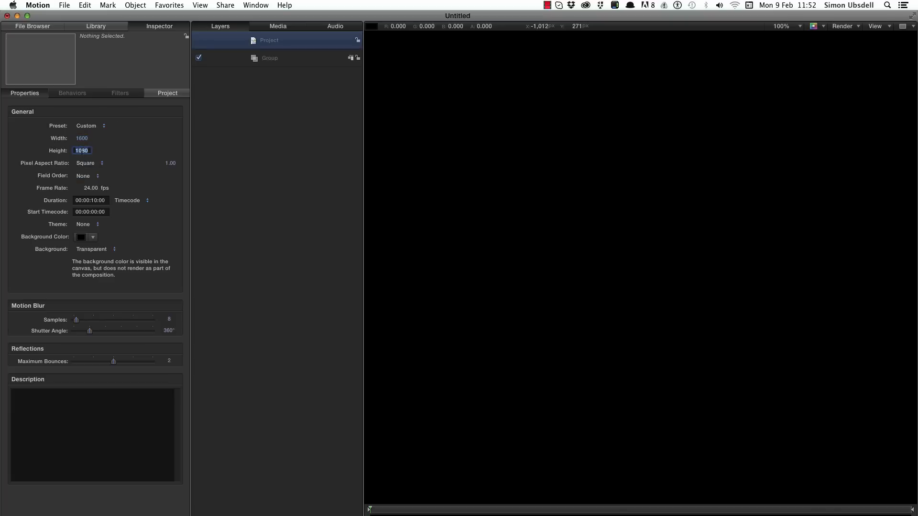
pyautogui.write('1000')
pyautogui.press('Return')
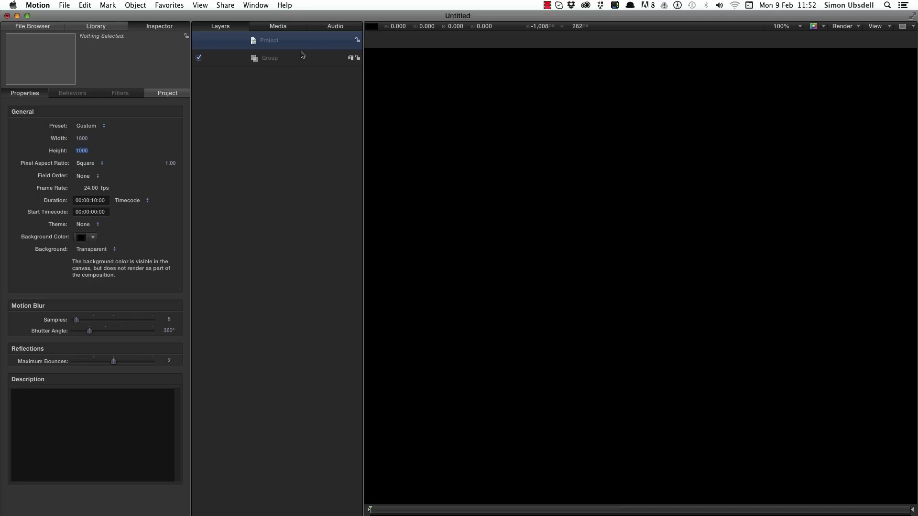
pyautogui.click(274, 59)
pyautogui.click(668, 141)
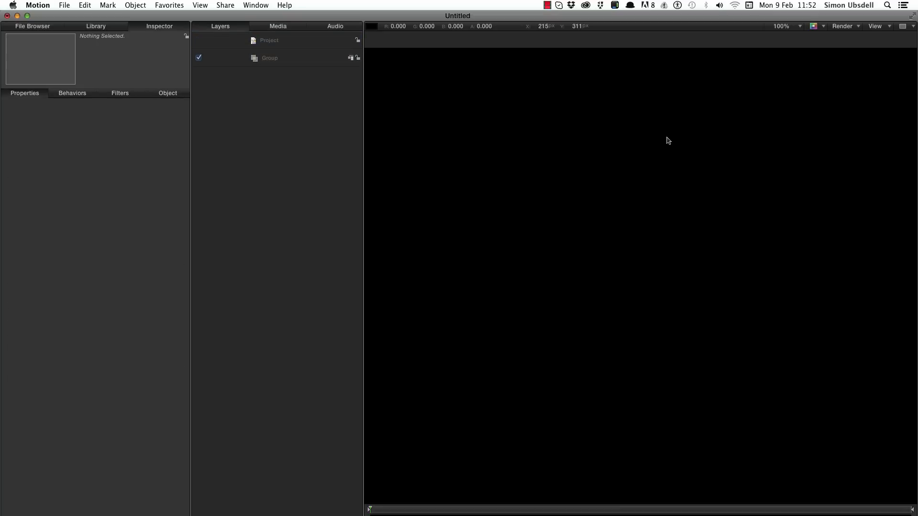
pyautogui.hotkey('shift', 'z')
# Add a Grid generator from the library to the empty group
pyautogui.click(286, 59)
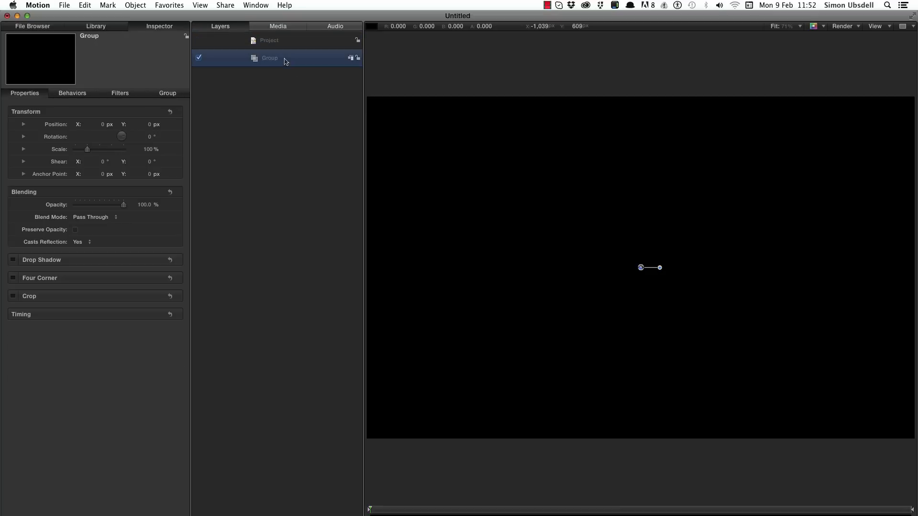
pyautogui.press('super+2')
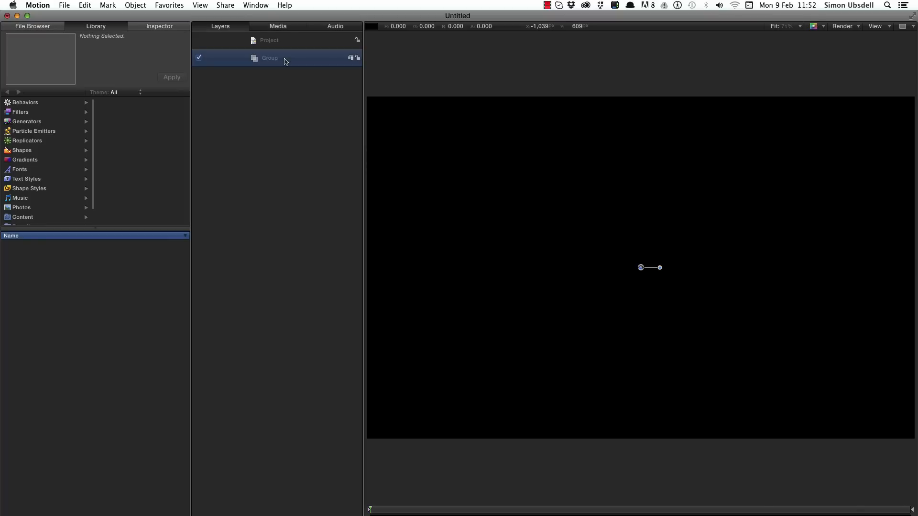
pyautogui.click(37, 121)
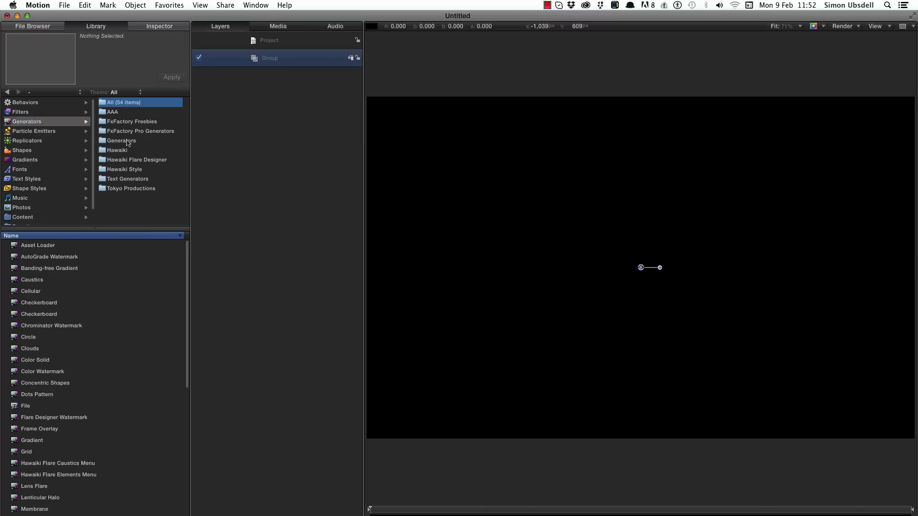
pyautogui.click(127, 142)
pyautogui.moveTo(16, 328); pyautogui.dragTo(275, 66)
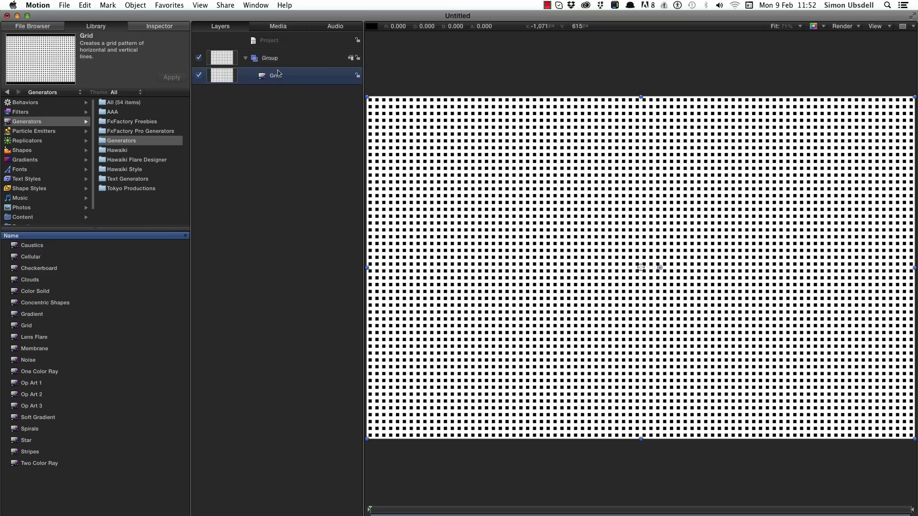
# Set the grid's background opacity to 0, background width to 15 and background height to 30
pyautogui.click(167, 26)
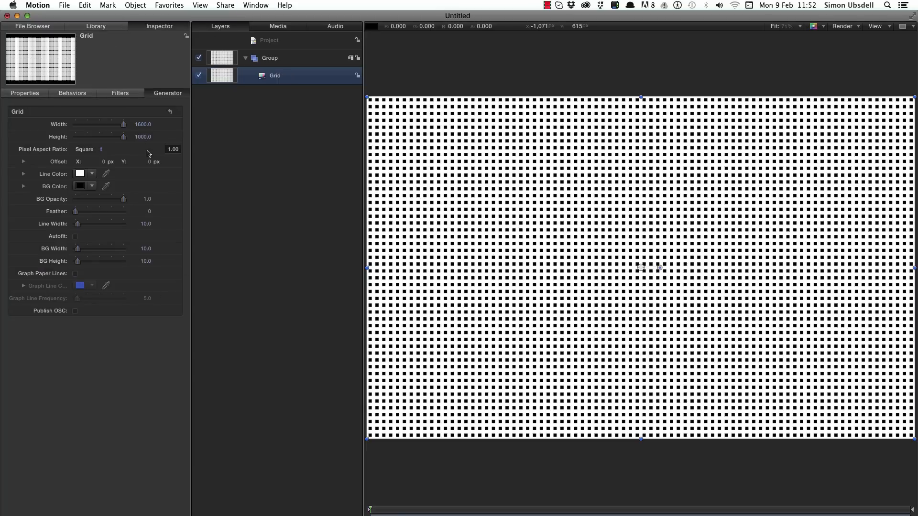
pyautogui.moveTo(123, 200); pyautogui.dragTo(44, 201)
pyautogui.click(146, 249)
pyautogui.write('15')
pyautogui.press('Tab')
pyautogui.write('30')
pyautogui.press('Return')
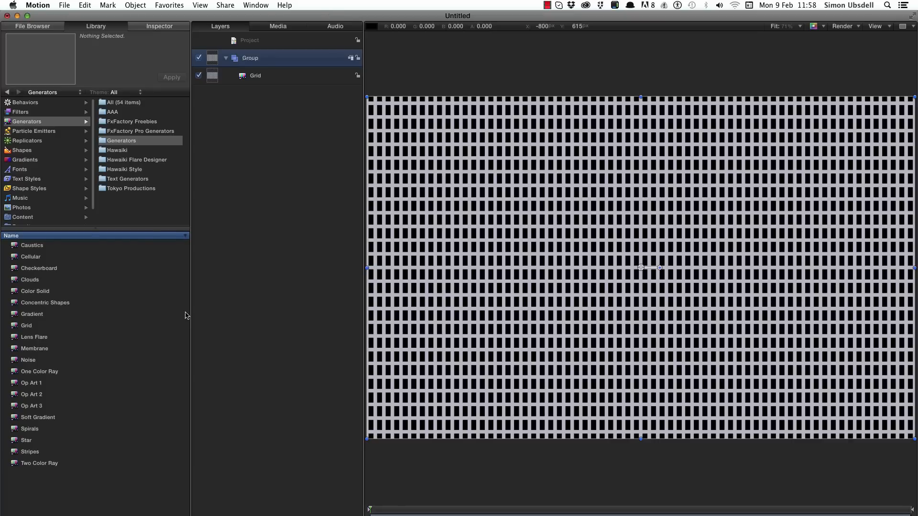
# Search the library content for RUST and add Rust.png to the group above the grid
pyautogui.click(27, 216)
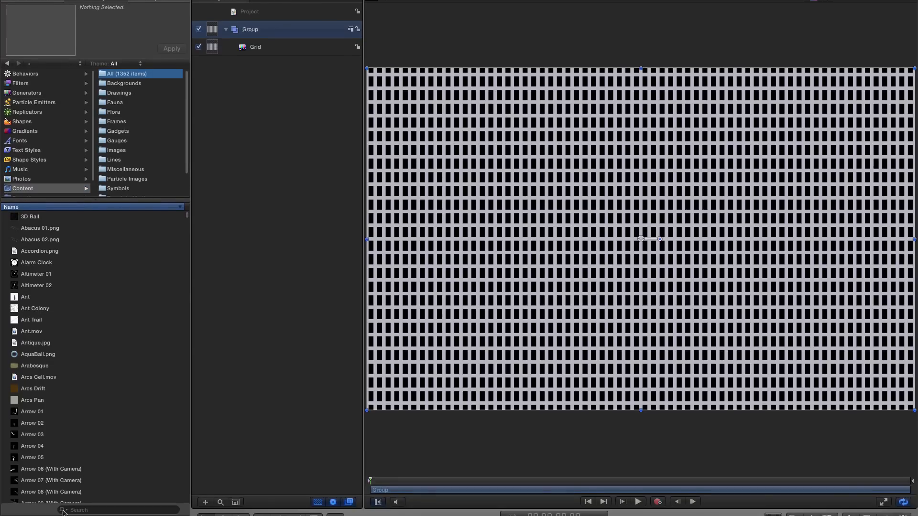
pyautogui.click(64, 482)
pyautogui.click(97, 483)
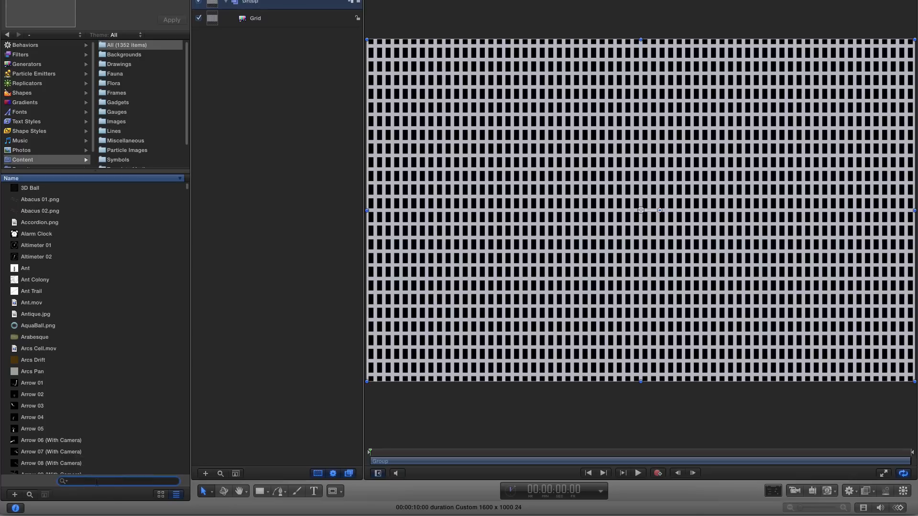
pyautogui.write('RUST')
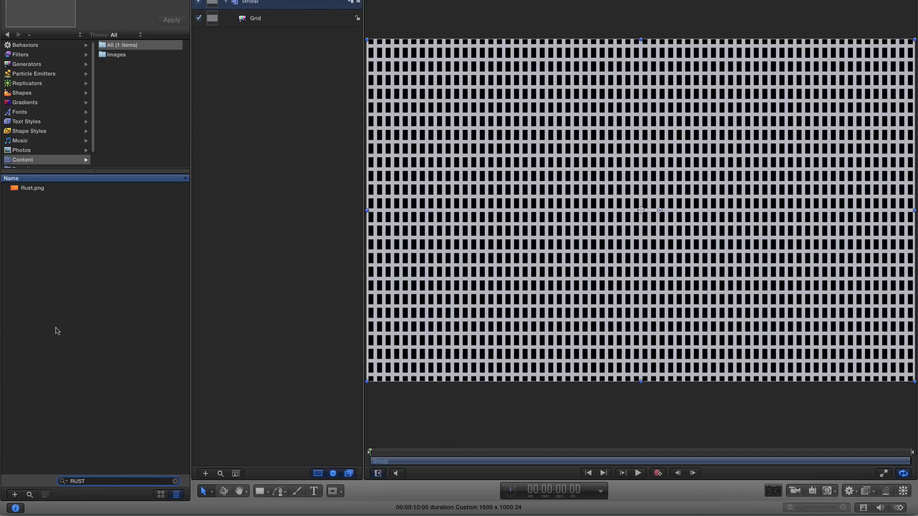
pyautogui.moveTo(32, 188); pyautogui.dragTo(236, 12)
pyautogui.moveTo(236, 60); pyautogui.dragTo(235, 59)
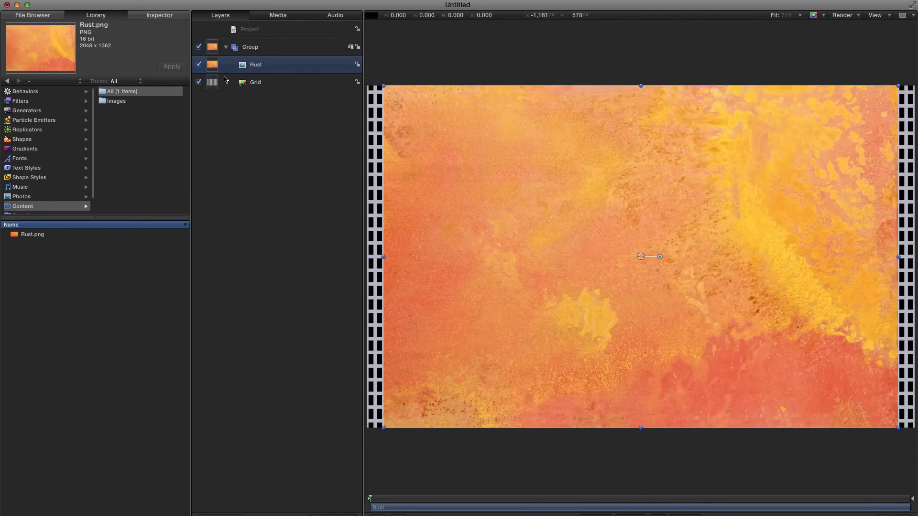
# Scale the Rust image to 80% and give it an image mask that uses the Grid as its source
pyautogui.press('super+3')
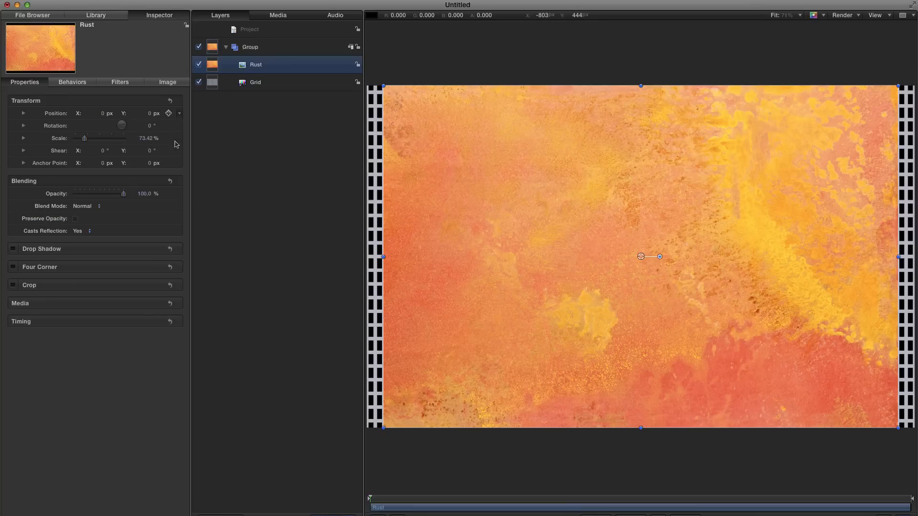
pyautogui.moveTo(143, 140); pyautogui.dragTo(157, 140)
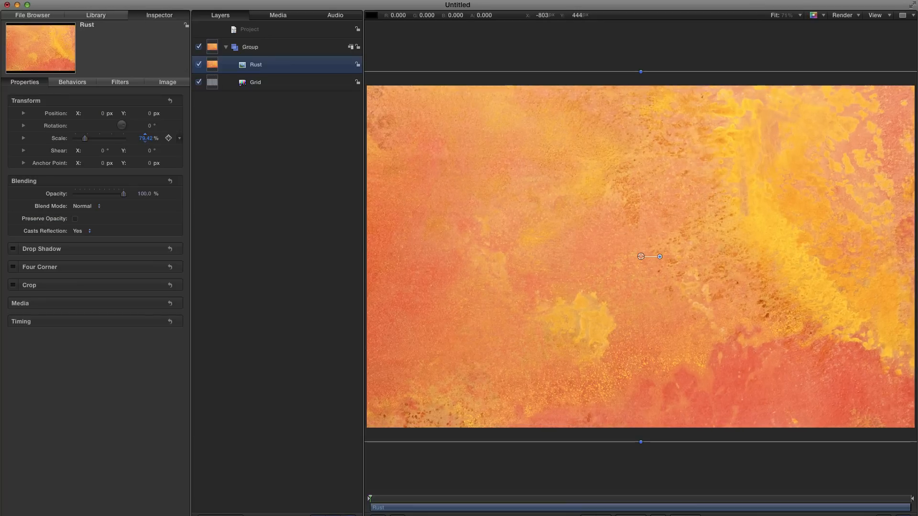
pyautogui.click(146, 139)
pyautogui.write('80')
pyautogui.press('Return')
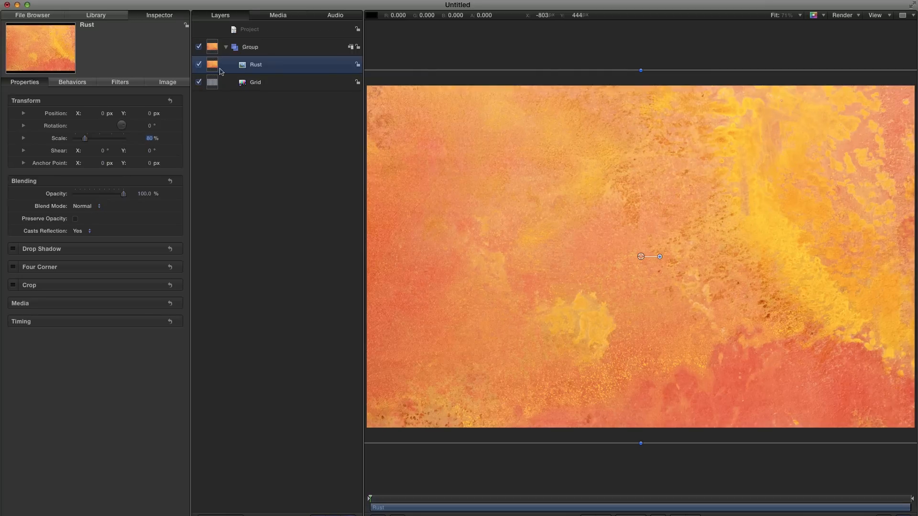
pyautogui.press('super+shift+m')
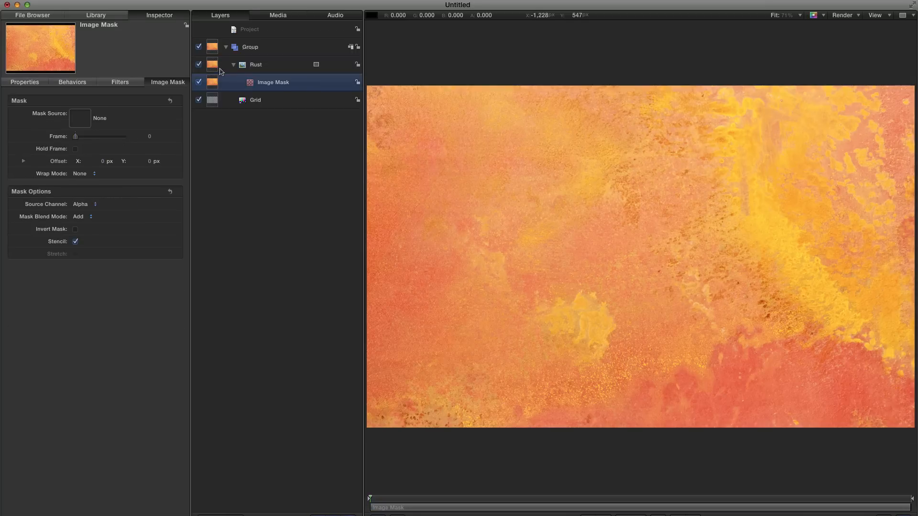
pyautogui.moveTo(214, 101); pyautogui.dragTo(76, 120)
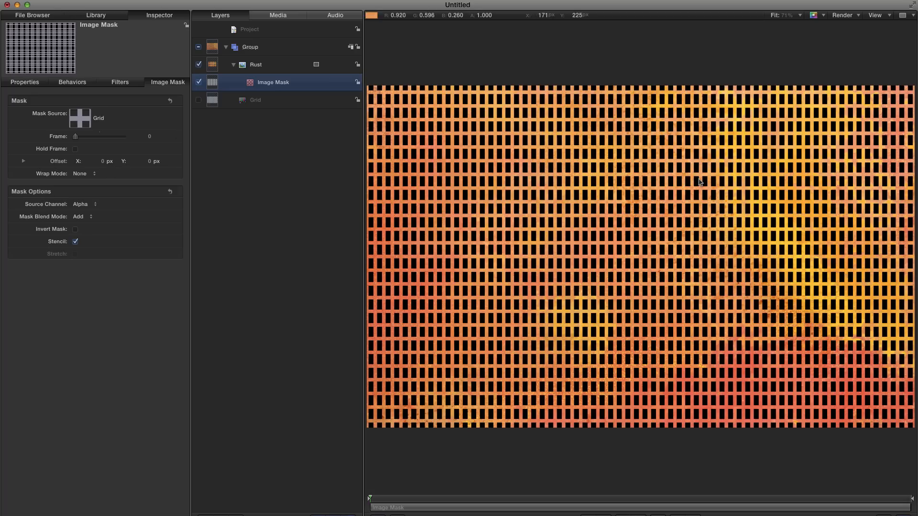
# Apply the Indent filter from the Stylize category to the group containing the masked Rust image
pyautogui.click(215, 49)
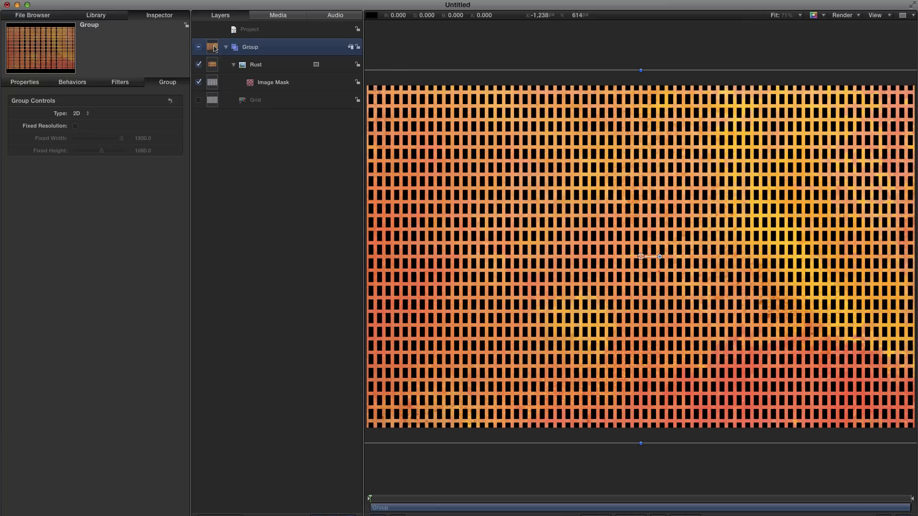
pyautogui.press('super+2')
pyautogui.click(21, 101)
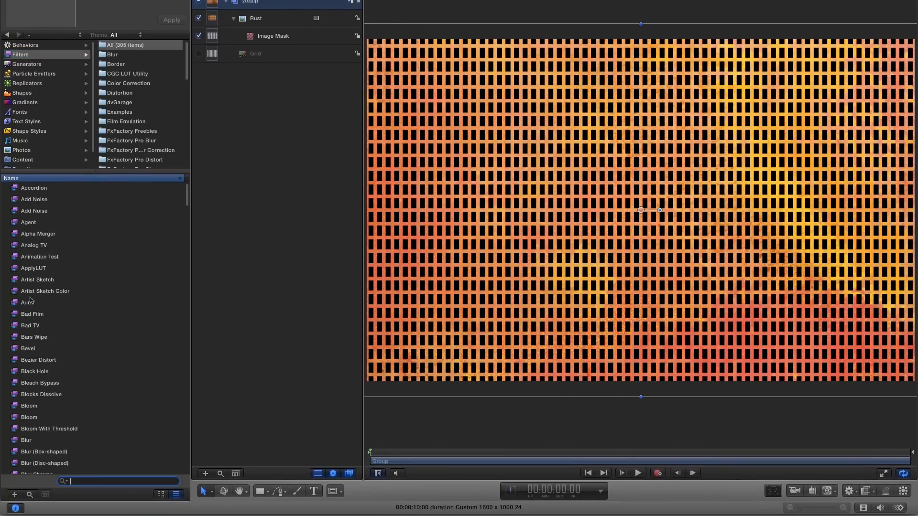
pyautogui.scroll(-10, 141, 121)
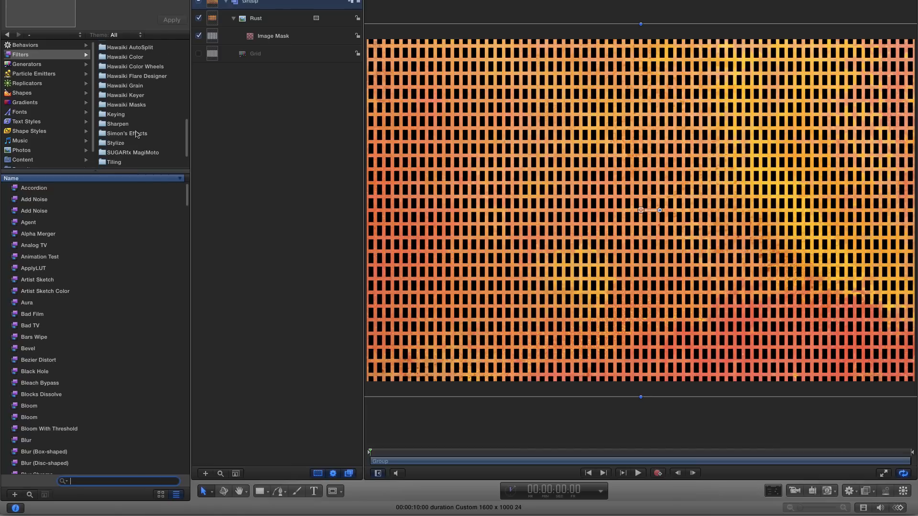
pyautogui.click(116, 122)
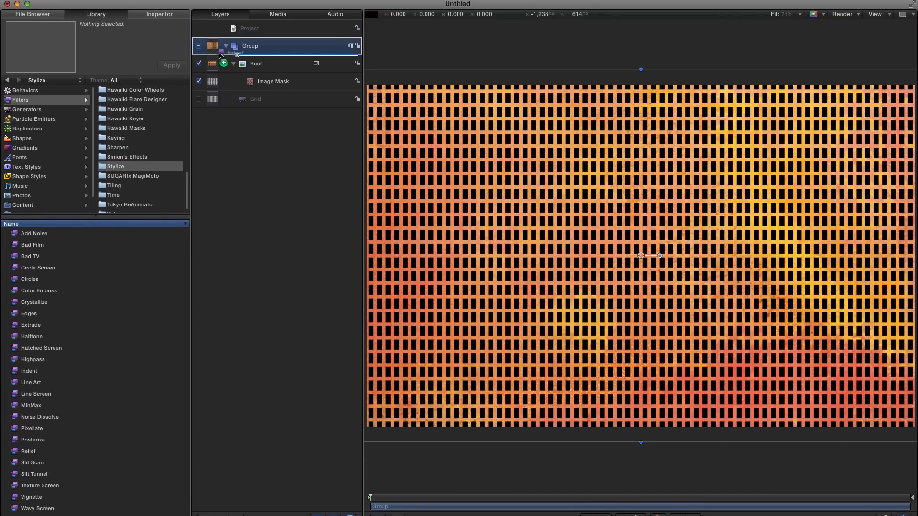
pyautogui.moveTo(220, 56); pyautogui.dragTo(218, 58)
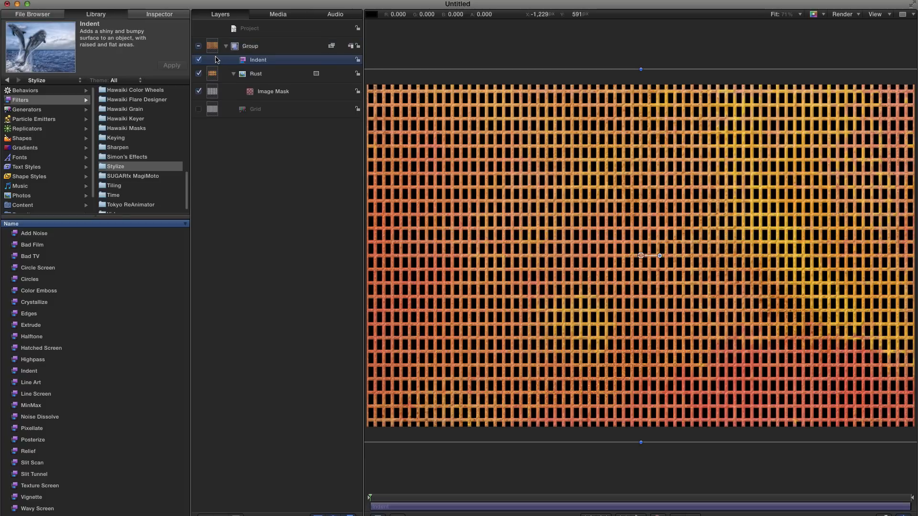
# Set the Indent filter's brightness to 1.0, ambient to 0, softness to 0.51 and depth to 20
pyautogui.press('super+3')
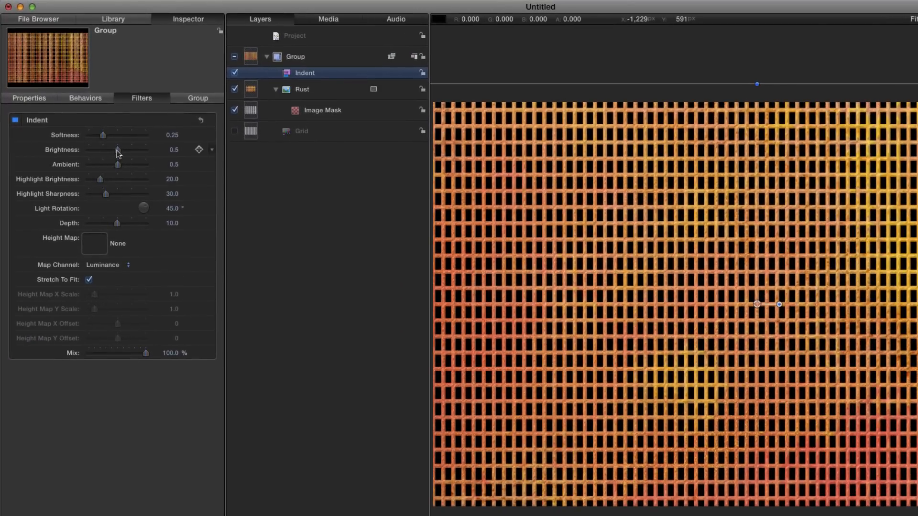
pyautogui.moveTo(102, 129); pyautogui.dragTo(234, 156)
pyautogui.moveTo(119, 166); pyautogui.dragTo(79, 164)
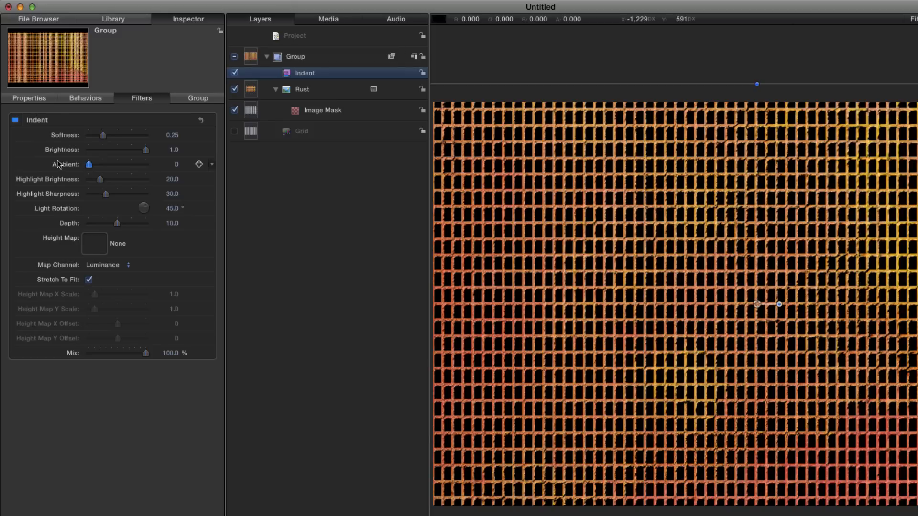
pyautogui.moveTo(103, 135); pyautogui.dragTo(120, 140)
pyautogui.moveTo(117, 226); pyautogui.dragTo(216, 226)
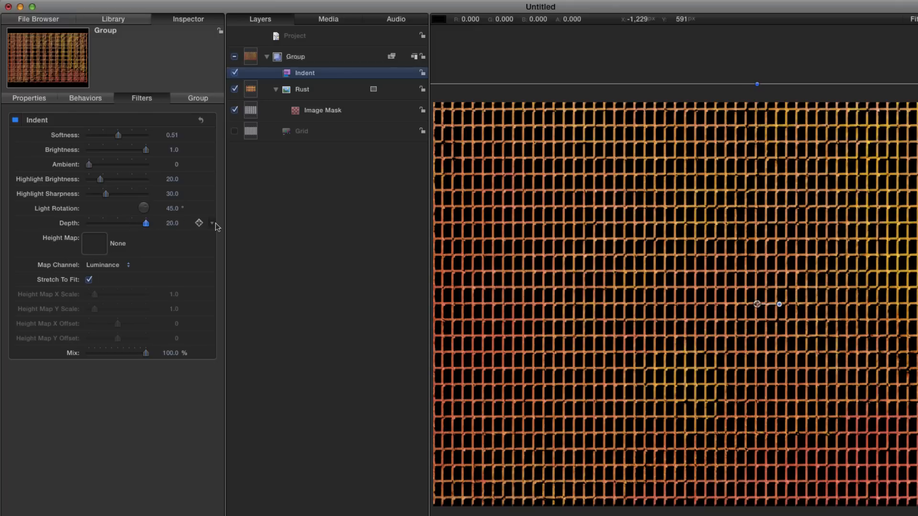
# Apply the Colorize filter from the Color Correction category to the same group
pyautogui.click(140, 24)
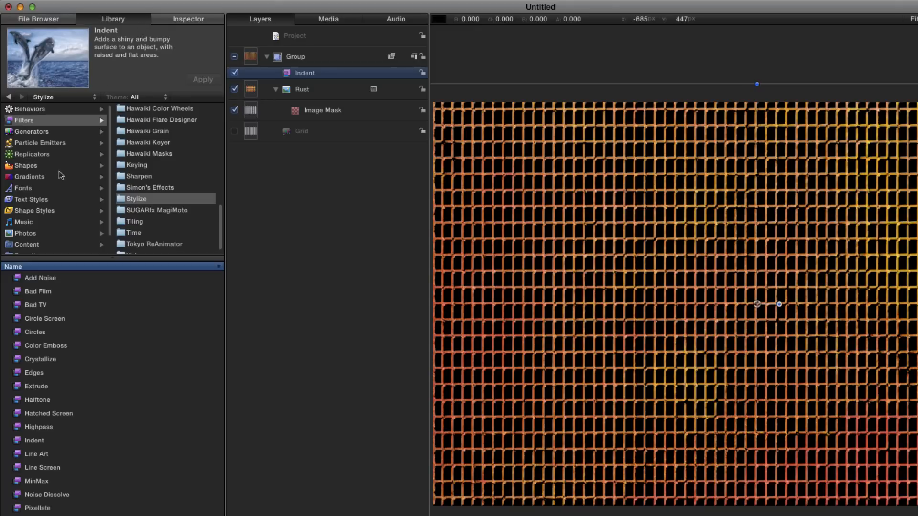
pyautogui.click(154, 154)
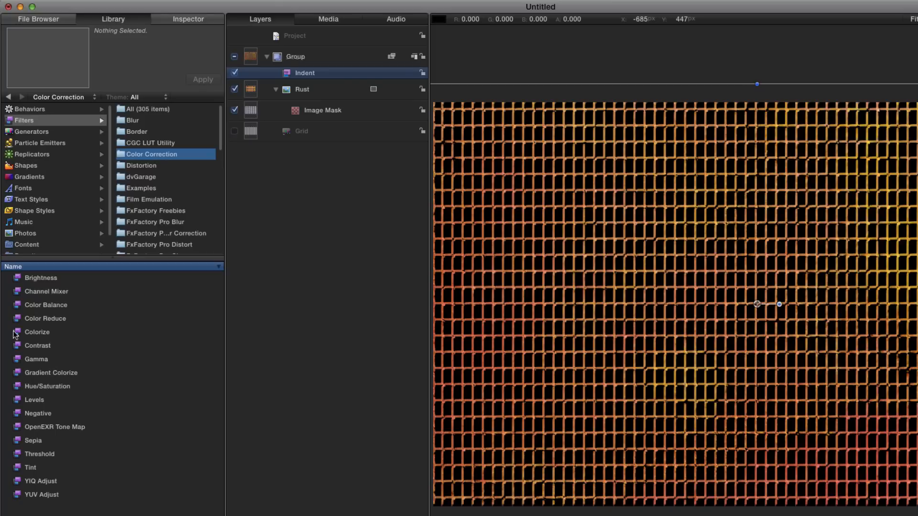
pyautogui.moveTo(17, 334); pyautogui.dragTo(295, 67)
# Set Colorize to remap black to pure black and white to a very pale lavender
pyautogui.click(184, 21)
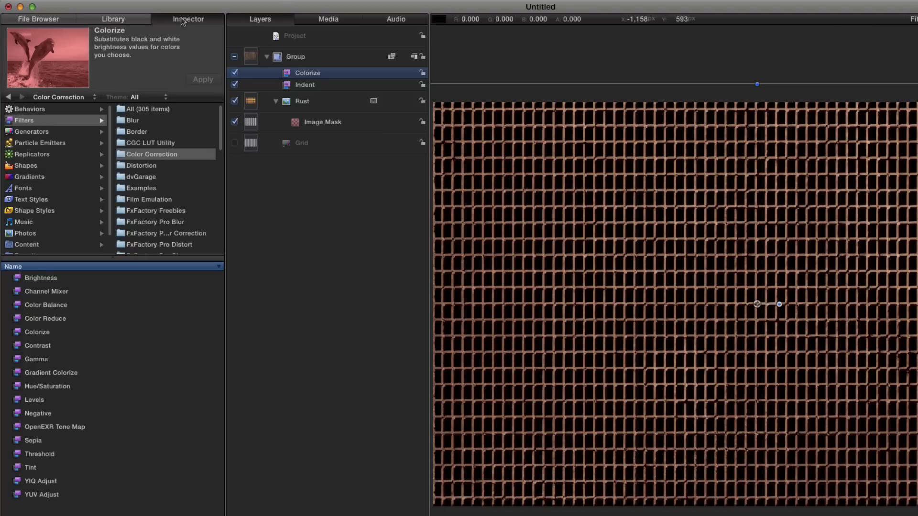
pyautogui.click(95, 135)
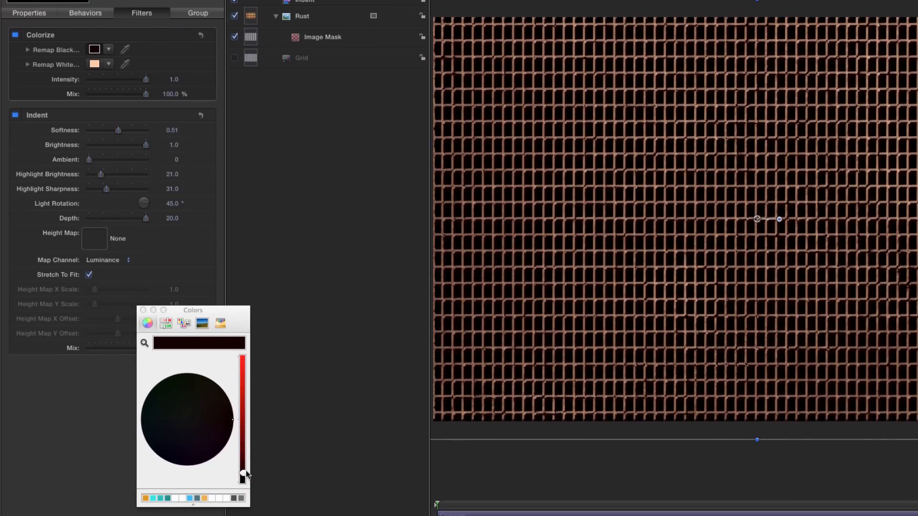
pyautogui.moveTo(242, 483); pyautogui.dragTo(245, 493)
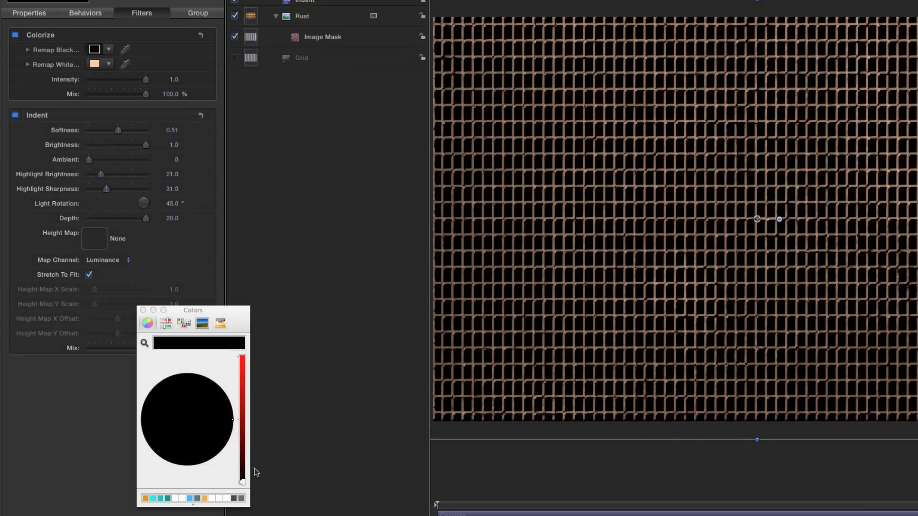
pyautogui.click(95, 63)
pyautogui.moveTo(205, 414); pyautogui.dragTo(187, 428)
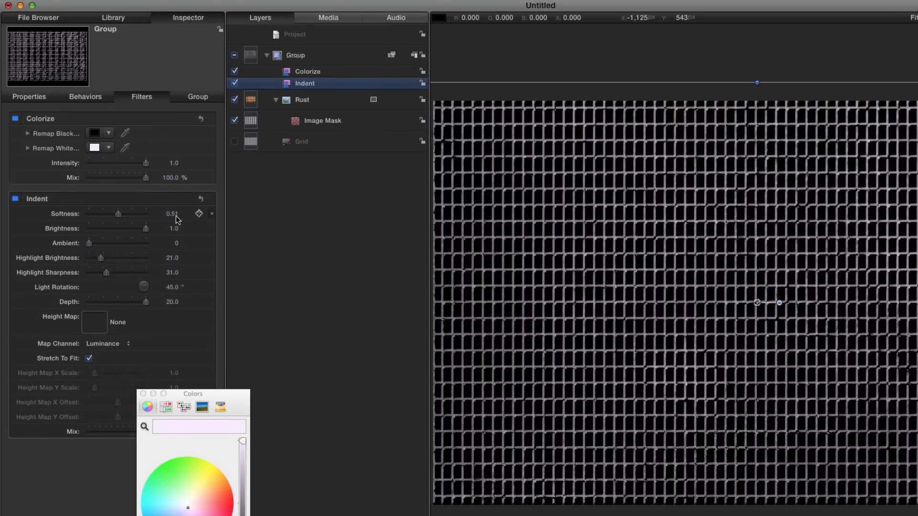
# Set the Indent filter's softness to 0.5 and its depth to 10
pyautogui.click(174, 149)
pyautogui.click(172, 302)
pyautogui.write('10')
pyautogui.press('Return')
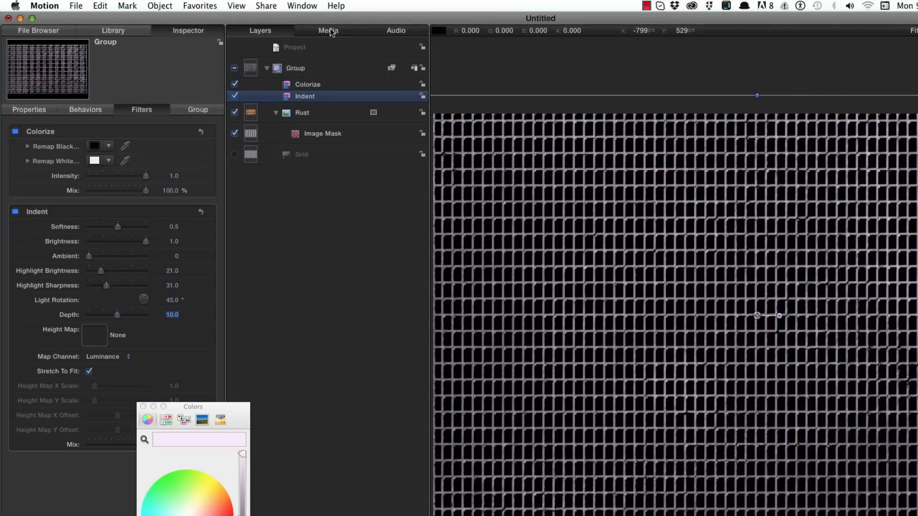
# Export the current frame as a PNG image named FLOOR.PANEL.png in the TUTORIAL folder, replacing the existing file
pyautogui.click(266, 5)
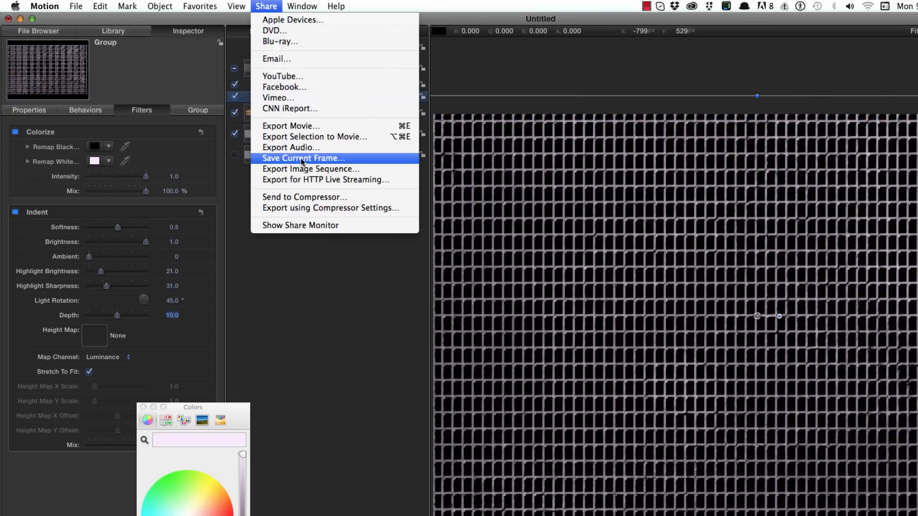
pyautogui.click(302, 159)
pyautogui.click(508, 96)
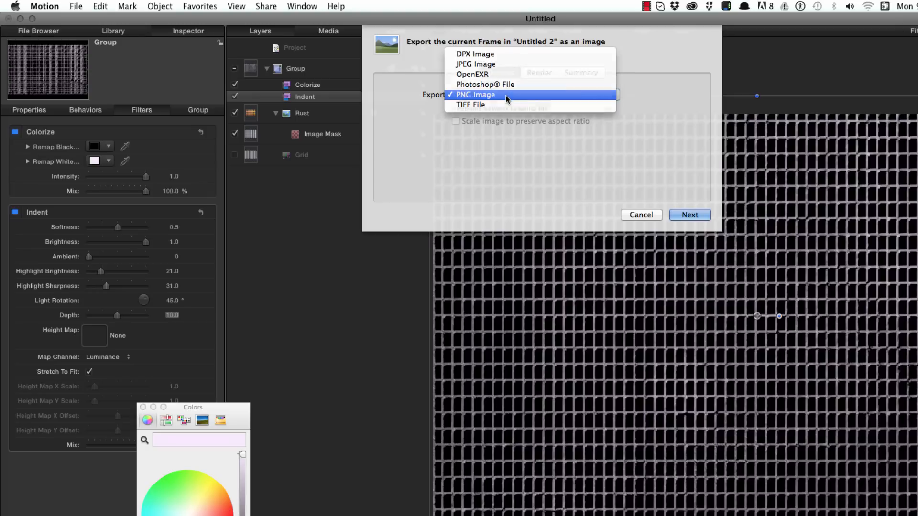
pyautogui.click(506, 96)
pyautogui.click(689, 215)
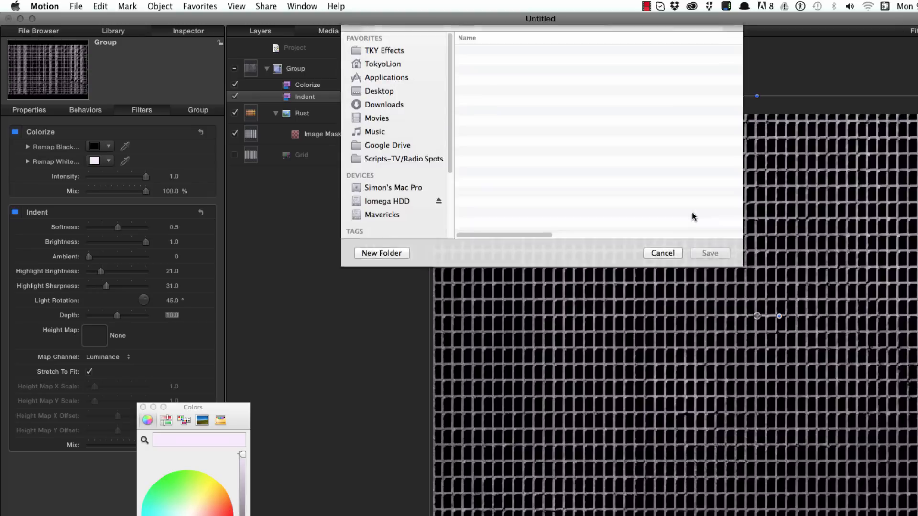
pyautogui.click(509, 113)
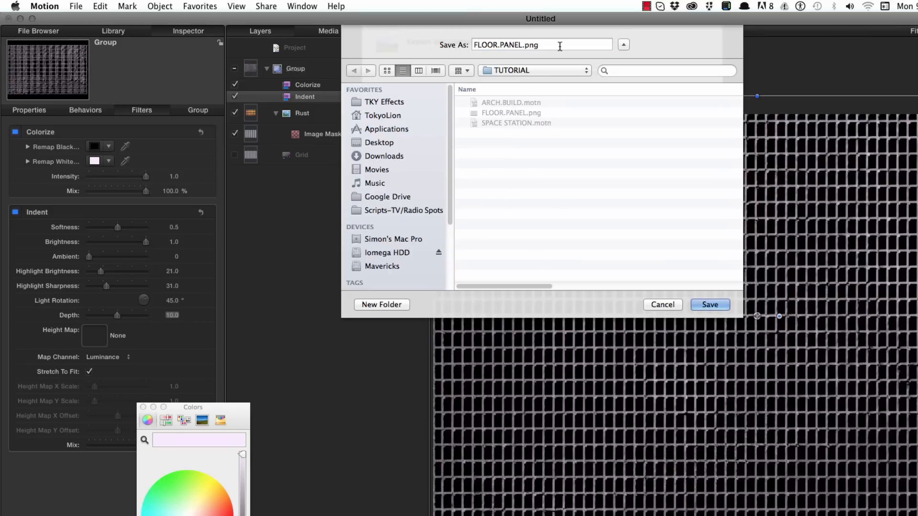
pyautogui.click(713, 310)
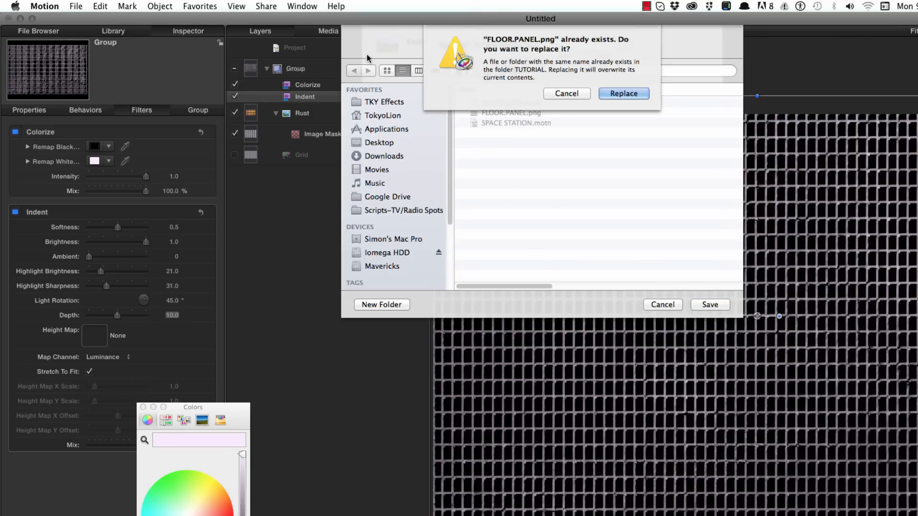
pyautogui.click(617, 98)
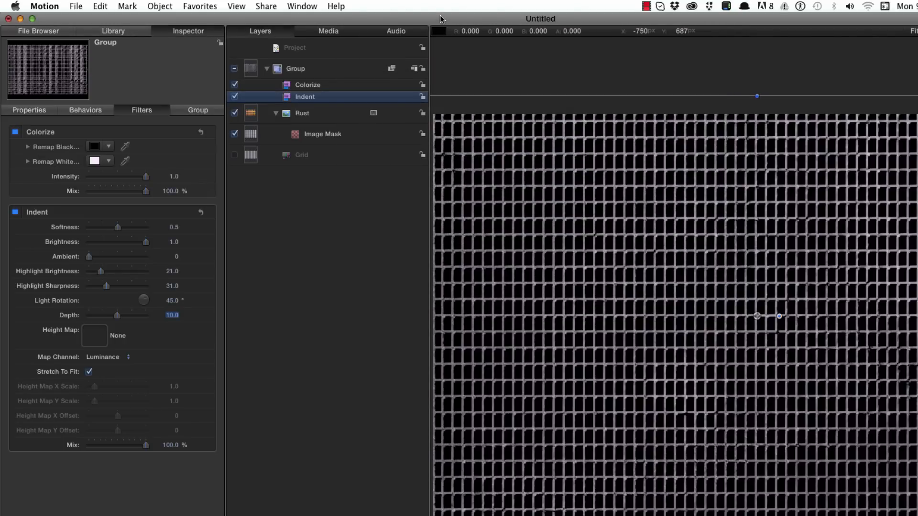
# Save the grid project as FLOOR.PANEL.motn in the TUTORIAL folder and close it
pyautogui.click(76, 6)
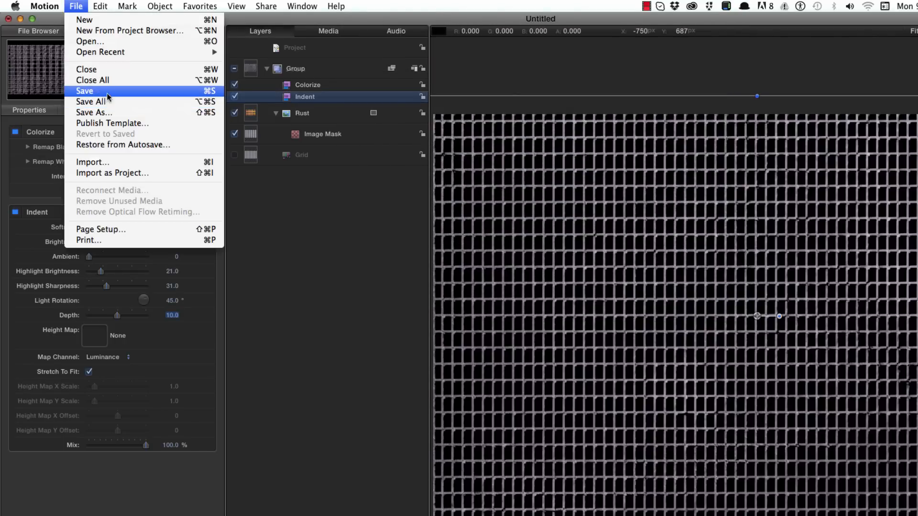
pyautogui.click(111, 113)
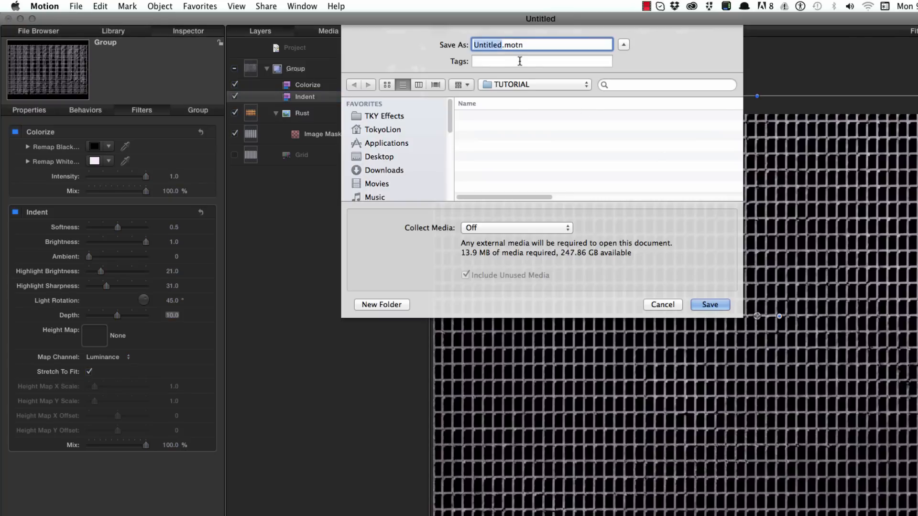
pyautogui.click(516, 127)
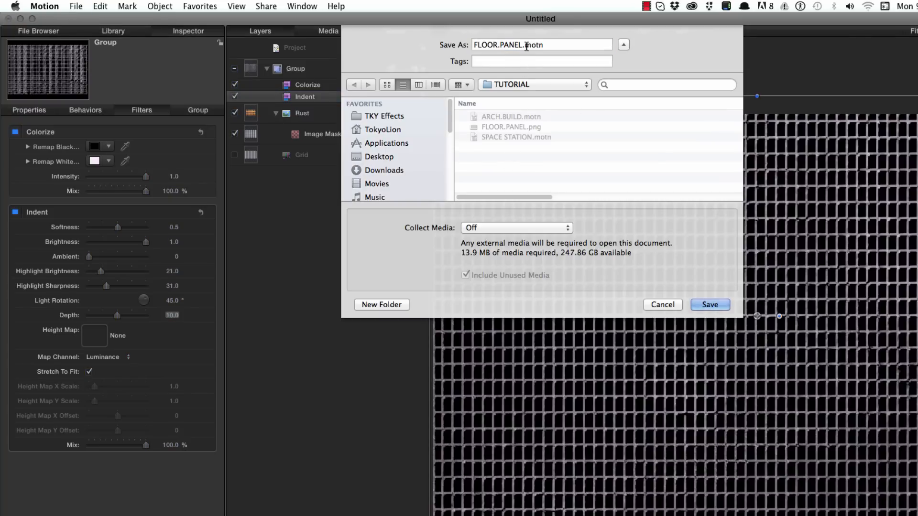
pyautogui.click(703, 304)
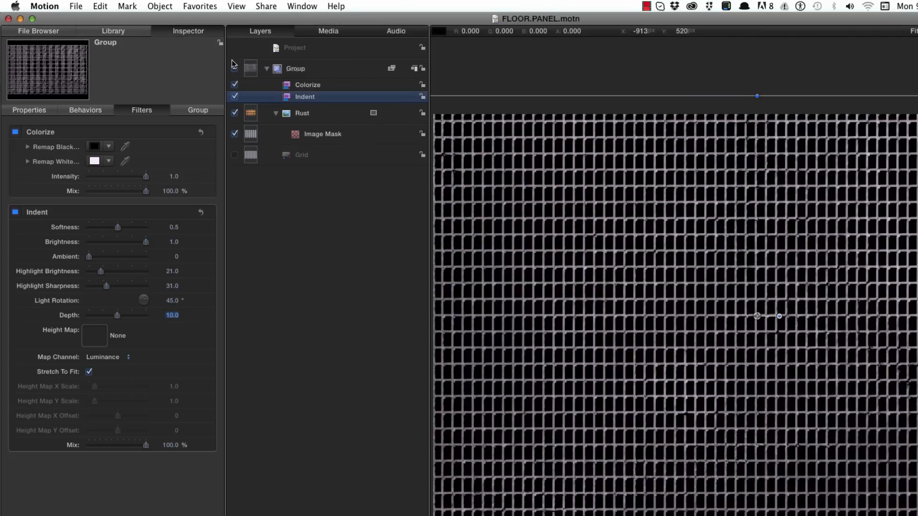
pyautogui.press('super+w')
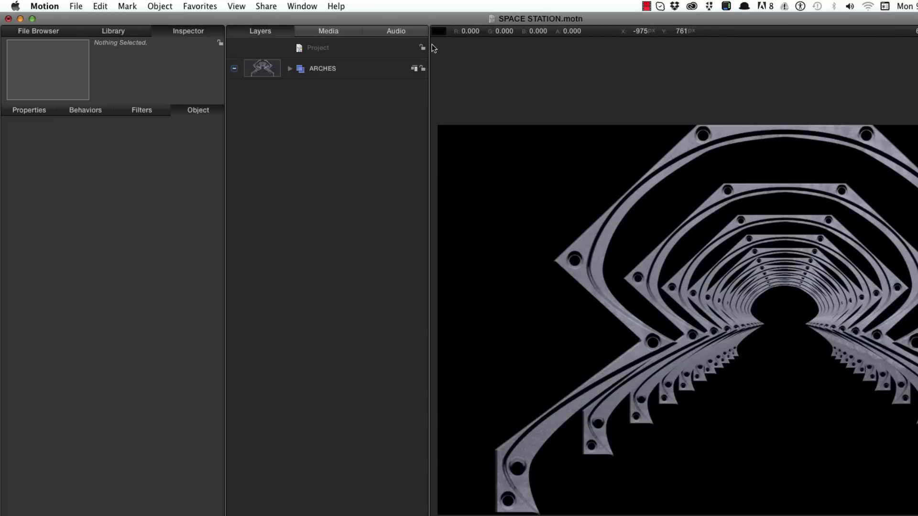
# Import FLOOR.PANEL.png into a new group above ARCHES in the SPACE STATION project and rename that group FLOOR
pyautogui.click(34, 32)
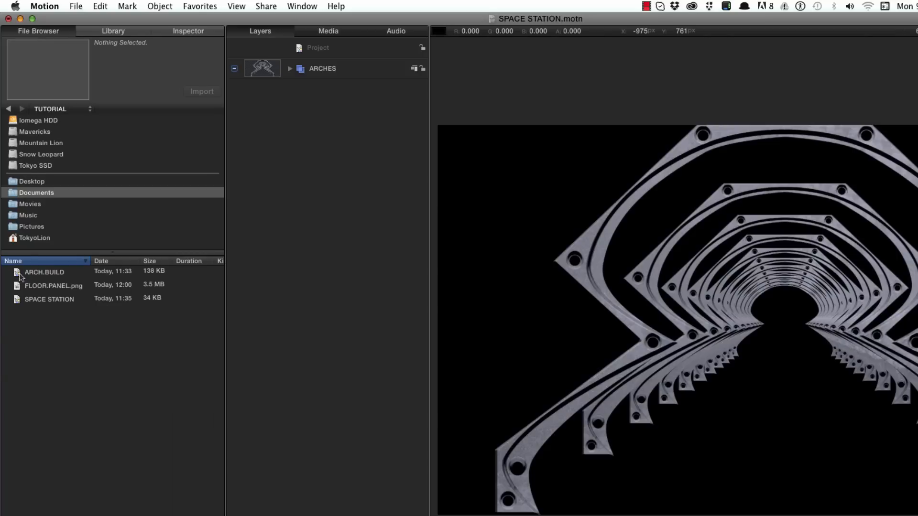
pyautogui.click(51, 290)
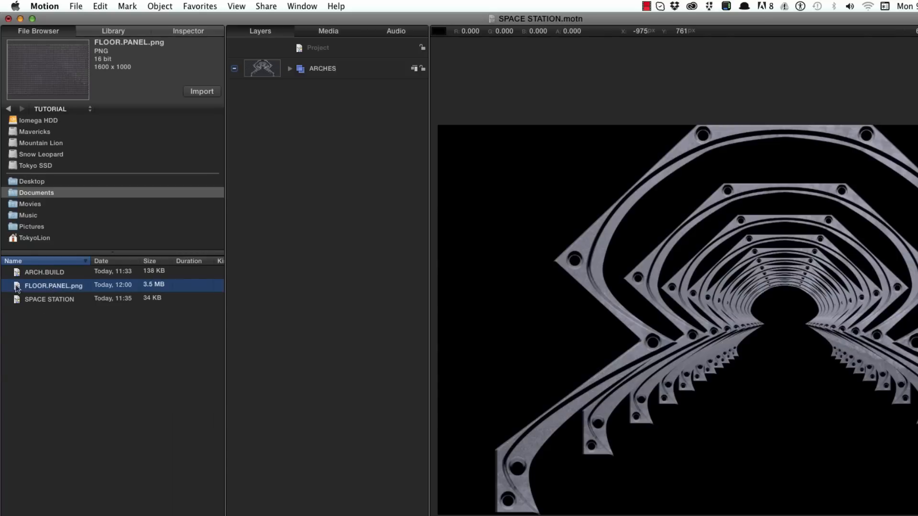
pyautogui.moveTo(17, 287); pyautogui.dragTo(252, 54)
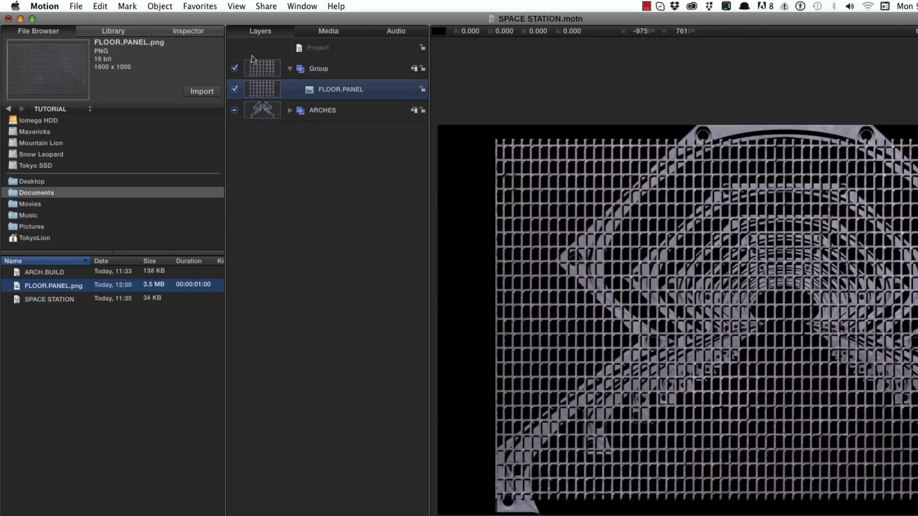
pyautogui.doubleClick(318, 68)
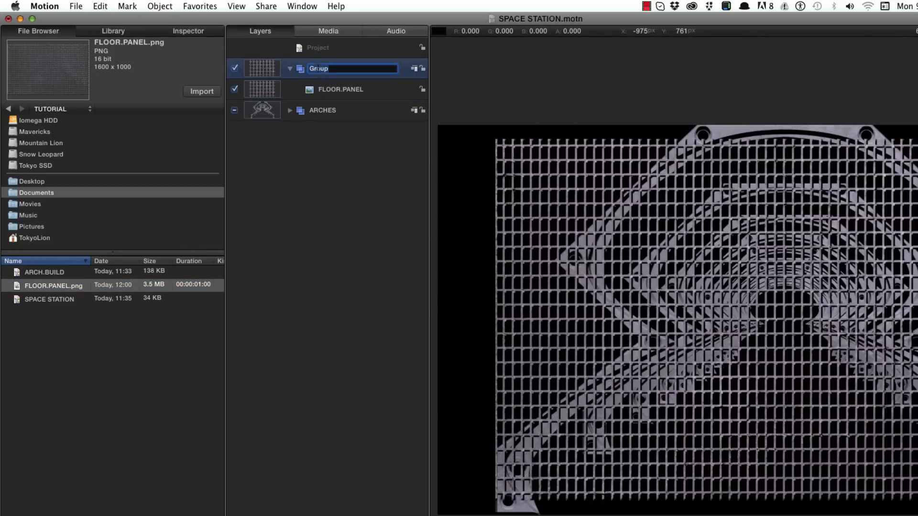
pyautogui.write('FLOOR')
pyautogui.press('Return')
# Replicate the FLOOR.PANEL image and set the replicator's height to 10000
pyautogui.click(258, 89)
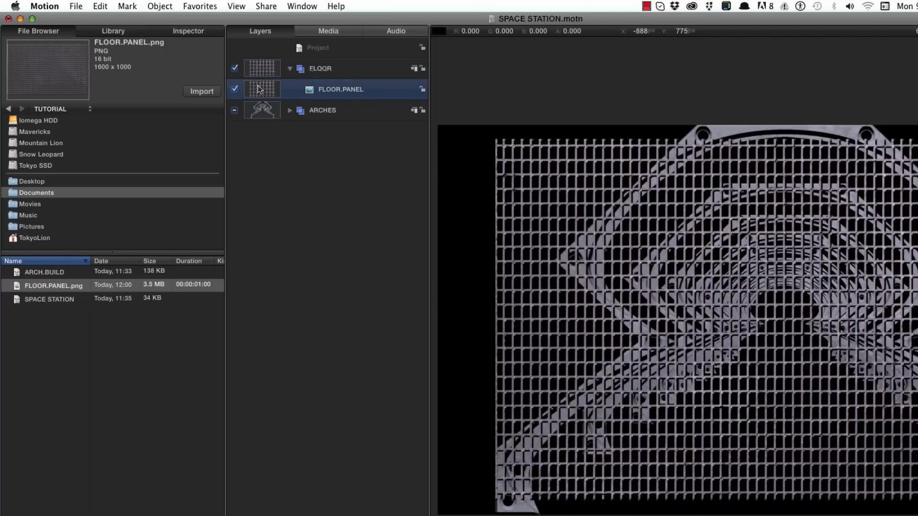
pyautogui.press('l')
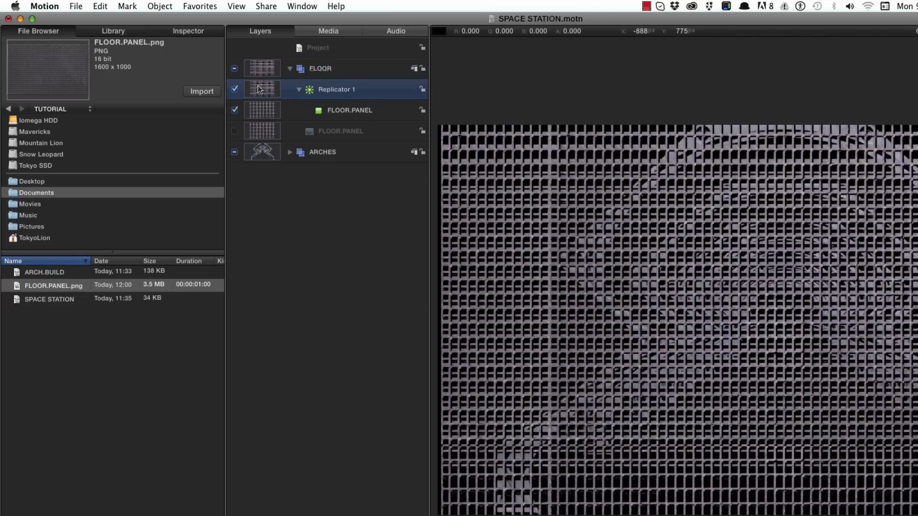
pyautogui.press('F4')
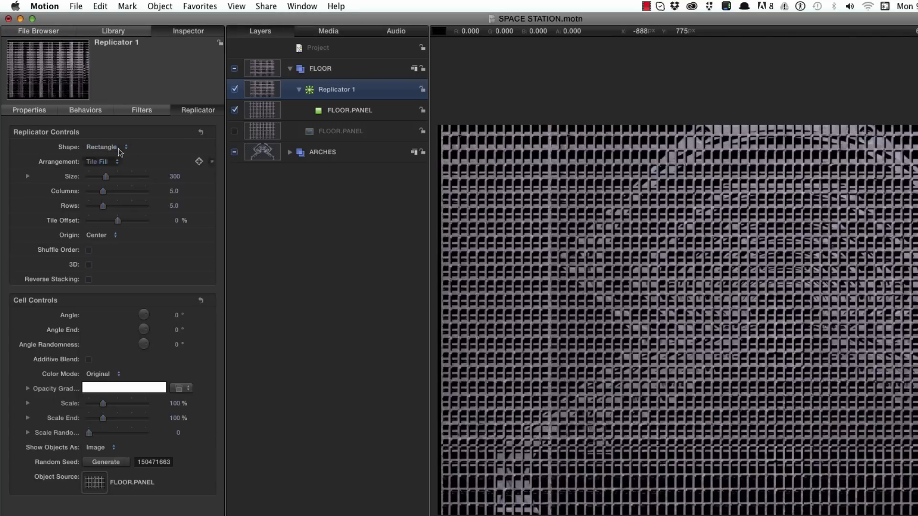
pyautogui.click(27, 176)
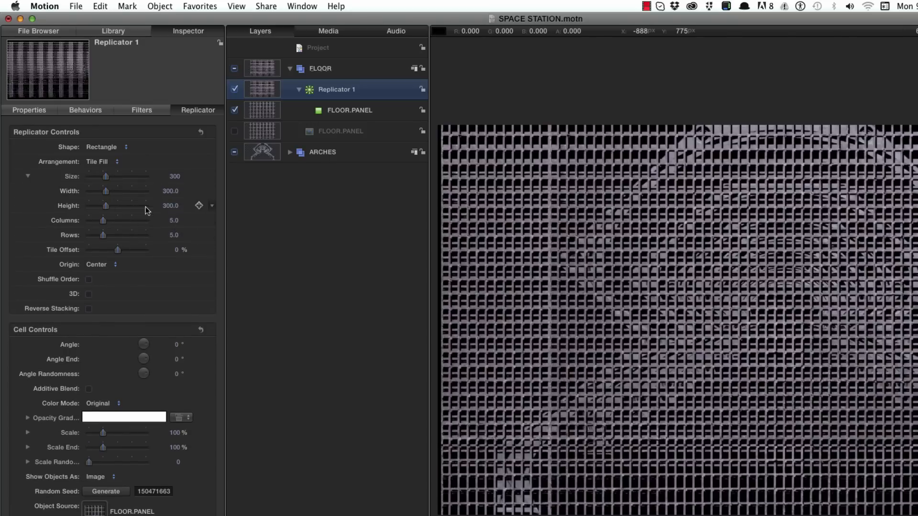
pyautogui.click(166, 205)
pyautogui.write('100')
pyautogui.press('Return')
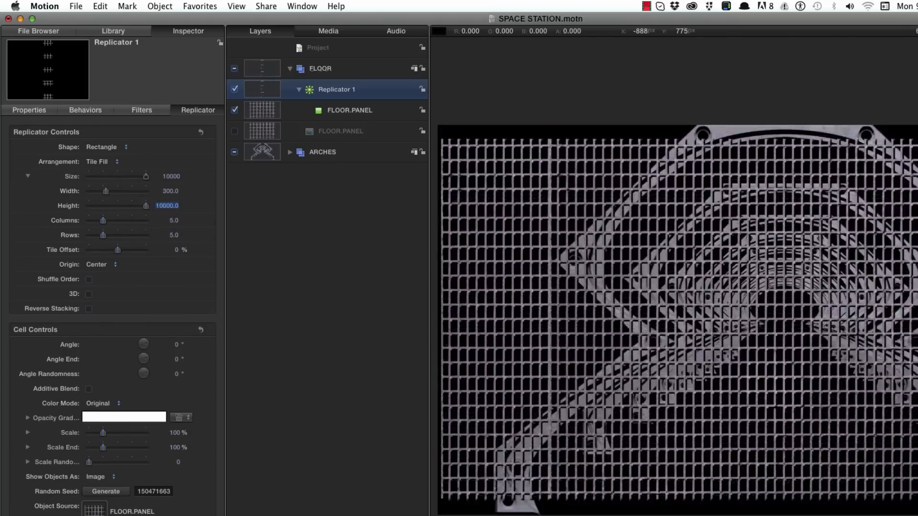
# Set the floor replicator to 1 column and 11 rows
pyautogui.click(174, 220)
pyautogui.write('1')
pyautogui.press('Return')
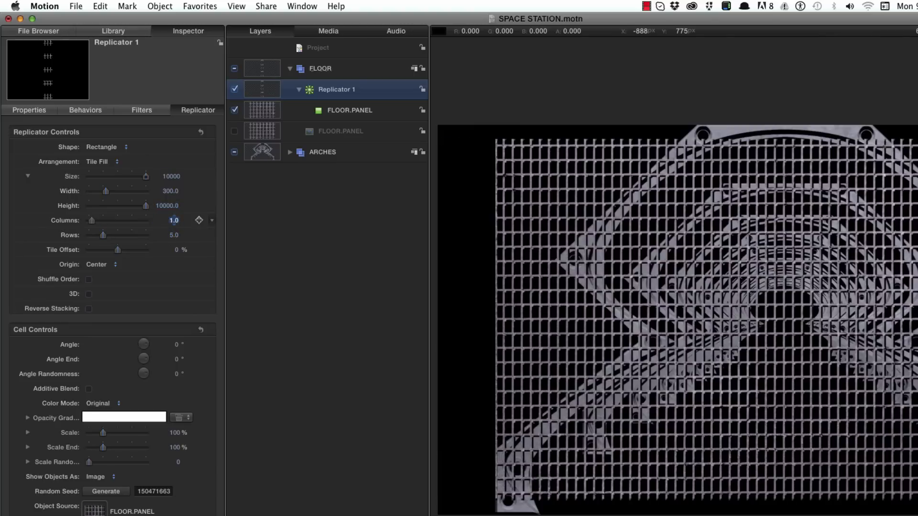
pyautogui.press('Tab')
pyautogui.write('11')
pyautogui.press('Return')
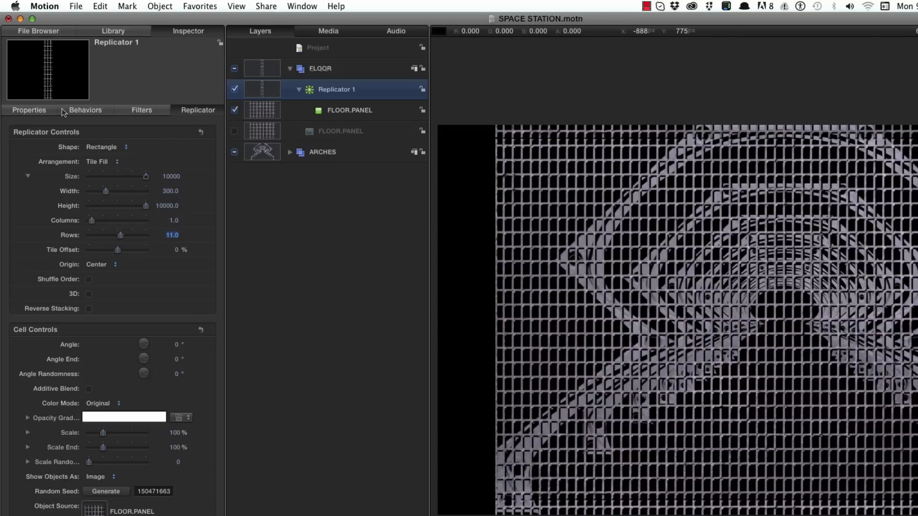
# Rotate the floor replicator 90° around X and set its position to Y -540 px and Z -4500 px
pyautogui.press('F1')
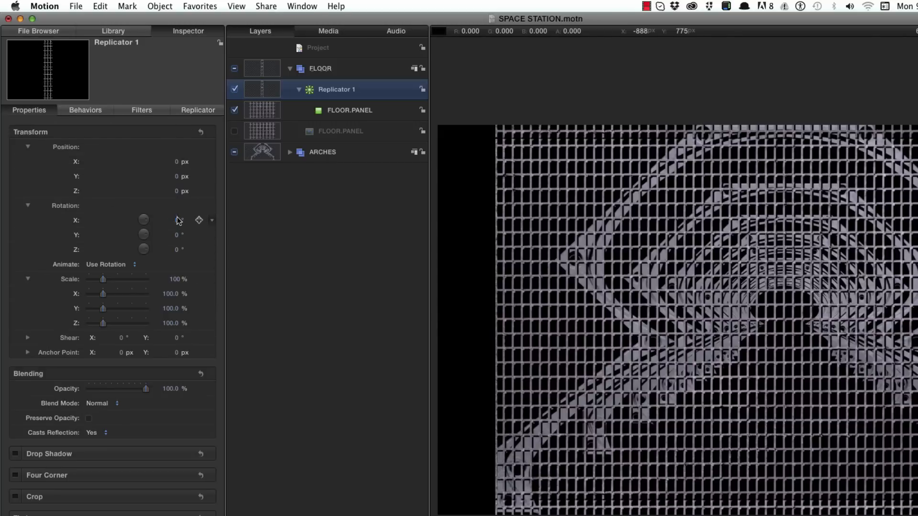
pyautogui.click(178, 220)
pyautogui.press('Return')
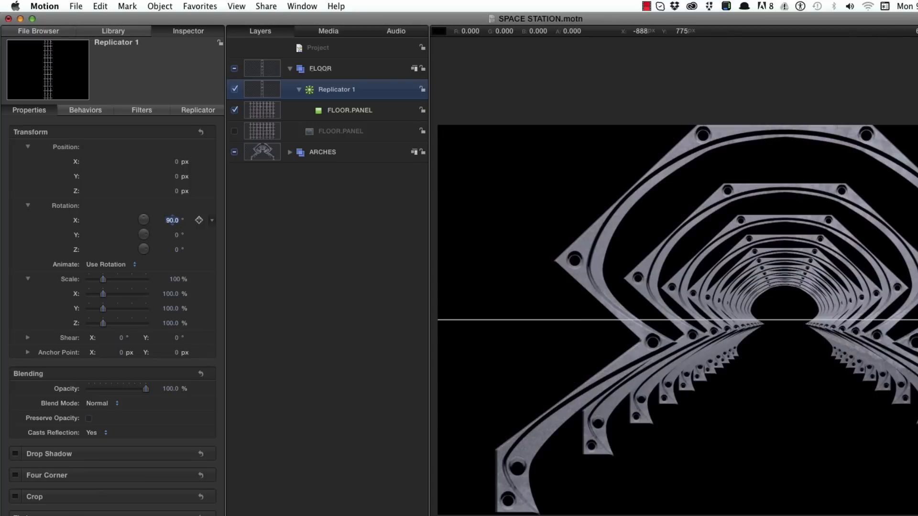
pyautogui.click(176, 177)
pyautogui.press('Return')
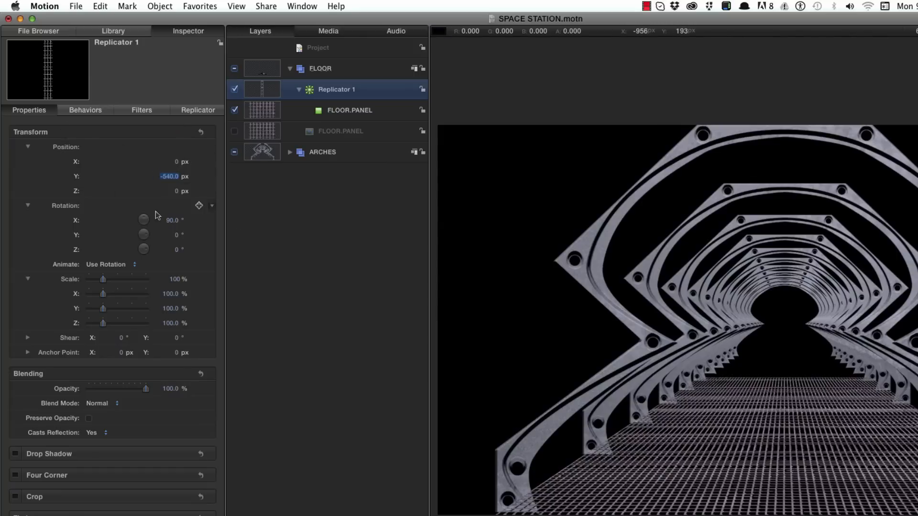
pyautogui.click(177, 191)
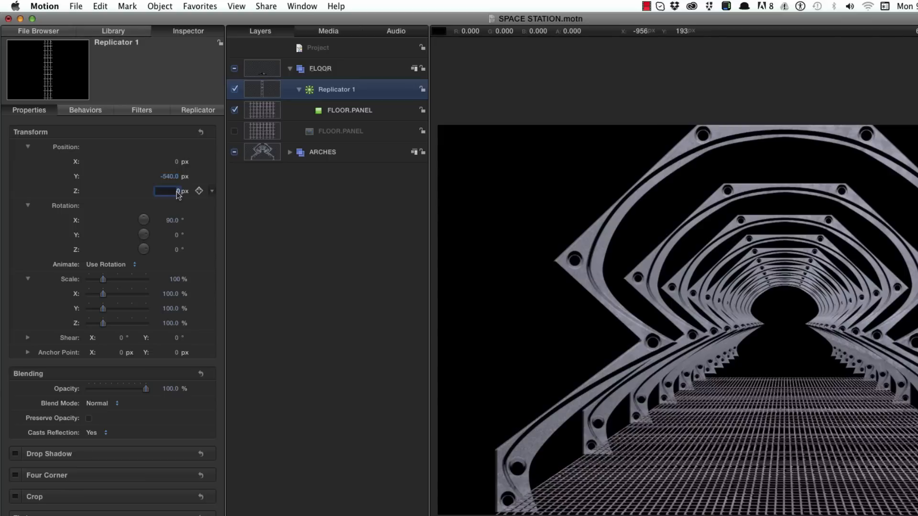
pyautogui.write('-')
pyautogui.press('Return')
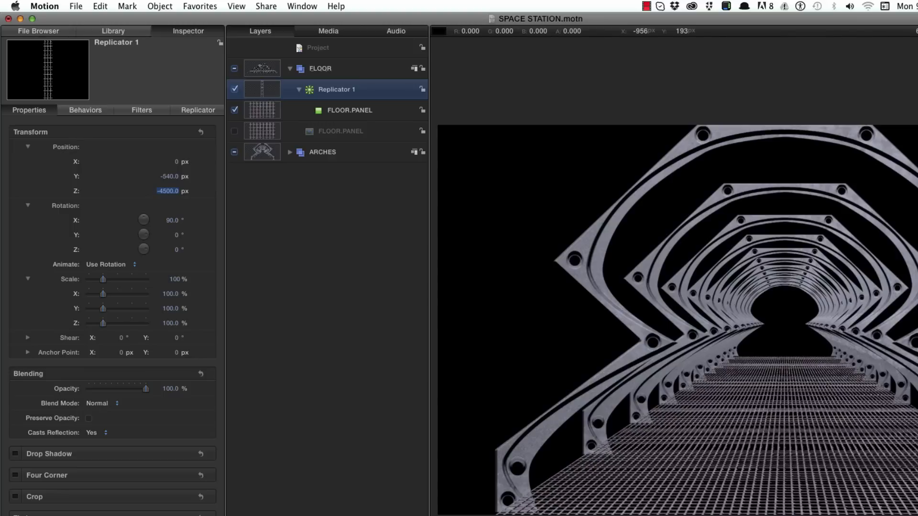
# Send the FLOOR group behind the ARCHES group and add a camera to the project, leaving the groups 2D
pyautogui.click(265, 70)
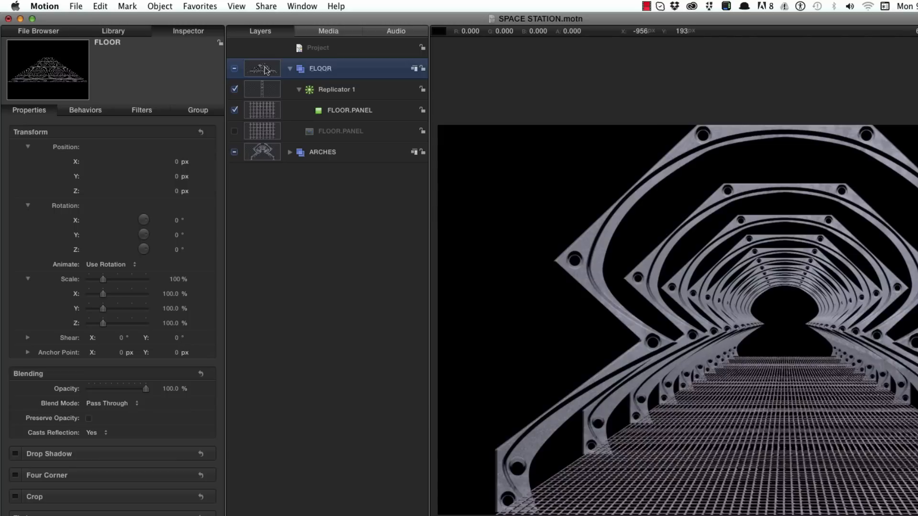
pyautogui.press('super+shift+bracketleft')
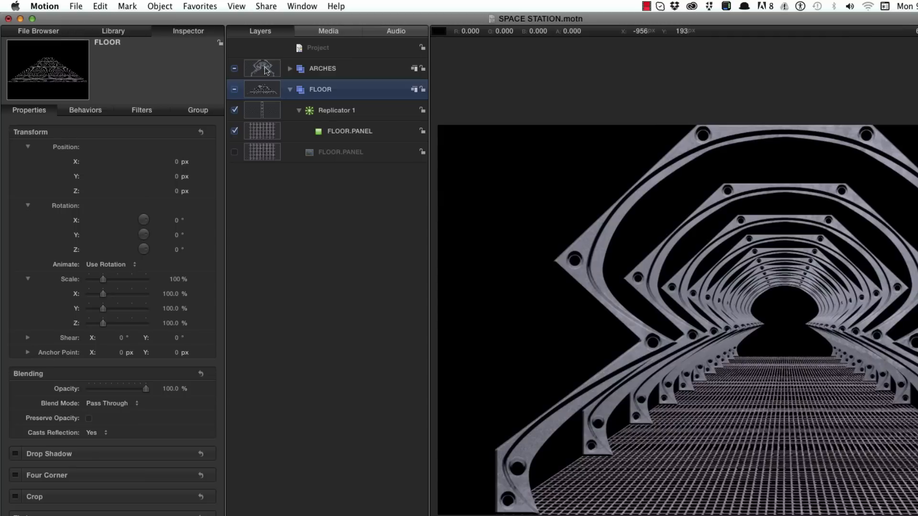
pyautogui.press('alt+super+c')
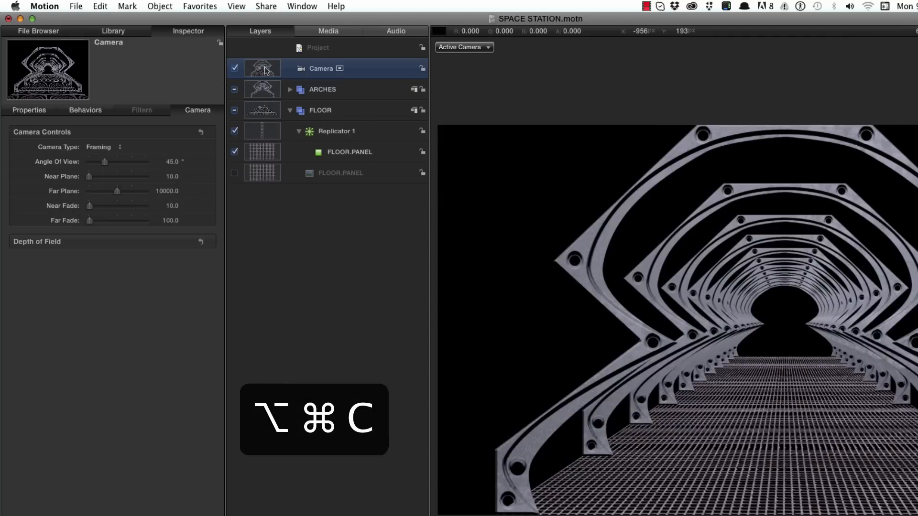
# Convert the ARCHES and FLOOR groups to 3D groups and collapse the FLOOR group
pyautogui.click(265, 89)
pyautogui.rightClick(266, 87)
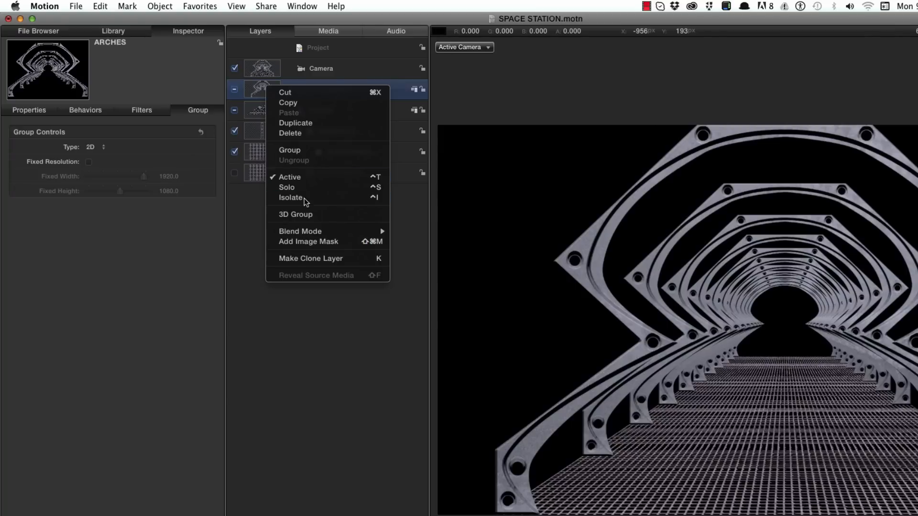
pyautogui.click(296, 214)
pyautogui.click(263, 110)
pyautogui.rightClick(263, 110)
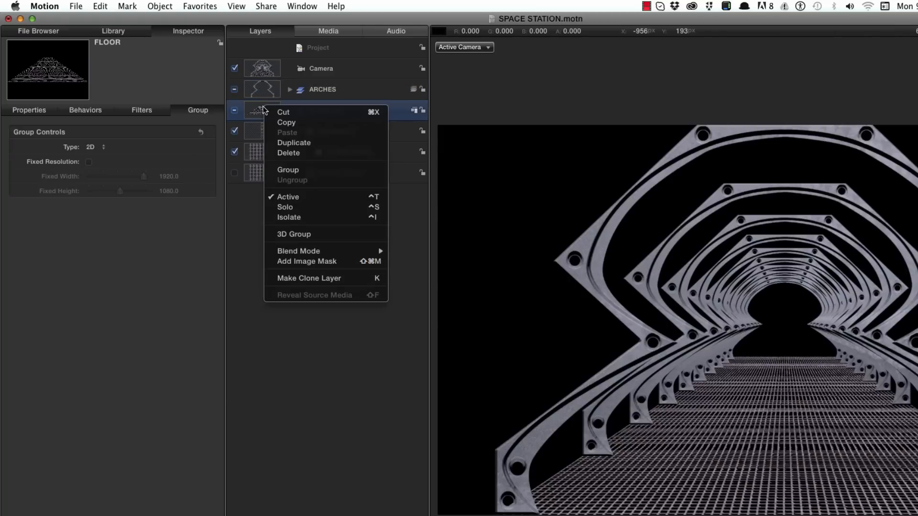
pyautogui.click(296, 235)
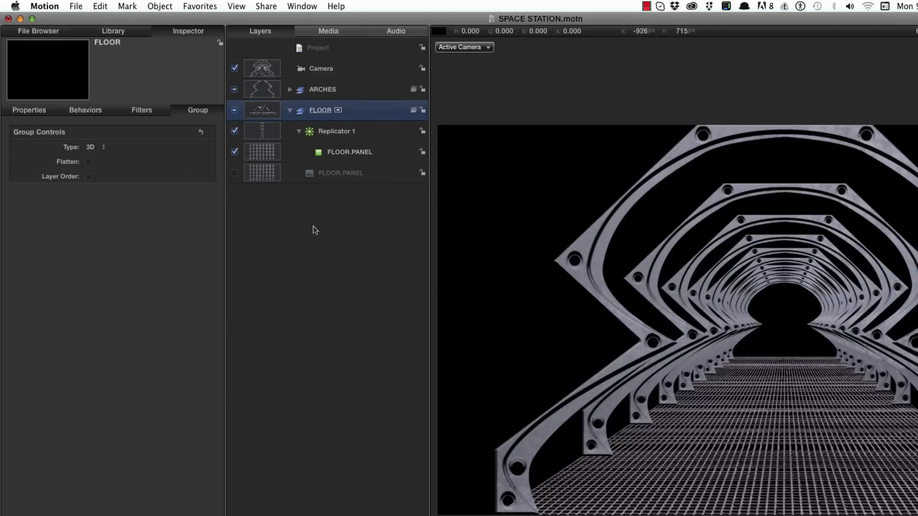
pyautogui.click(290, 110)
# Examine the camera's position relative to the floor in the Top view, then return to the Active Camera view
pyautogui.click(326, 68)
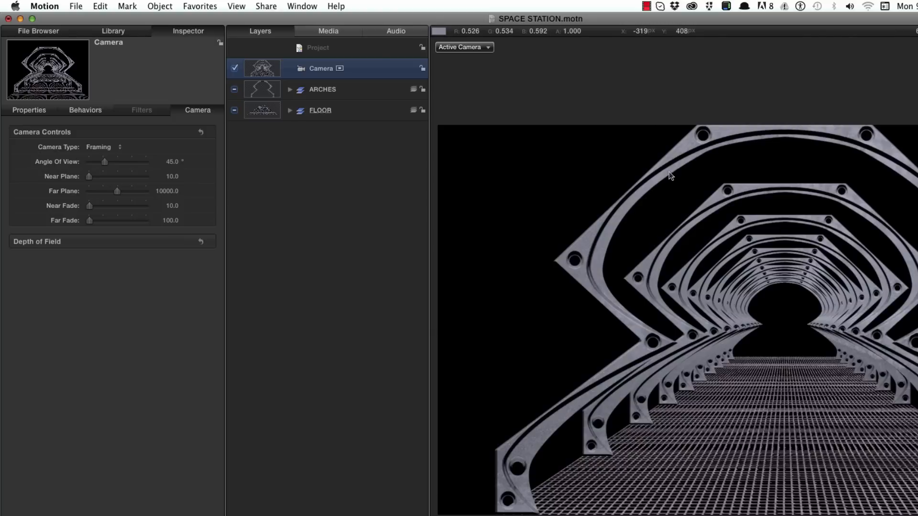
pyautogui.click(449, 47)
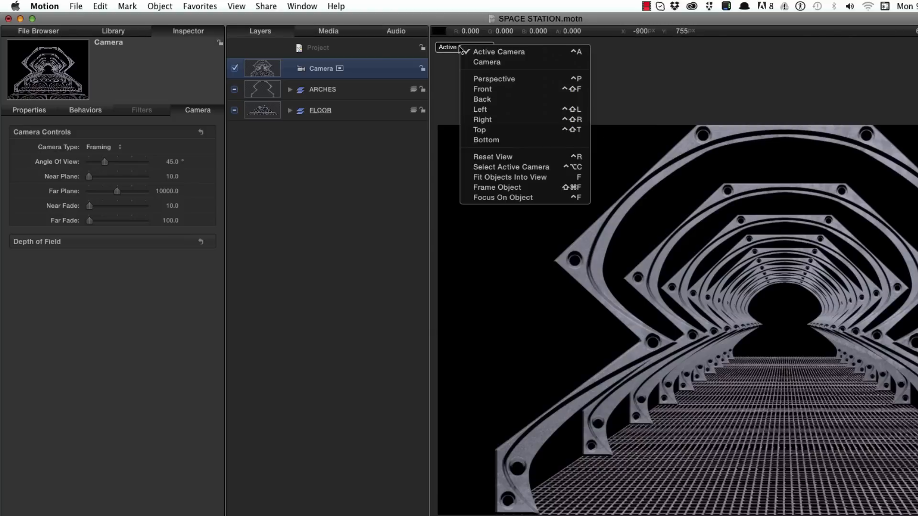
pyautogui.click(480, 129)
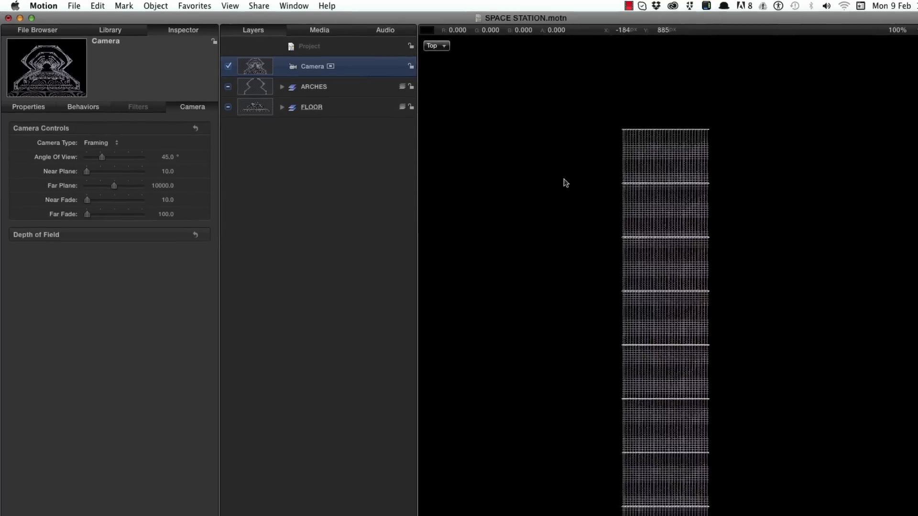
pyautogui.moveTo(776, 323); pyautogui.dragTo(776, 207)
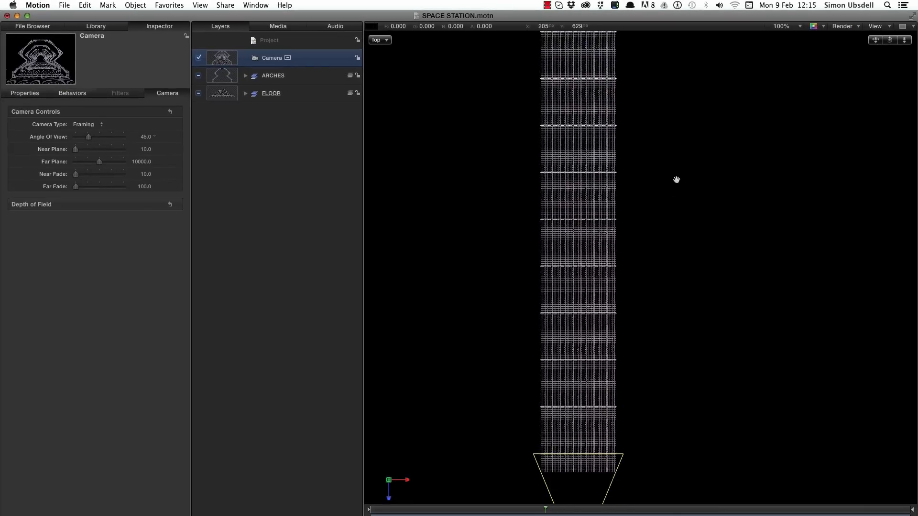
pyautogui.moveTo(674, 143); pyautogui.dragTo(645, 37)
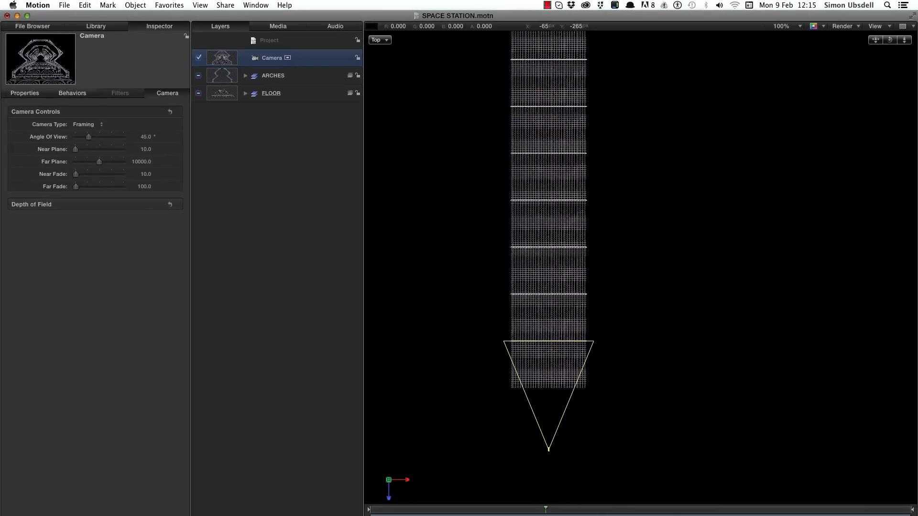
pyautogui.moveTo(725, 174); pyautogui.dragTo(759, 434)
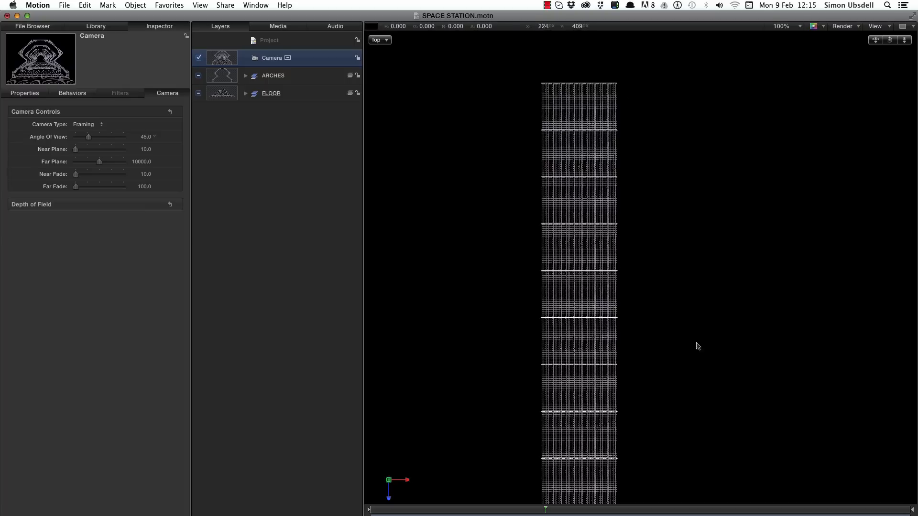
pyautogui.moveTo(693, 371); pyautogui.dragTo(720, 231)
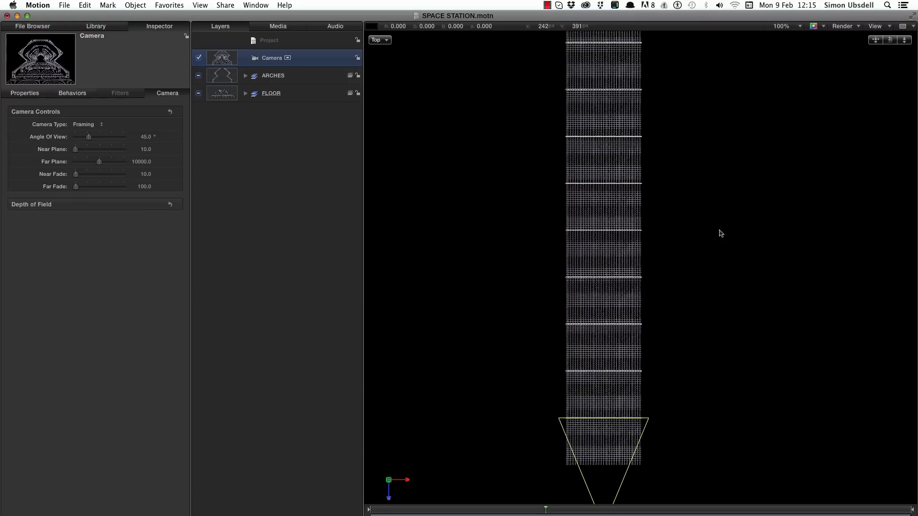
pyautogui.hotkey('ctrl', 'a')
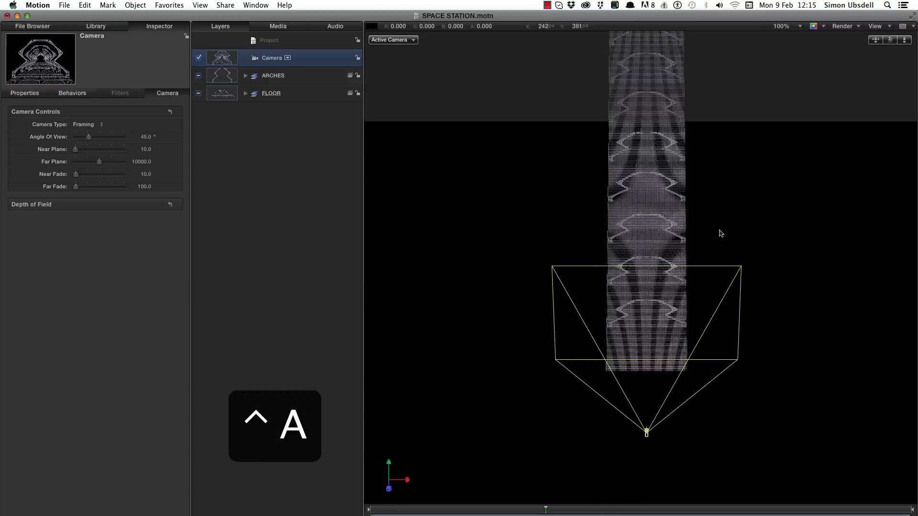
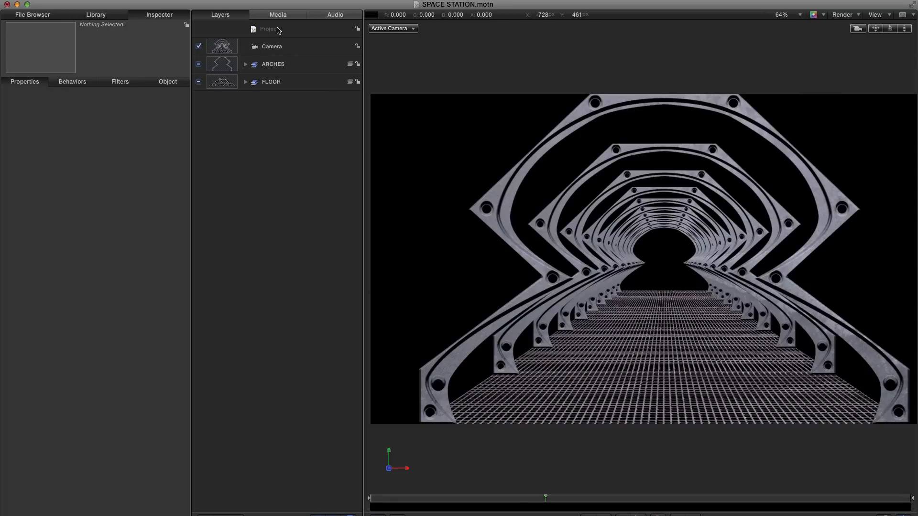
# Duplicate the FLOOR group and rename the copy LIGHTS
pyautogui.click(215, 84)
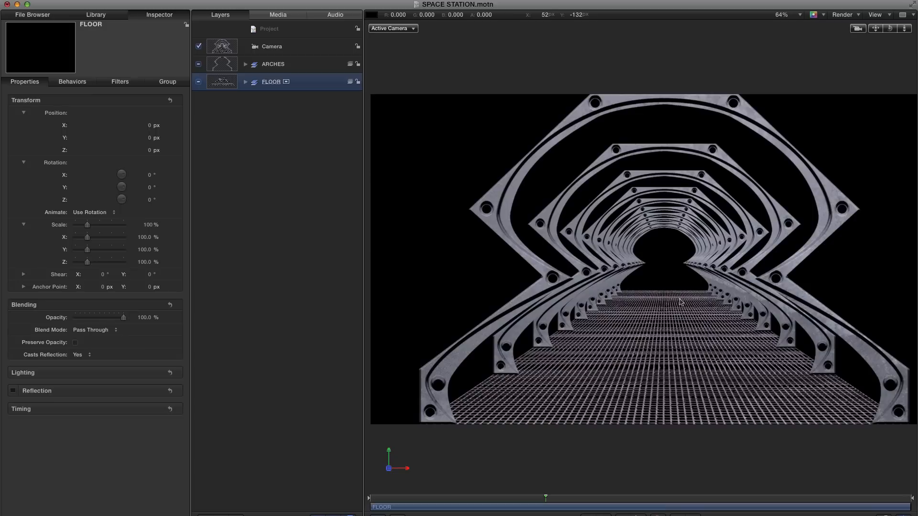
pyautogui.press('super+d')
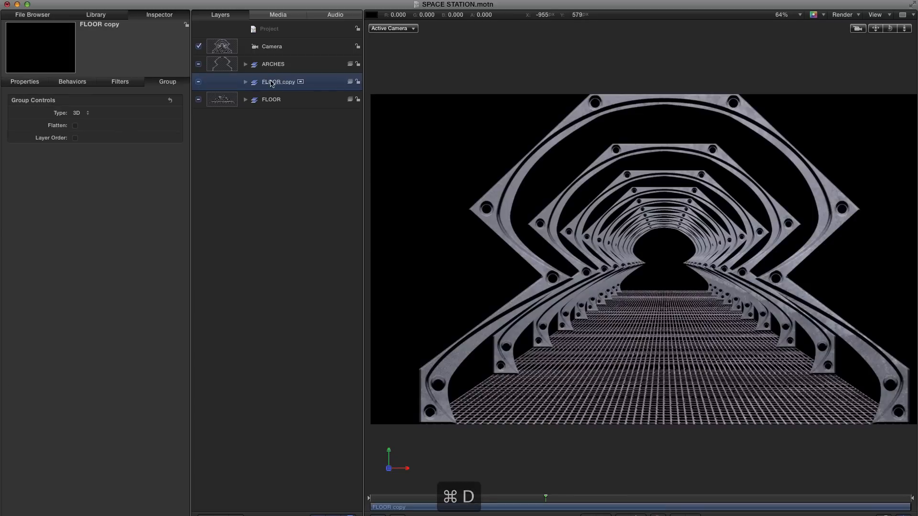
pyautogui.doubleClick(271, 81)
pyautogui.moveTo(320, 81); pyautogui.dragTo(234, 75)
pyautogui.write('LIG')
pyautogui.press('Return')
# Draw a white filled, outline-free vertical rectangle about 42 px wide and 303 px tall inside the LIGHTS group
pyautogui.click(245, 82)
pyautogui.click(222, 101)
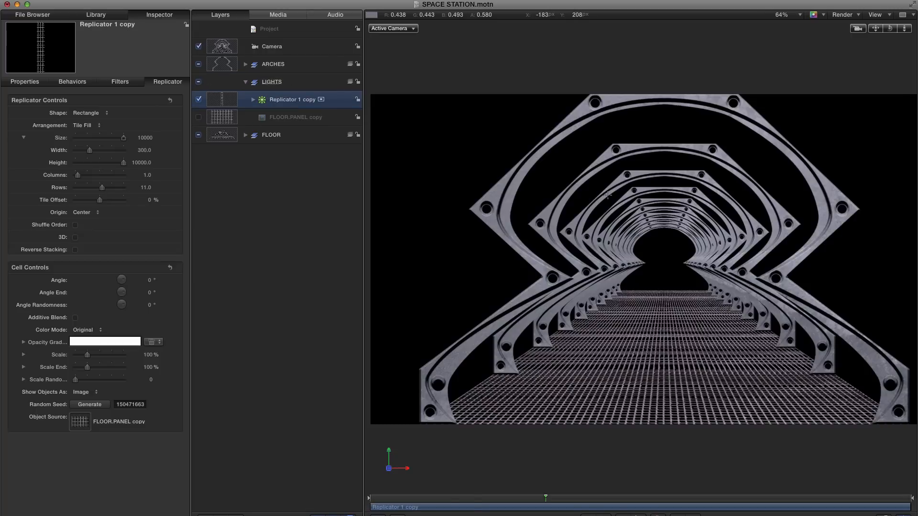
pyautogui.press('F7')
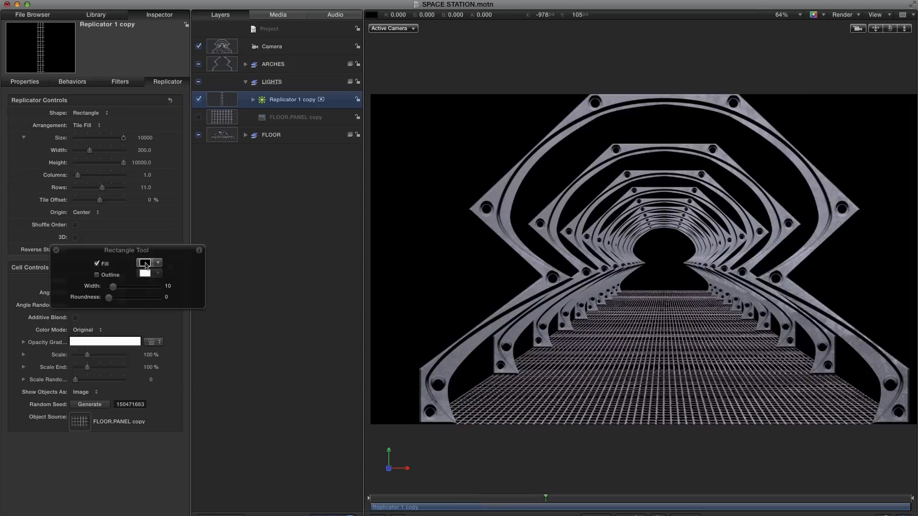
pyautogui.click(145, 264)
pyautogui.click(190, 493)
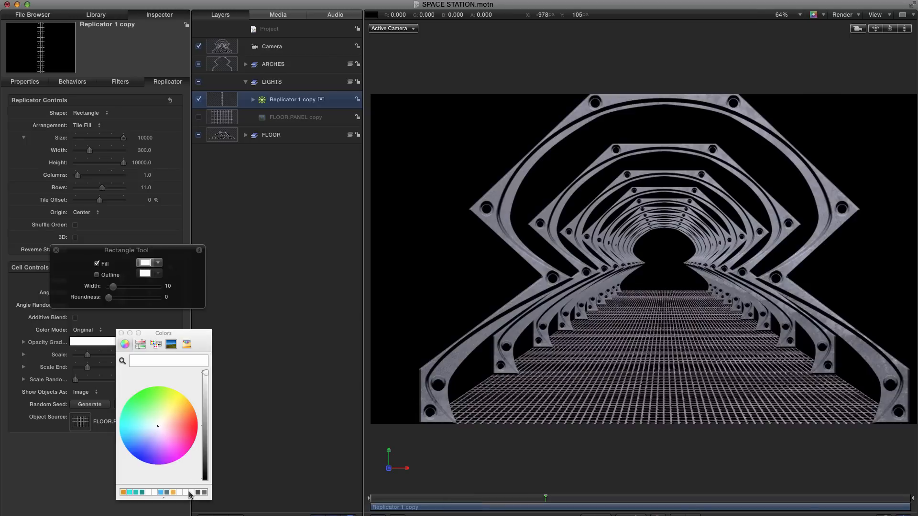
pyautogui.moveTo(643, 168)
pyautogui.mouseDown()
pyautogui.moveTo(662, 272)
pyautogui.moveTo(657, 262)
pyautogui.mouseUp()
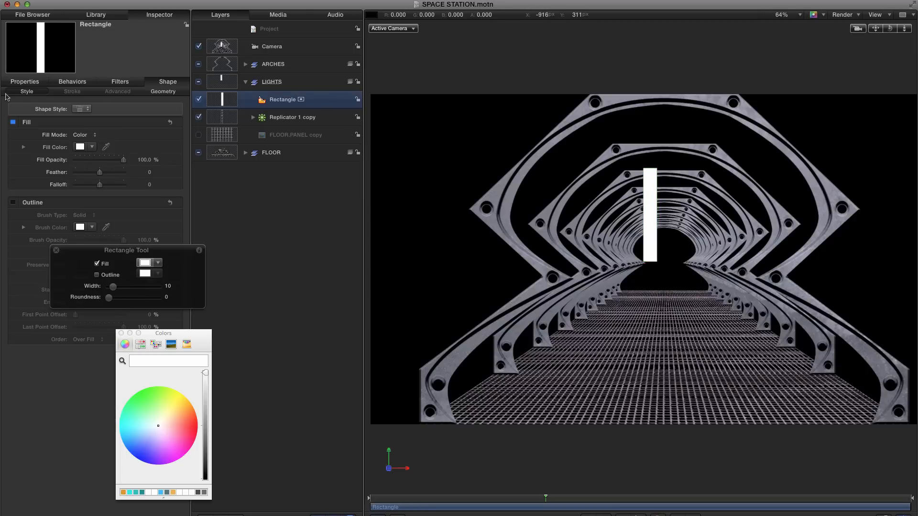
# Set the rectangle's four control points to X ±20 and Y ±150 to make it 40 by 300 px
pyautogui.click(163, 91)
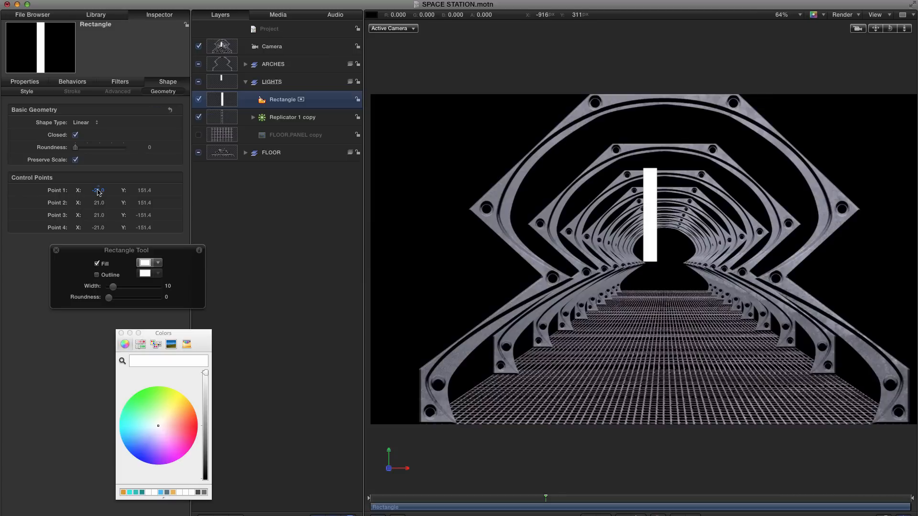
pyautogui.click(121, 334)
pyautogui.click(56, 250)
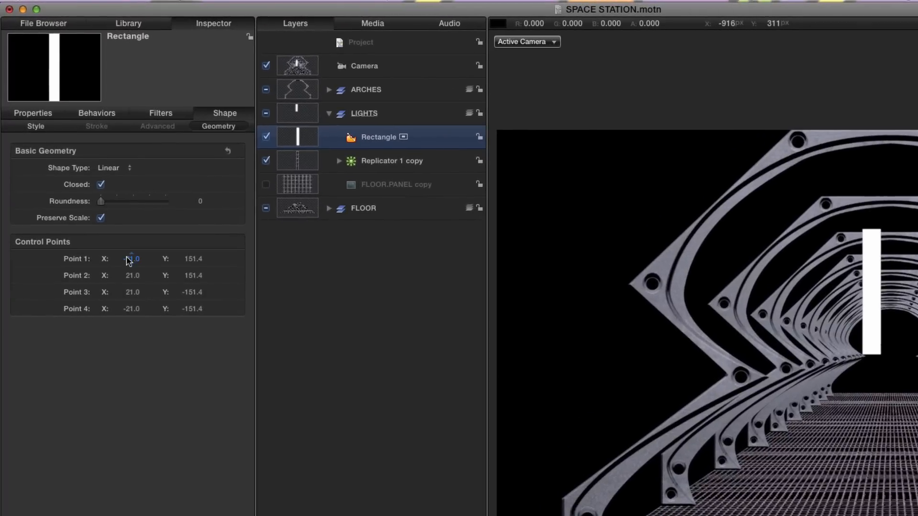
pyautogui.click(116, 233)
pyautogui.write('-20')
pyautogui.press('Tab')
pyautogui.write('150')
pyautogui.press('Tab')
pyautogui.write('20')
pyautogui.press('Tab')
pyautogui.write('150')
pyautogui.press('Tab')
pyautogui.write('20')
pyautogui.press('Tab')
pyautogui.write('-150')
pyautogui.press('Tab')
pyautogui.write('-20')
pyautogui.press('Tab')
pyautogui.write('-150')
pyautogui.press('Return')
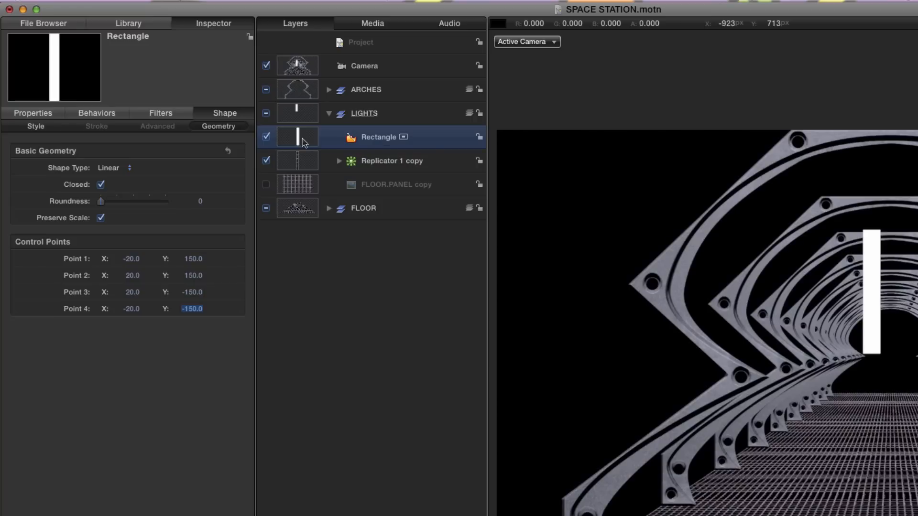
# Place the rectangle in a new group inside LIGHTS and reset its transform to center it
pyautogui.press('shift+super+n')
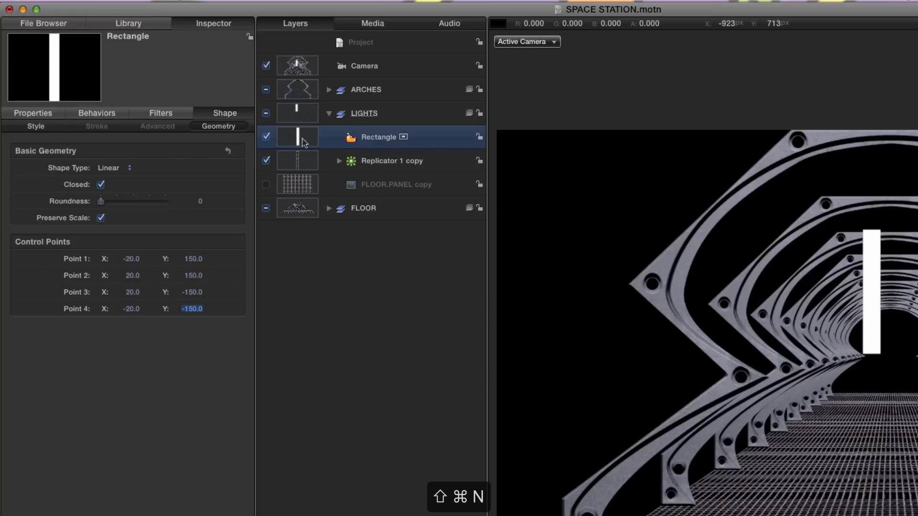
pyautogui.moveTo(294, 160); pyautogui.dragTo(378, 140)
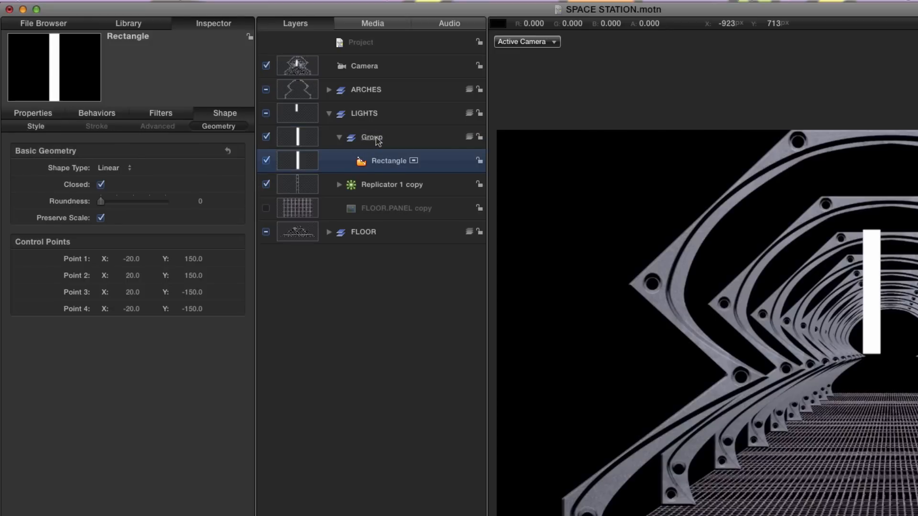
pyautogui.press('F1')
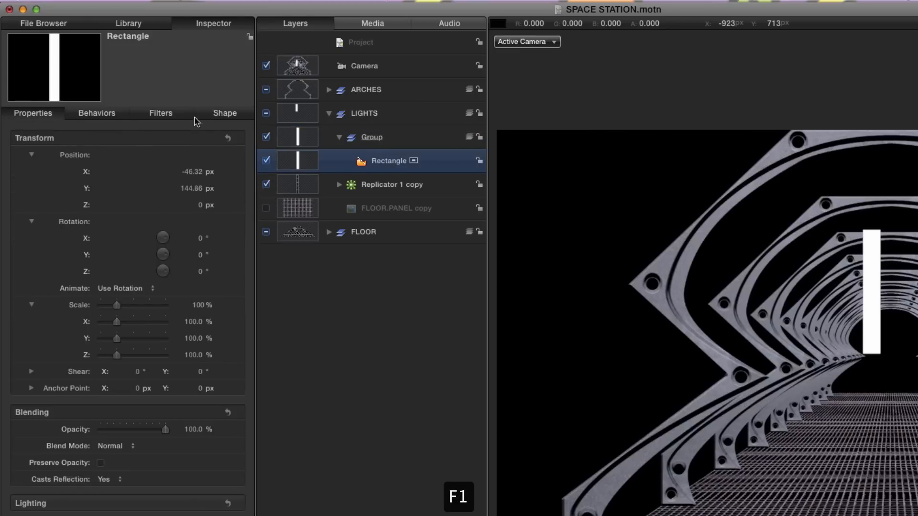
pyautogui.click(227, 138)
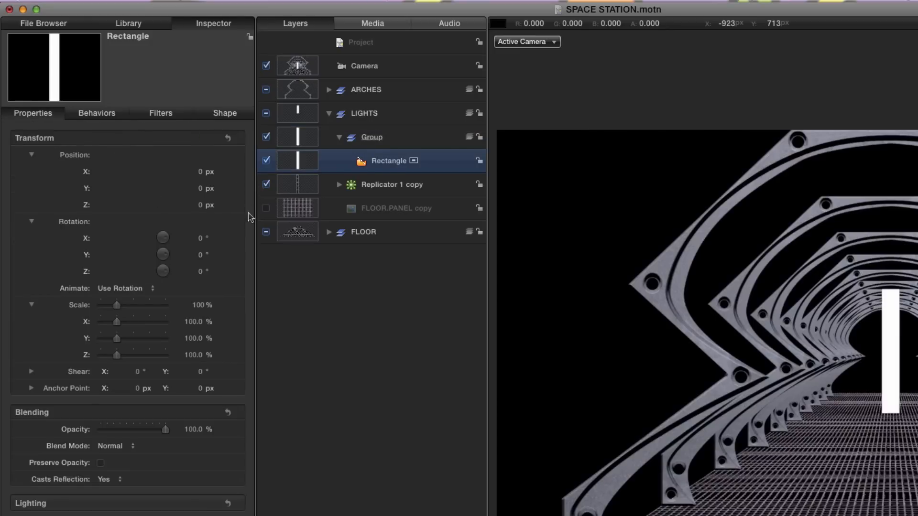
pyautogui.moveTo(226, 138)
# Duplicate the rectangle, give the copy a warm off-white fill and set its feather to 75
pyautogui.press('super+d')
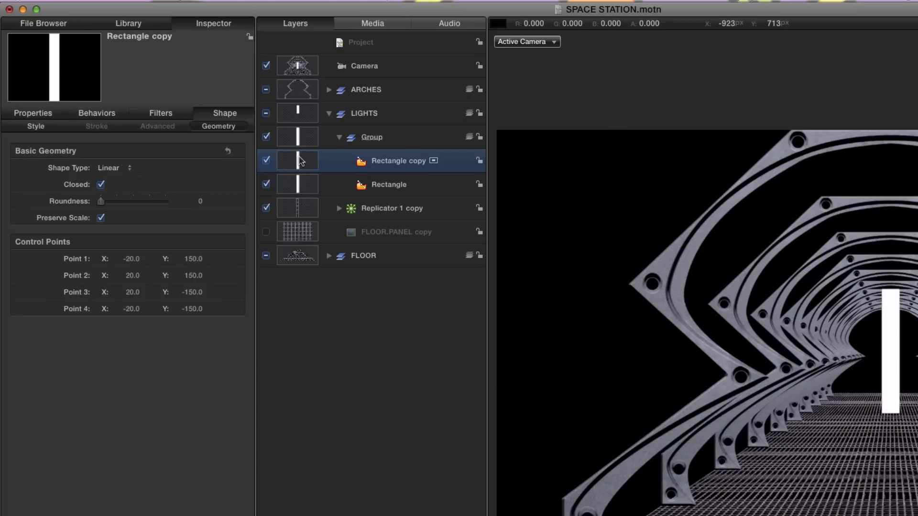
pyautogui.click(36, 127)
pyautogui.click(107, 201)
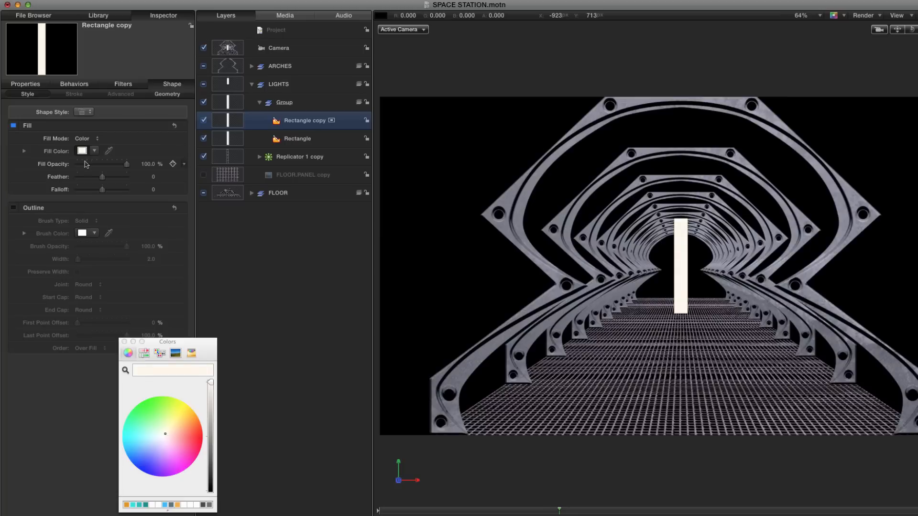
pyautogui.moveTo(104, 180); pyautogui.dragTo(120, 179)
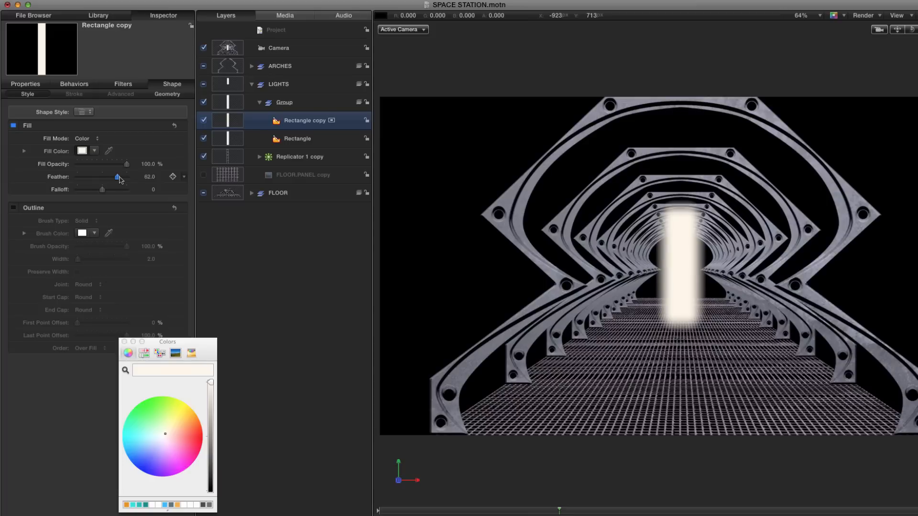
pyautogui.click(150, 177)
pyautogui.write('75')
pyautogui.press('Return')
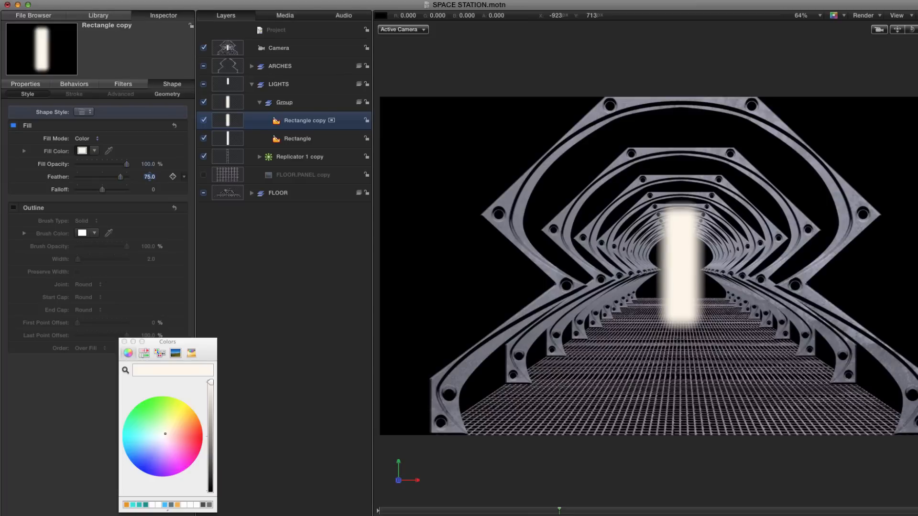
# Set the feathered copy's blend mode to Screen and darken its fill color to a light warm grey
pyautogui.press('F1')
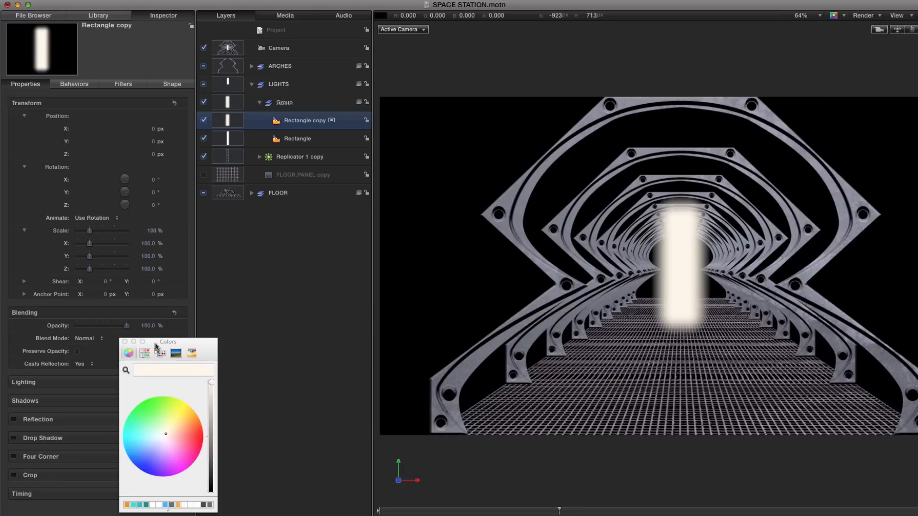
pyautogui.moveTo(163, 342); pyautogui.dragTo(301, 256)
pyautogui.click(83, 338)
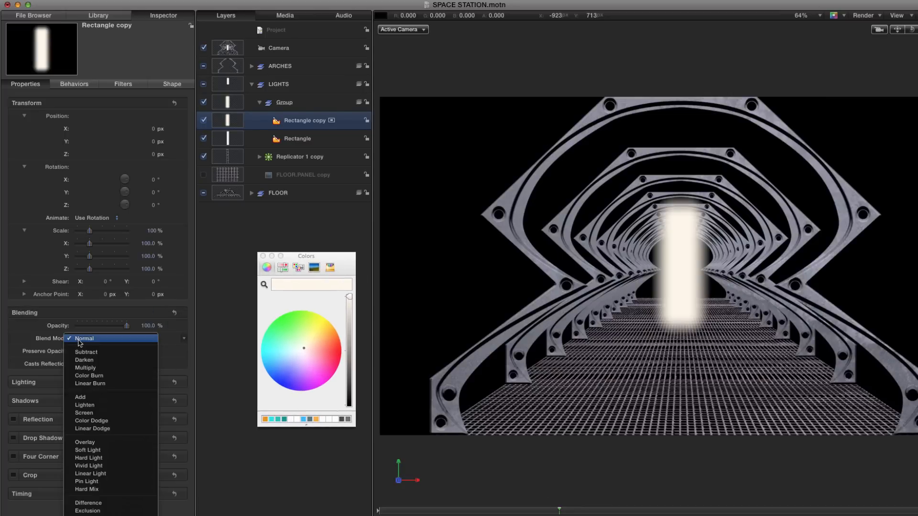
pyautogui.click(86, 409)
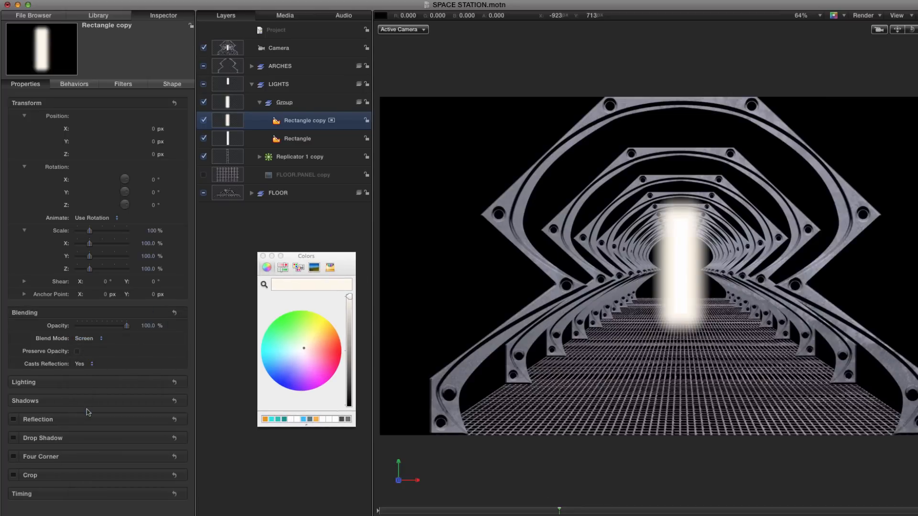
pyautogui.click(173, 85)
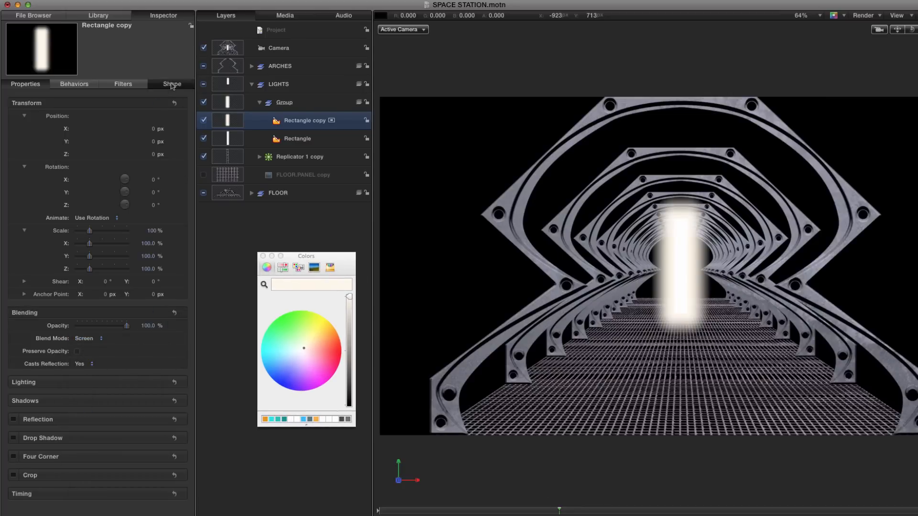
pyautogui.moveTo(348, 301); pyautogui.dragTo(350, 320)
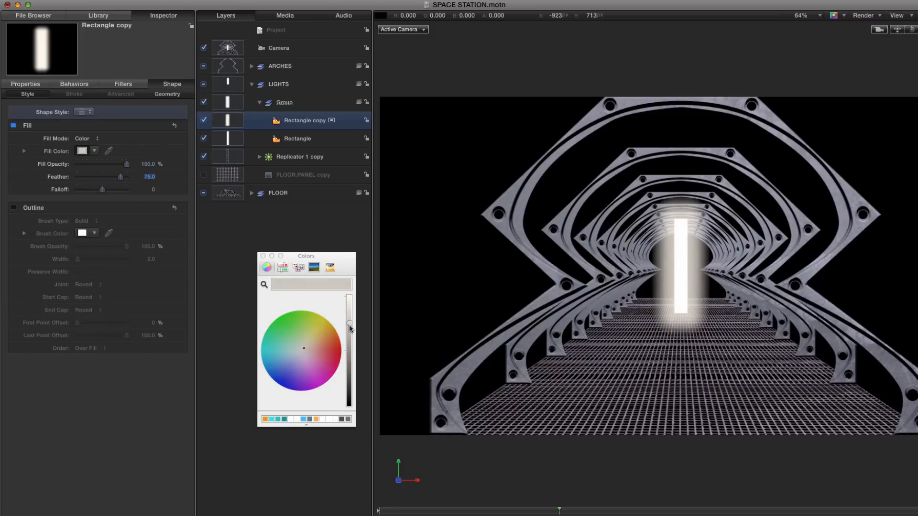
pyautogui.moveTo(350, 327); pyautogui.dragTo(350, 331)
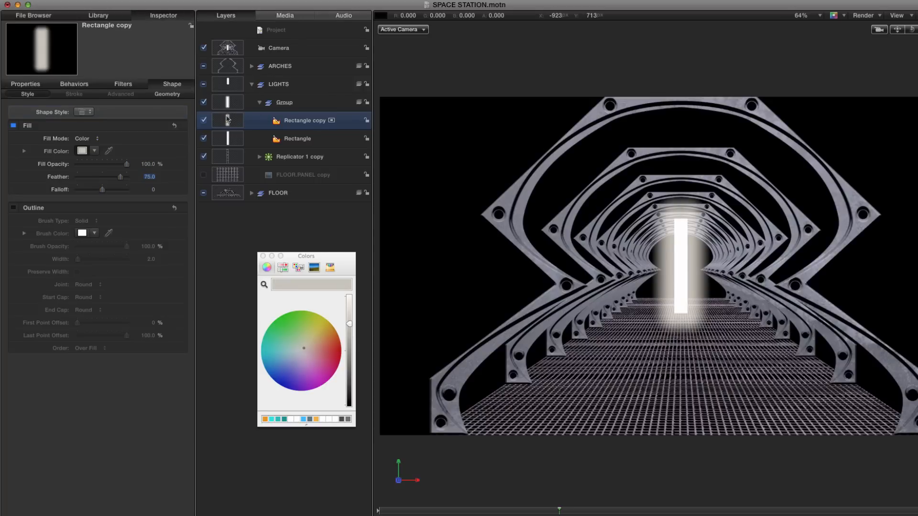
# Duplicate the feathered rectangle copy, set the new copy's feather to 150 and darken its fill color to a medium warm grey
pyautogui.press('super+d')
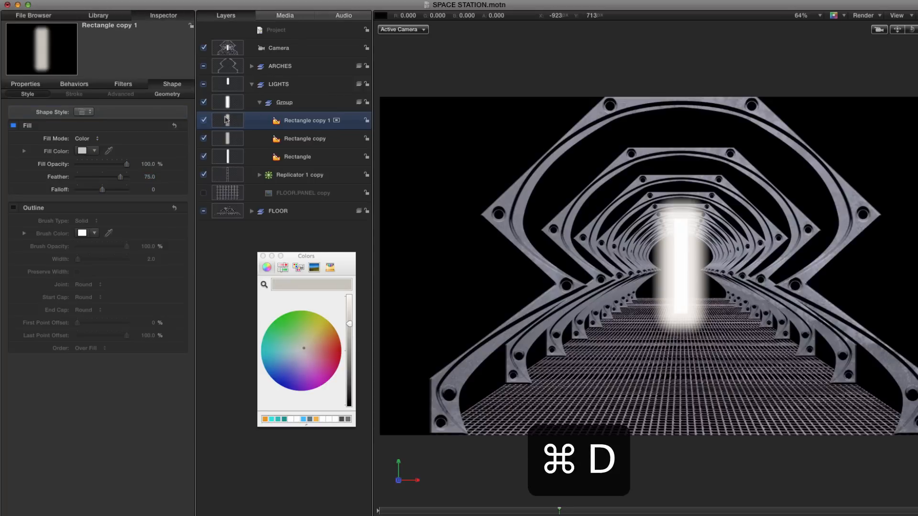
pyautogui.click(148, 176)
pyautogui.write('150')
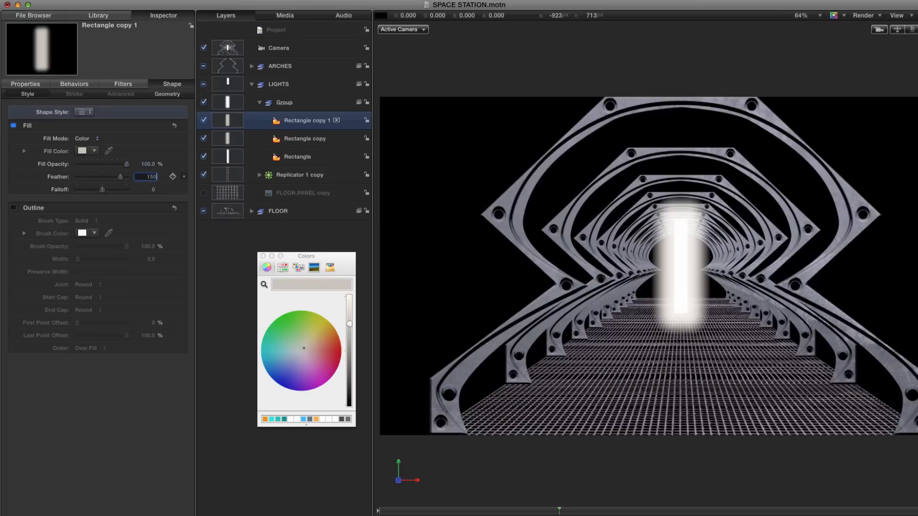
pyautogui.press('Return')
pyautogui.click(83, 150)
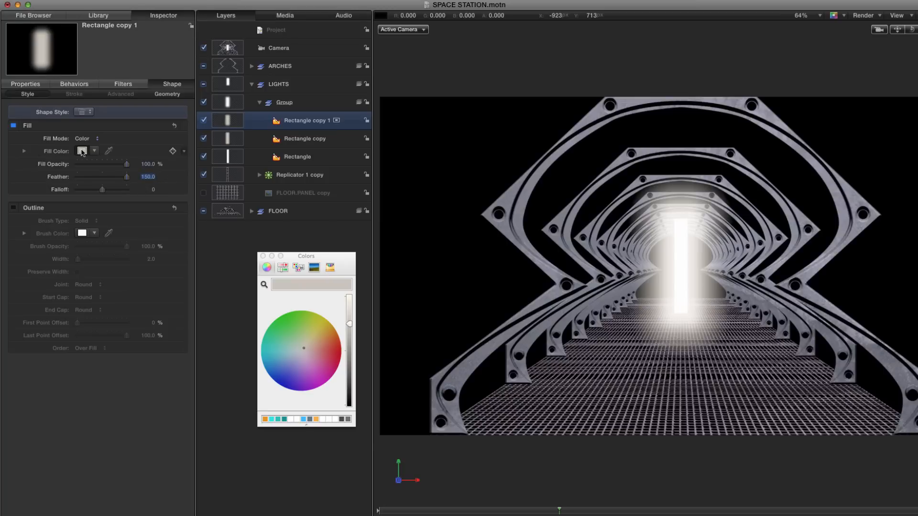
pyautogui.moveTo(349, 325); pyautogui.dragTo(349, 362)
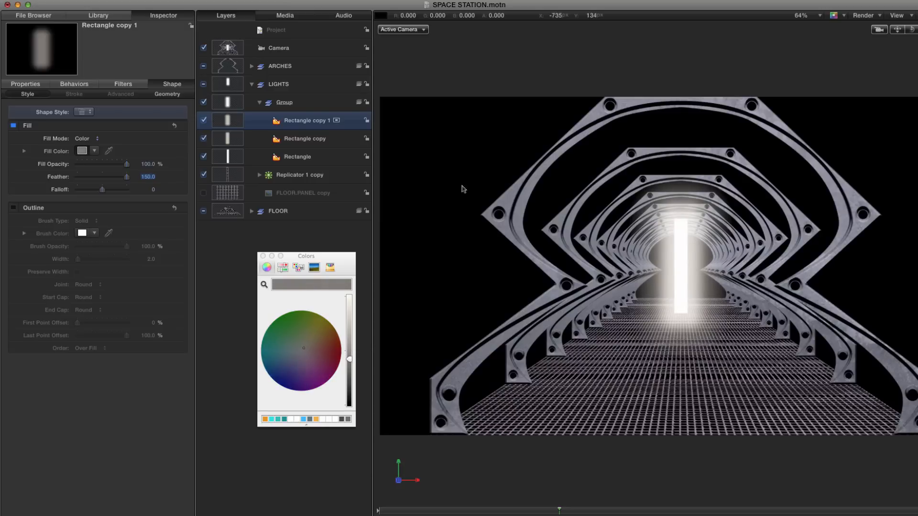
# Replace the object source of the cell in Replicator 1 copy with the group holding the glowing rectangles
pyautogui.click(230, 103)
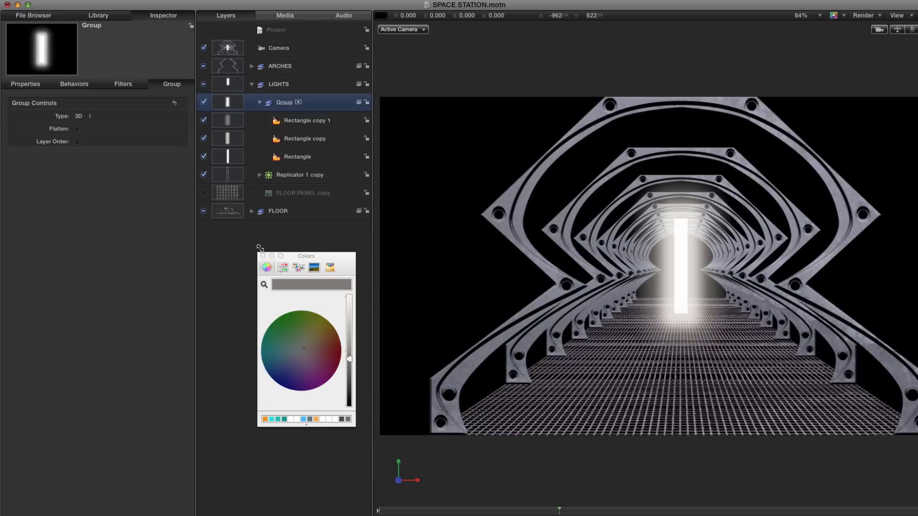
pyautogui.click(260, 175)
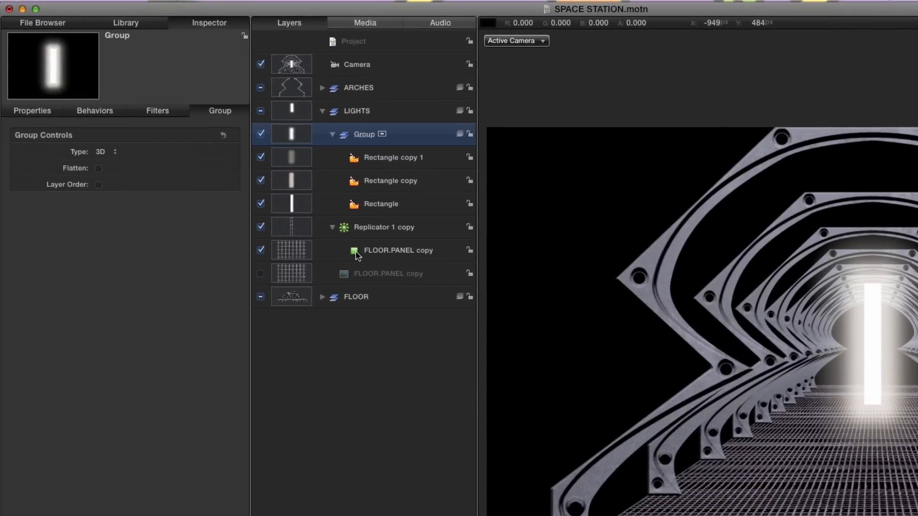
pyautogui.click(292, 253)
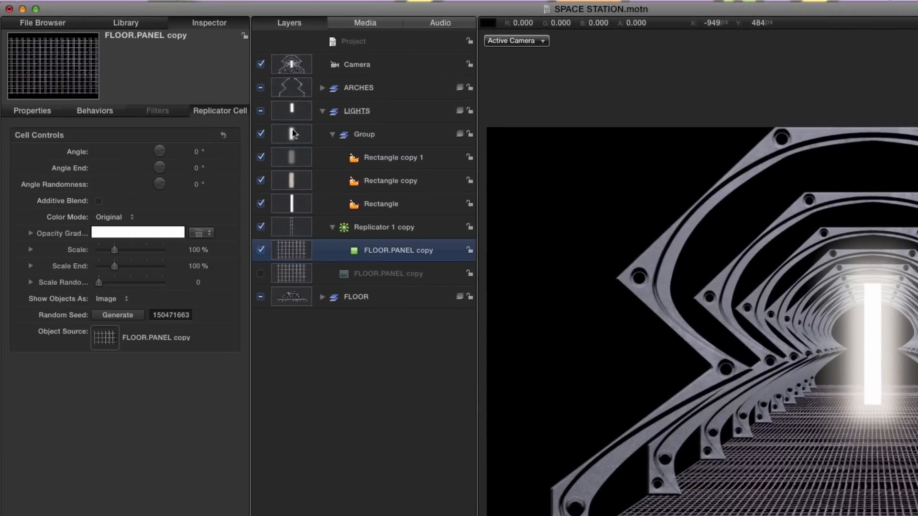
pyautogui.moveTo(288, 128); pyautogui.dragTo(101, 341)
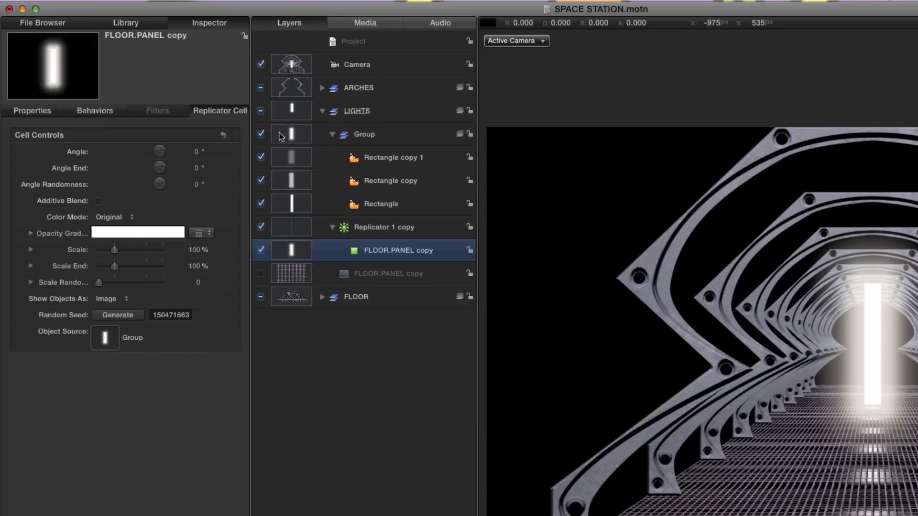
# Rename the rectangle group as LIGHT PANNEL, then collapse it and turn off its visibility
pyautogui.doubleClick(364, 134)
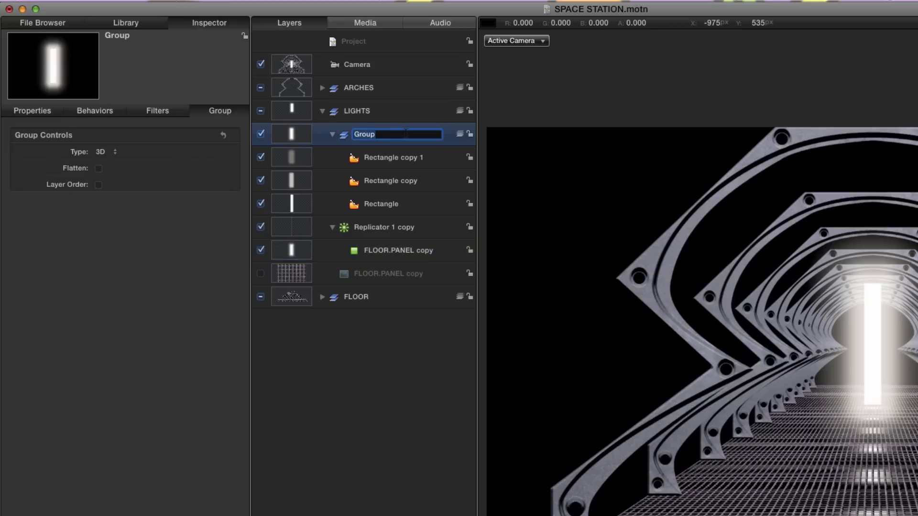
pyautogui.write('LIGHT PANN')
pyautogui.press('Return')
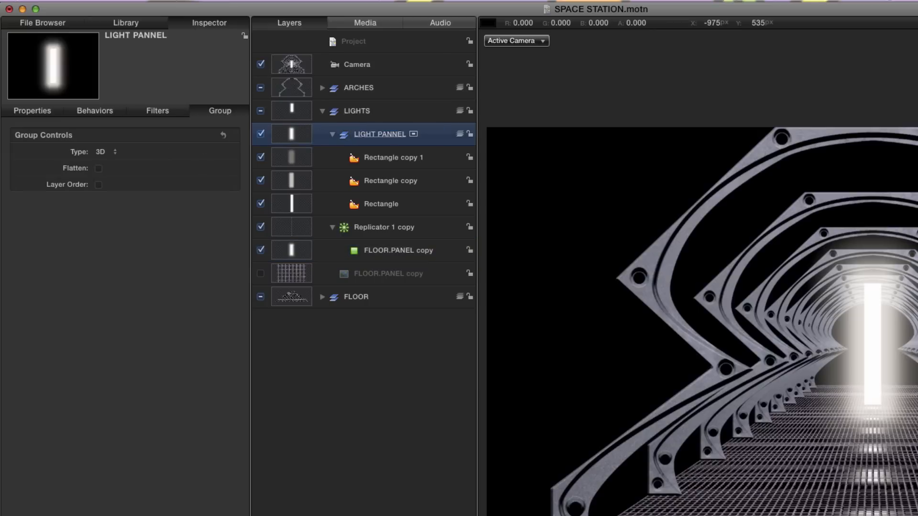
pyautogui.click(332, 135)
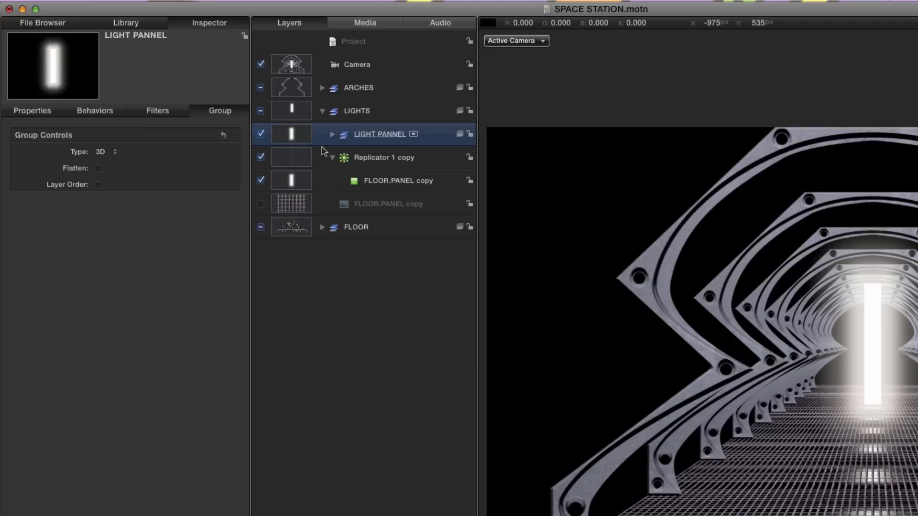
pyautogui.click(261, 134)
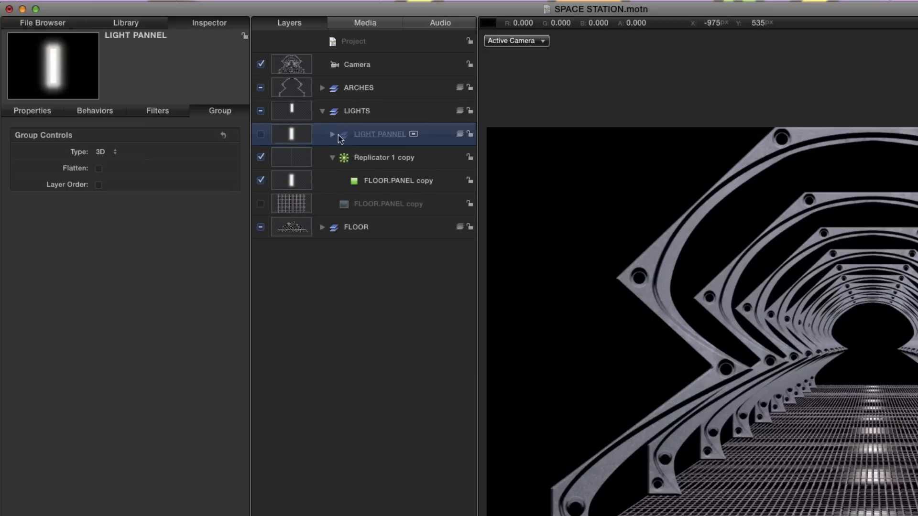
# Rename the Replicator 1 copy layer as LEFT LIGHTS
pyautogui.click(288, 157)
pyautogui.press('Return')
pyautogui.write('LEFT')
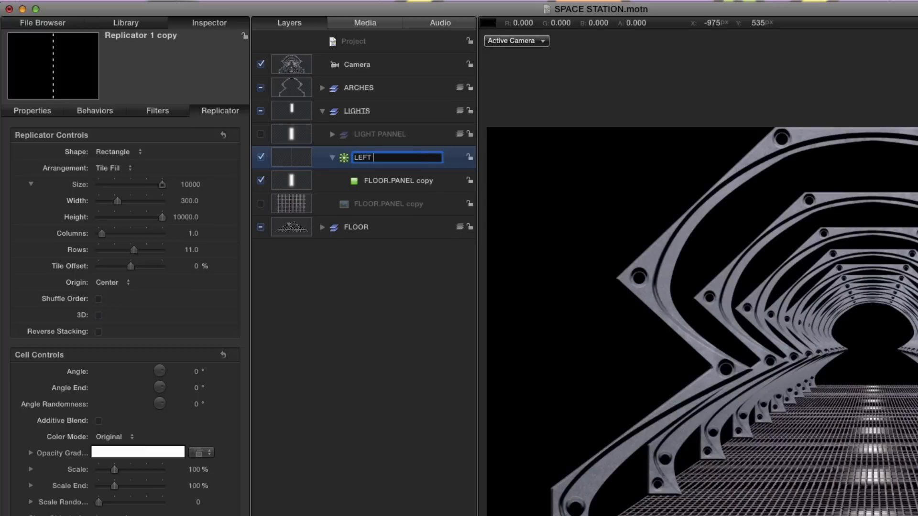
pyautogui.write(' LIGHTS')
pyautogui.press('Return')
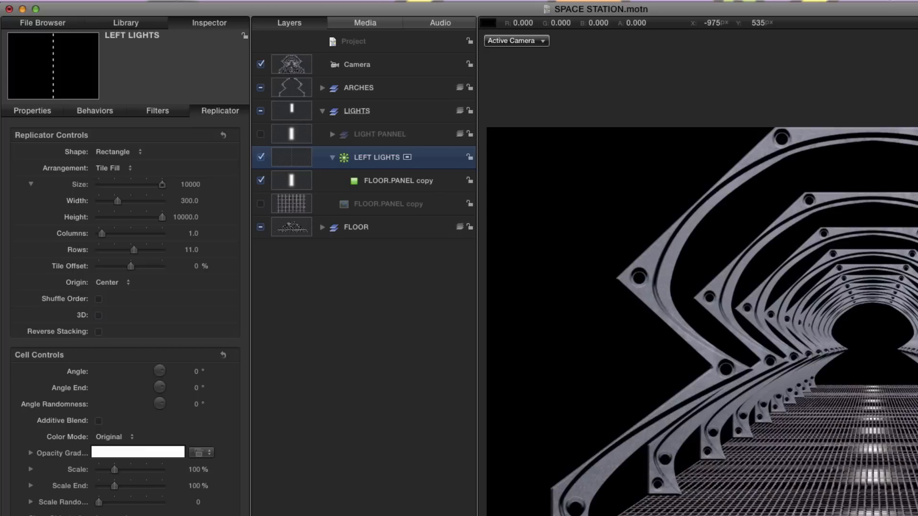
# Set the LEFT LIGHTS replicator's rotation to X 0°, Y 90° and Z 90°
pyautogui.press('F1')
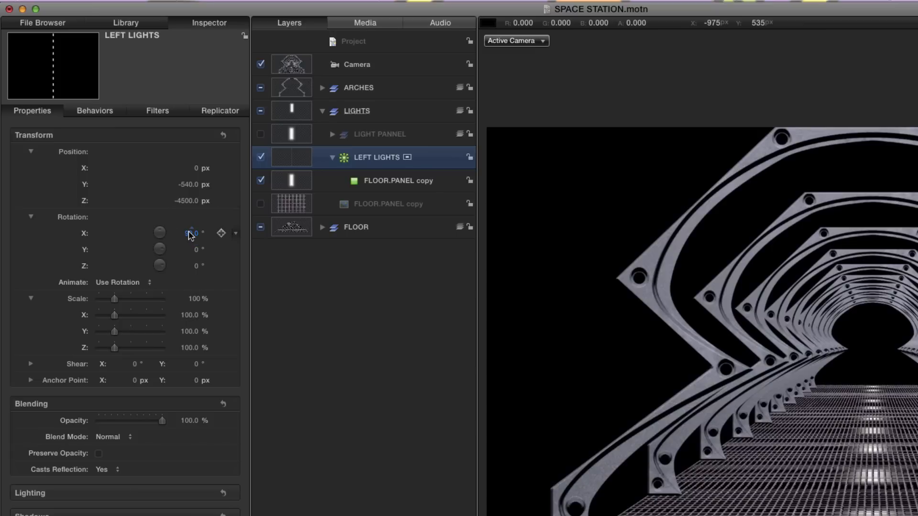
pyautogui.click(188, 234)
pyautogui.write('0')
pyautogui.press('Return')
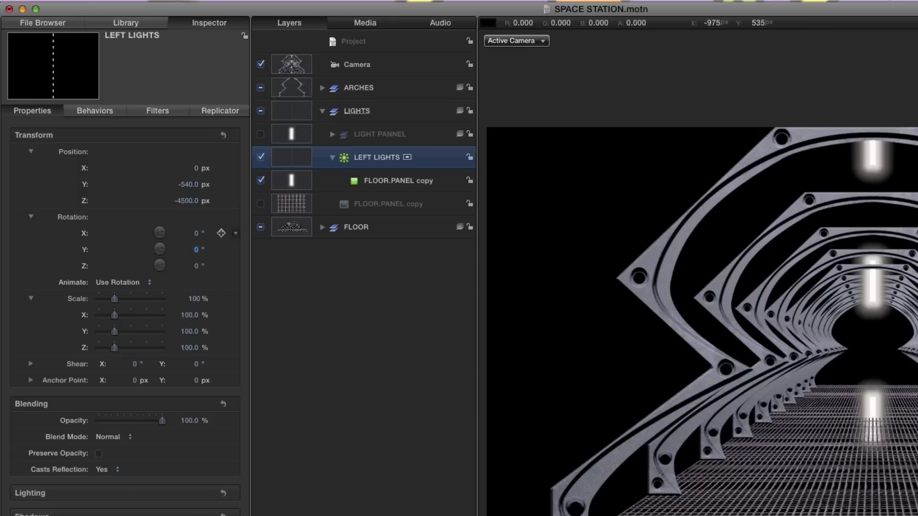
pyautogui.write('90')
pyautogui.press('Tab')
pyautogui.write('90')
pyautogui.press('Return')
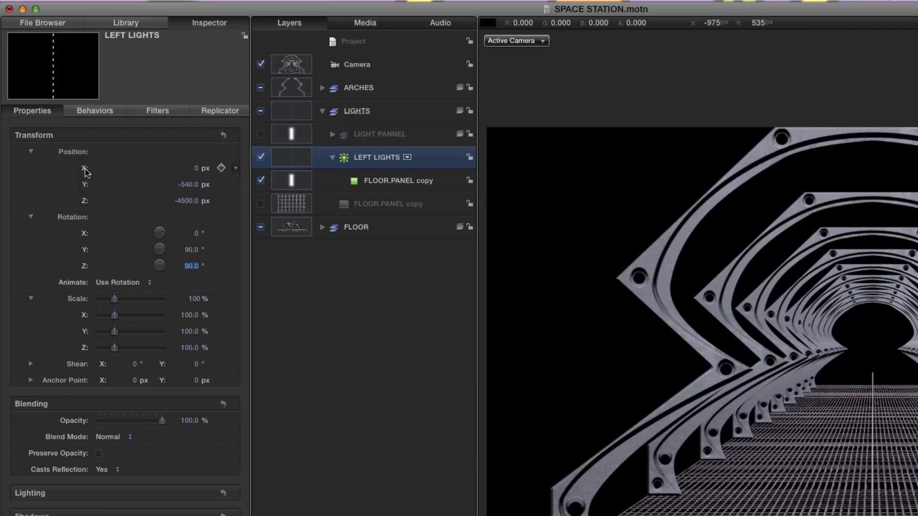
# Set the LEFT LIGHTS replicator's position to X -800 px and Y -450 px
pyautogui.click(197, 169)
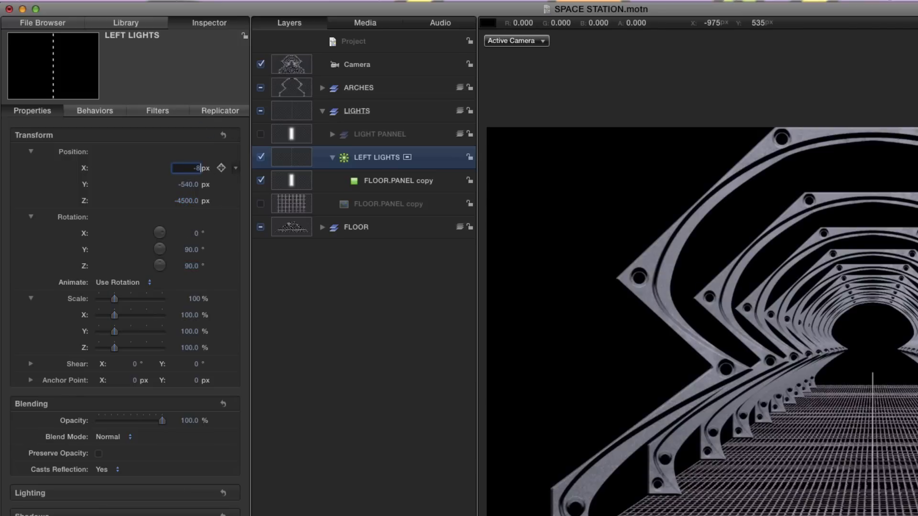
pyautogui.press('Tab')
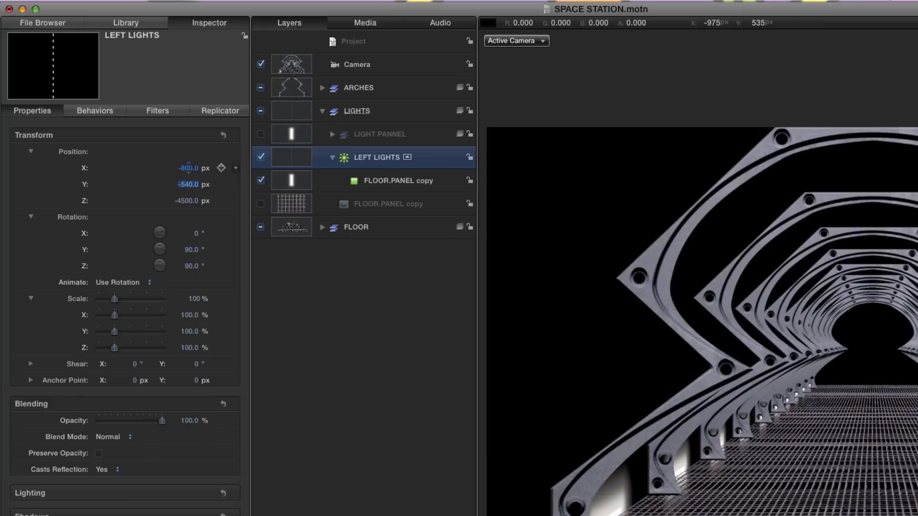
pyautogui.write('-450')
pyautogui.press('Return')
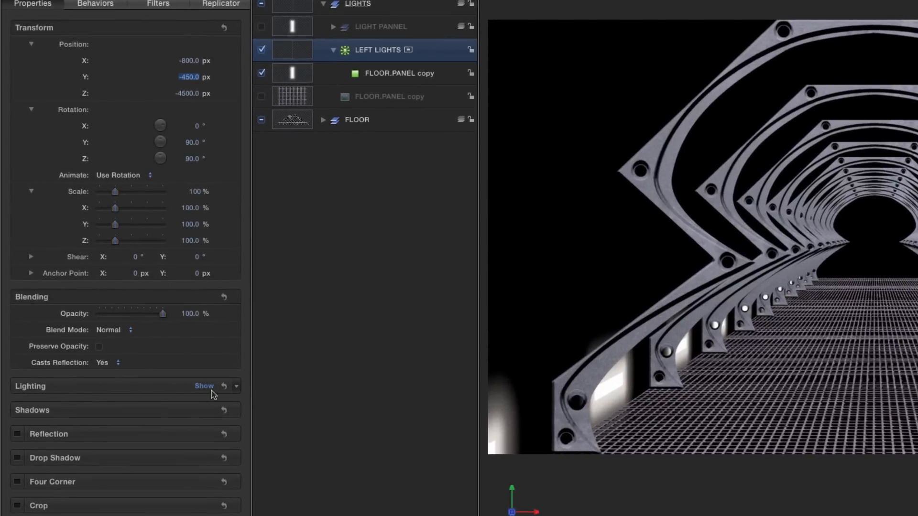
# Set shading to Off for LEFT LIGHTS and disable both Cast Shadows and Receive Shadows
pyautogui.click(203, 386)
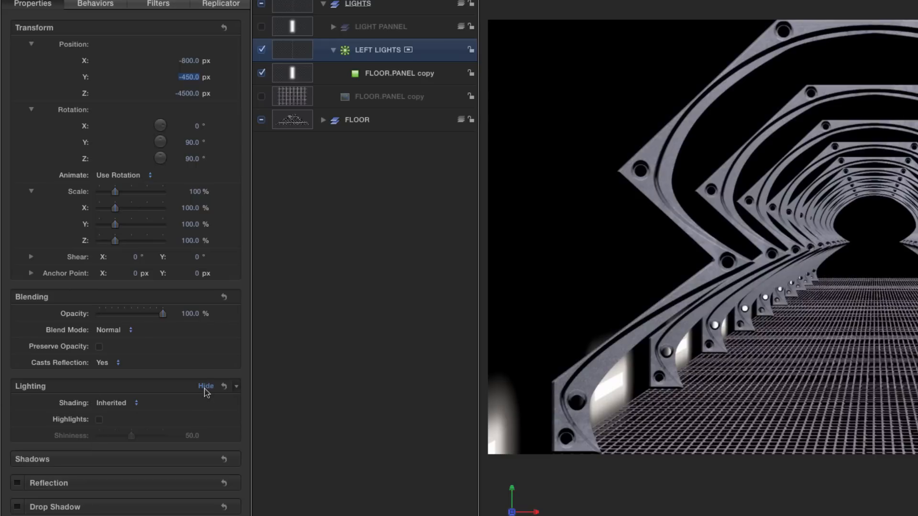
pyautogui.click(114, 404)
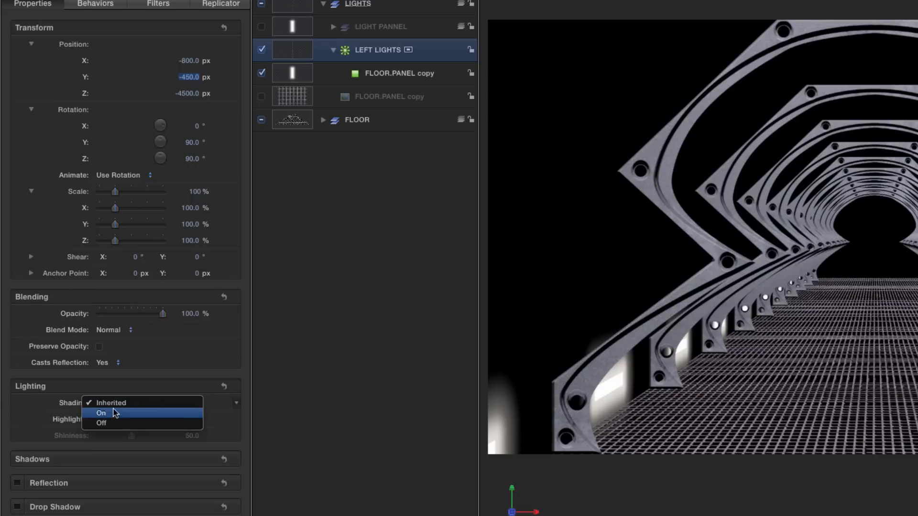
pyautogui.click(115, 424)
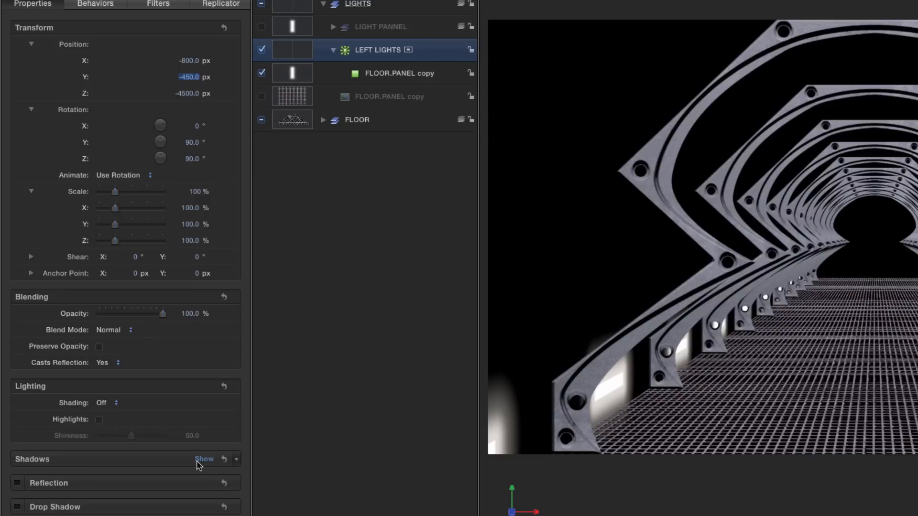
pyautogui.click(204, 448)
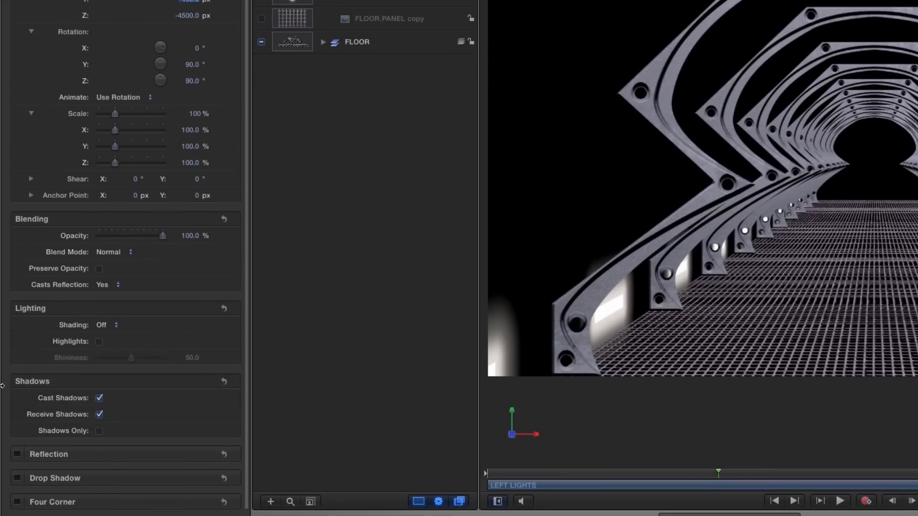
pyautogui.click(100, 398)
pyautogui.click(100, 414)
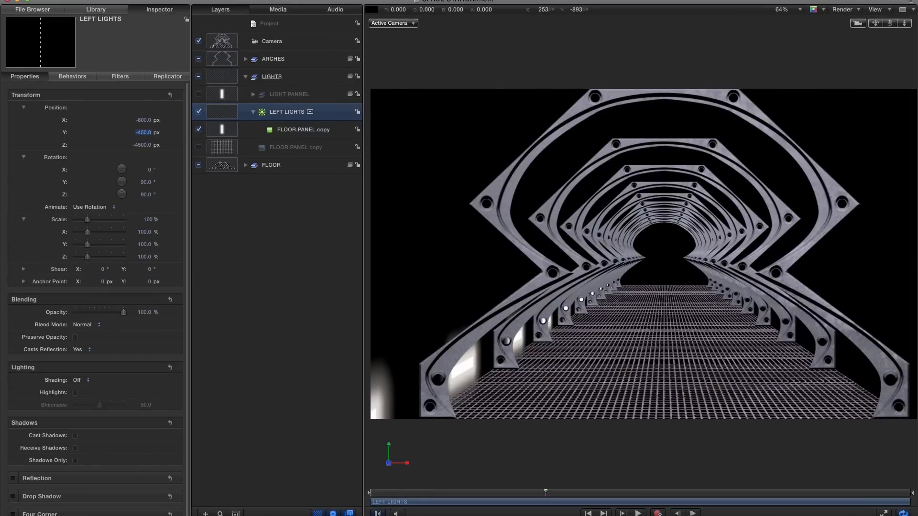
# Add a new point light to the project
pyautogui.press('shift+super+l')
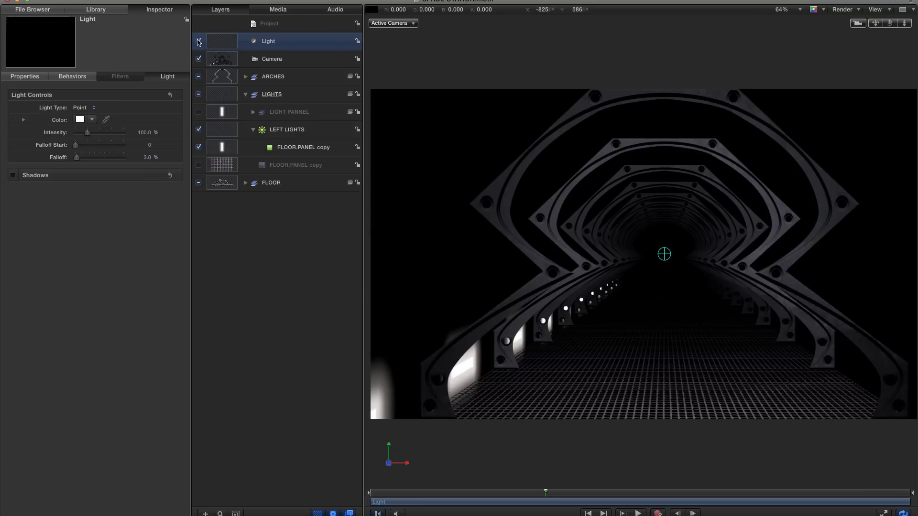
# Duplicate the LEFT LIGHTS replicator and rename the copy as RIGHT LIGHTS
pyautogui.click(217, 130)
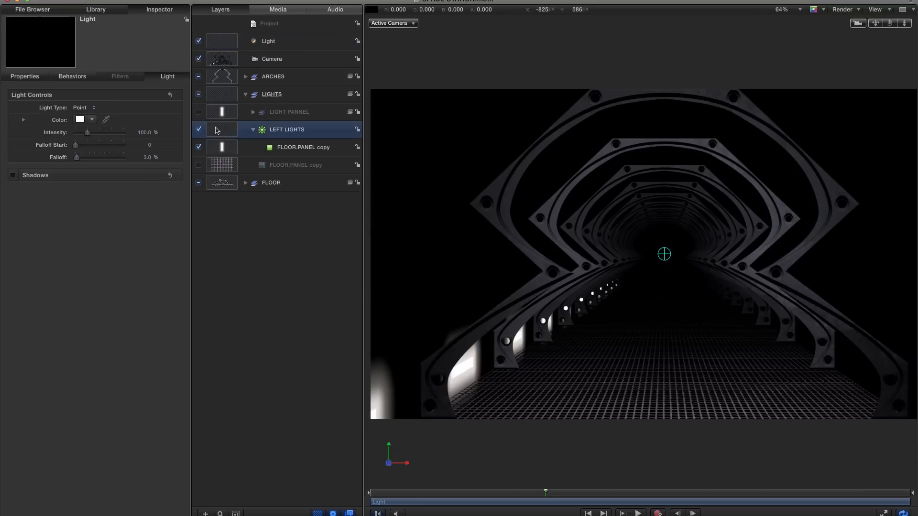
pyautogui.press('super+d')
pyautogui.doubleClick(280, 130)
pyautogui.press('BackSpace')
pyautogui.press('BackSpace')
pyautogui.press('BackSpace')
pyautogui.press('BackSpace')
pyautogui.write('RIGHT LIGHTS')
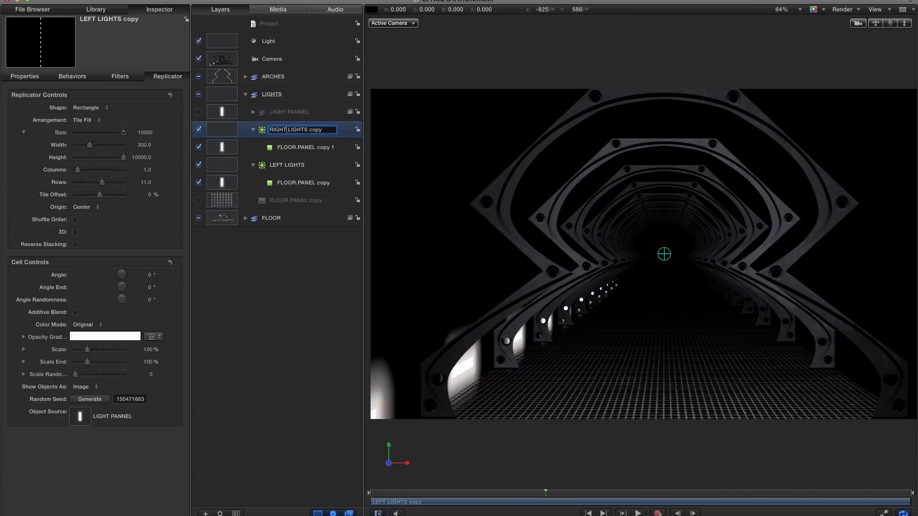
pyautogui.press('Return')
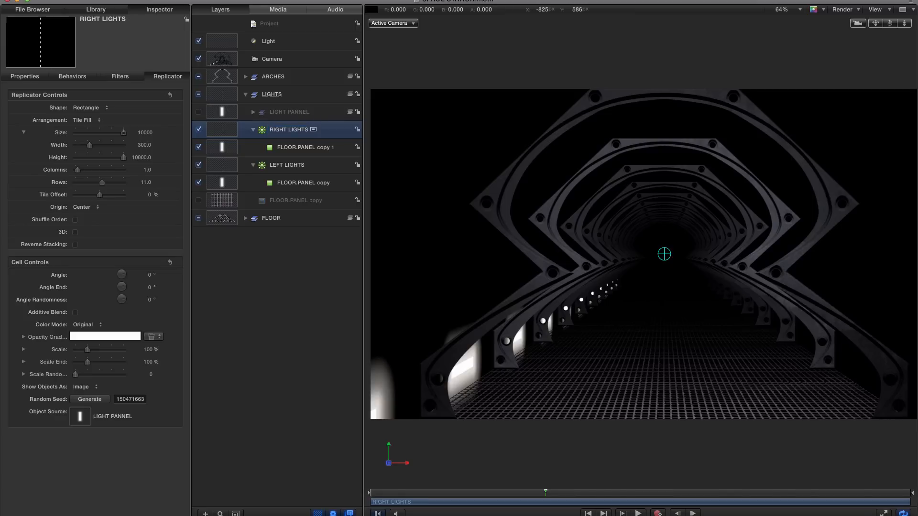
# Set the RIGHT LIGHTS replicator's X position to 800 px
pyautogui.click(25, 76)
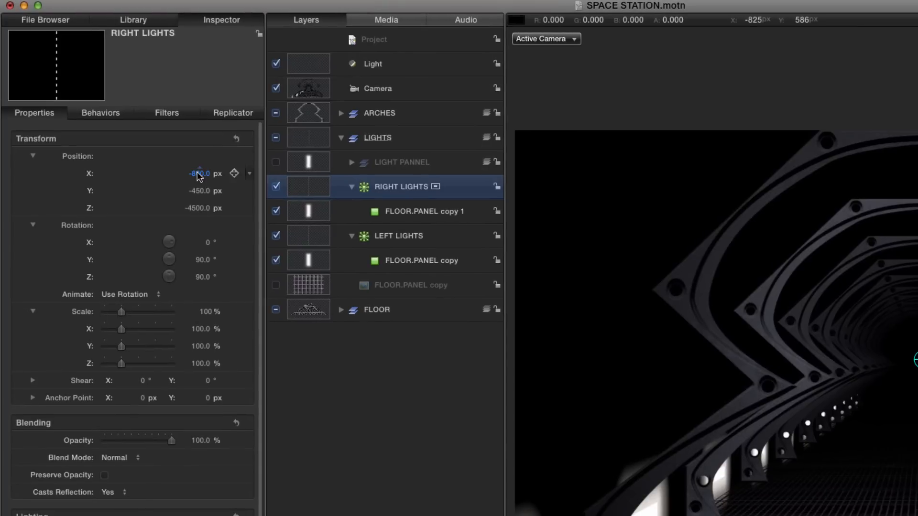
pyautogui.click(198, 175)
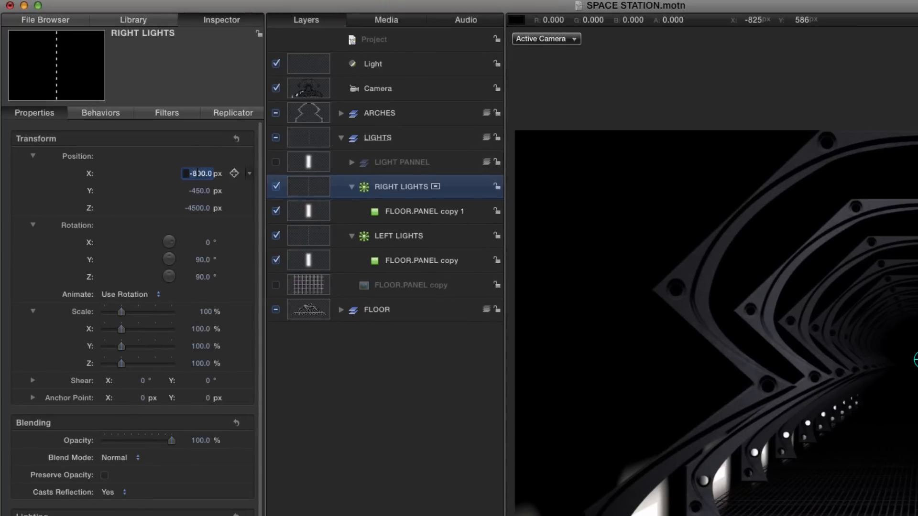
pyautogui.write('8')
pyautogui.press('Return')
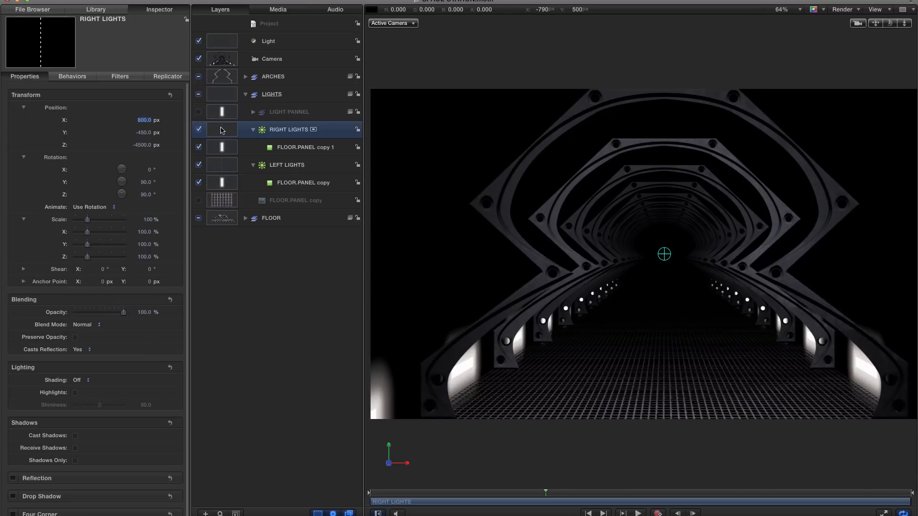
# Duplicate the RIGHT LIGHTS replicator and rename the copy as CEILING LIGHTS
pyautogui.press('super+d')
pyautogui.doubleClick(276, 130)
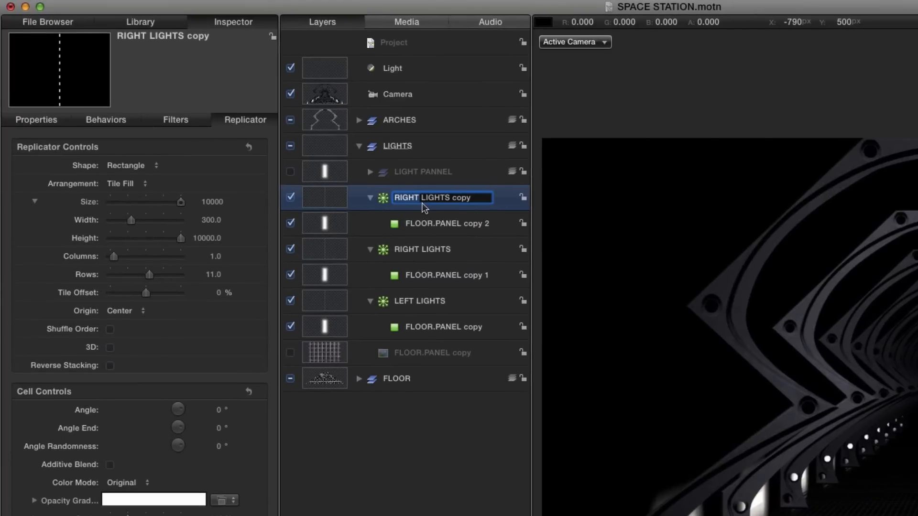
pyautogui.write('CEILING')
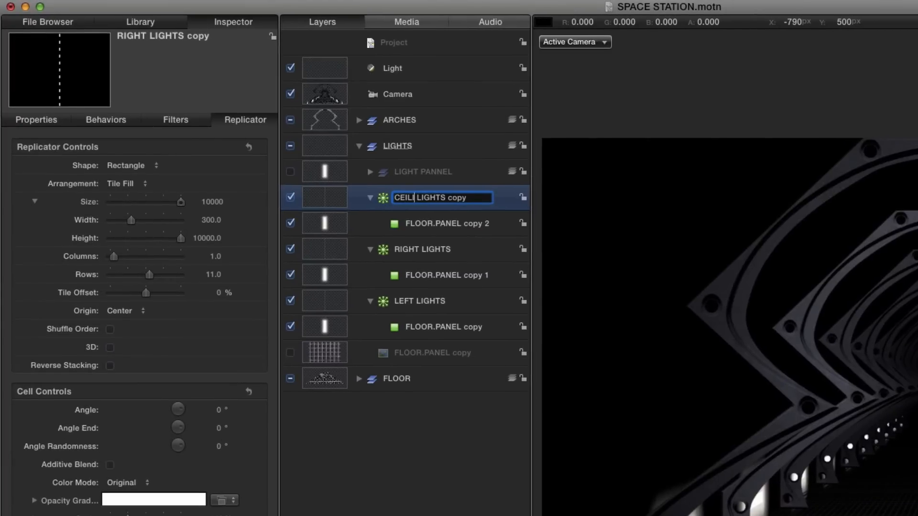
pyautogui.press('Delete')
pyautogui.press('Delete')
pyautogui.press('Delete')
pyautogui.press('Delete')
pyautogui.press('Delete')
pyautogui.press('Return')
# Set the CEILING LIGHTS replicator's X rotation to 90°
pyautogui.click(36, 119)
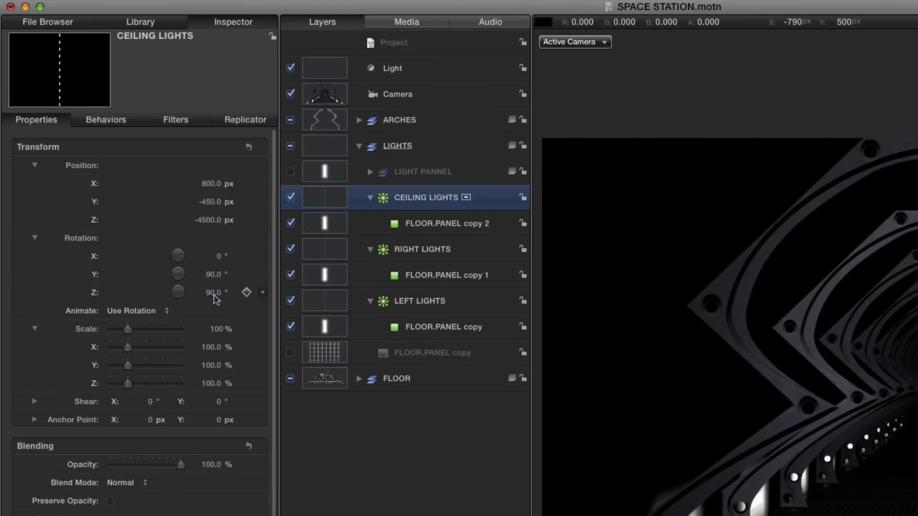
pyautogui.click(220, 257)
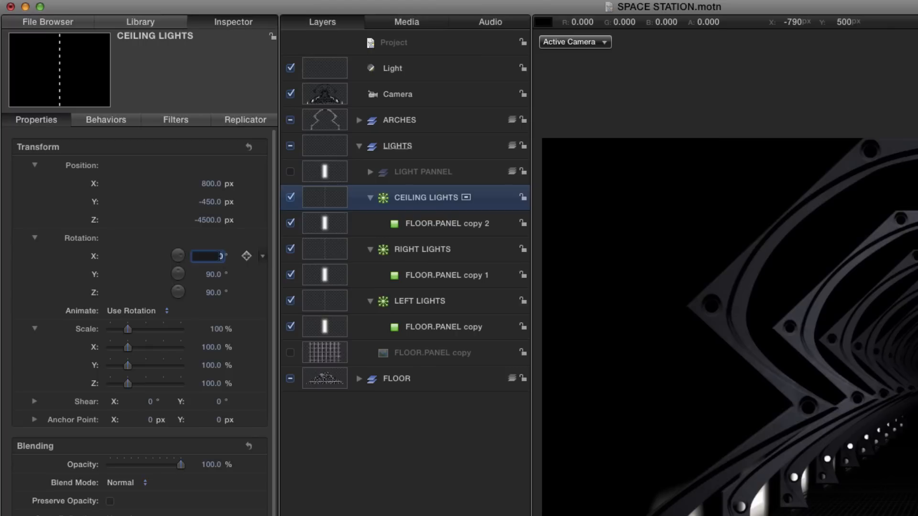
pyautogui.press('Return')
# Position the CEILING LIGHTS replicator at X 0 px and Y 539 px
pyautogui.click(213, 184)
pyautogui.write('0')
pyautogui.press('Tab')
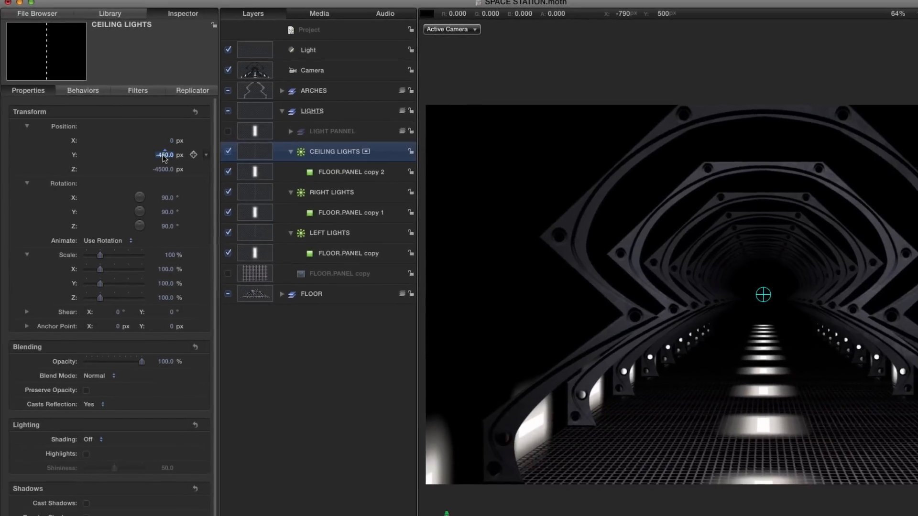
pyautogui.write('539')
pyautogui.press('Return')
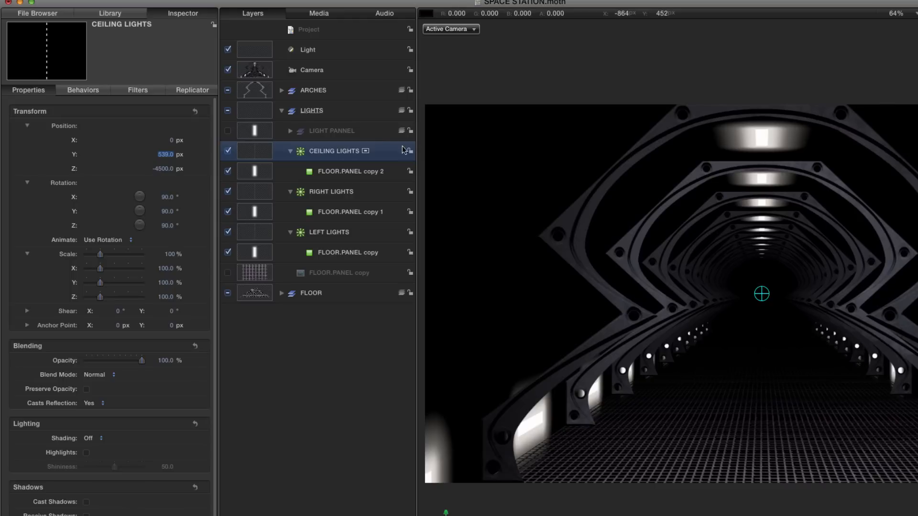
# Expand the LIGHT PANNEL group and reduce the opacity of Rectangle copy to 75%, then 50%
pyautogui.click(290, 130)
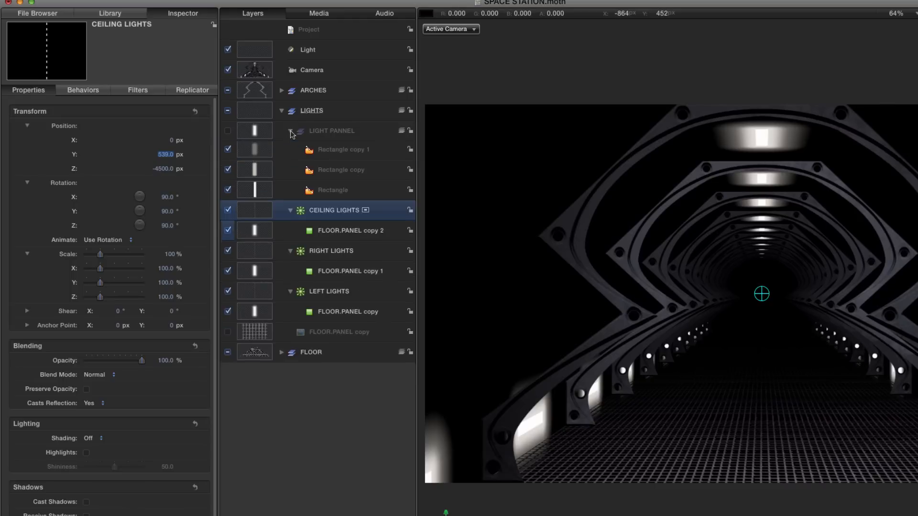
pyautogui.click(254, 151)
pyautogui.click(255, 170)
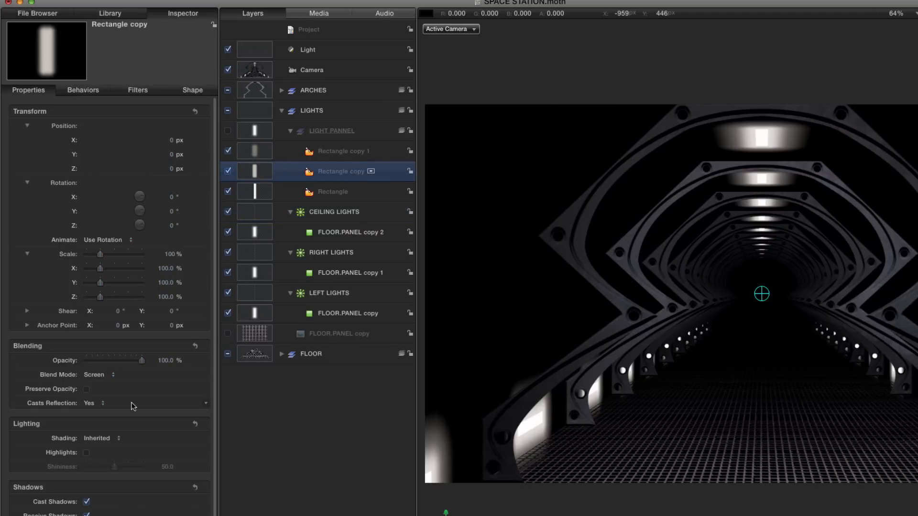
pyautogui.click(166, 360)
pyautogui.write('75')
pyautogui.press('Return')
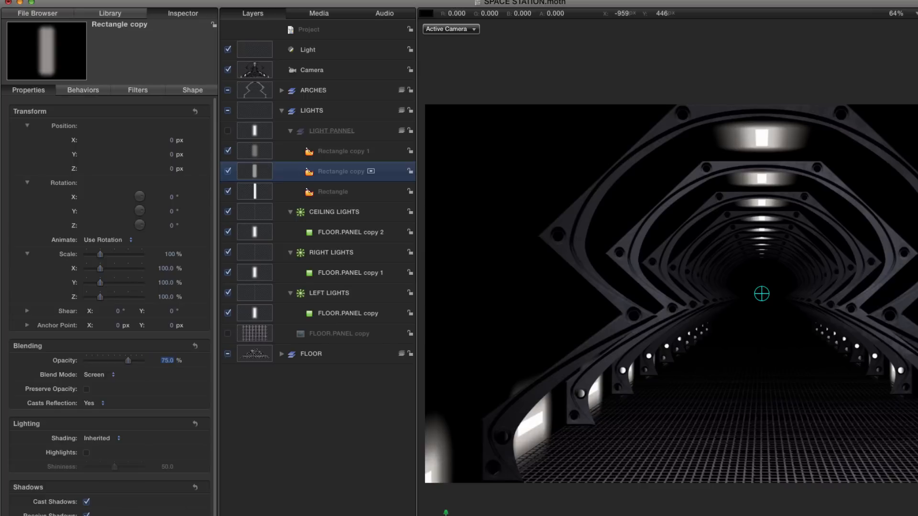
pyautogui.write('50')
pyautogui.press('Return')
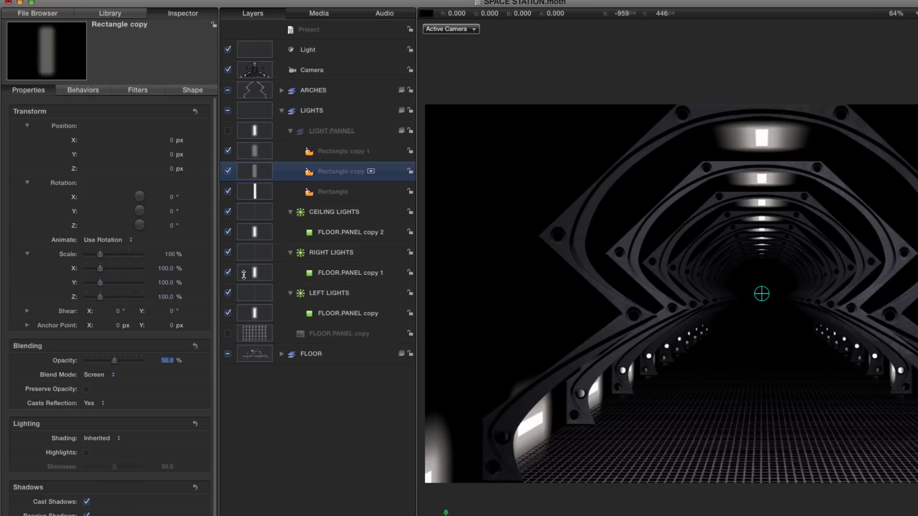
# Reduce the opacity of Rectangle copy 1 in the LIGHT PANNEL group to 15%
pyautogui.click(254, 152)
pyautogui.click(163, 360)
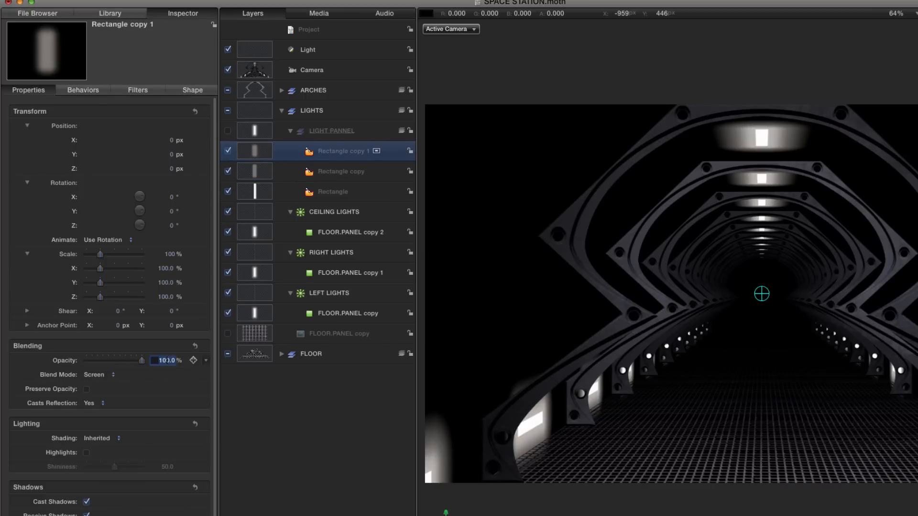
pyautogui.write('50')
pyautogui.press('Return')
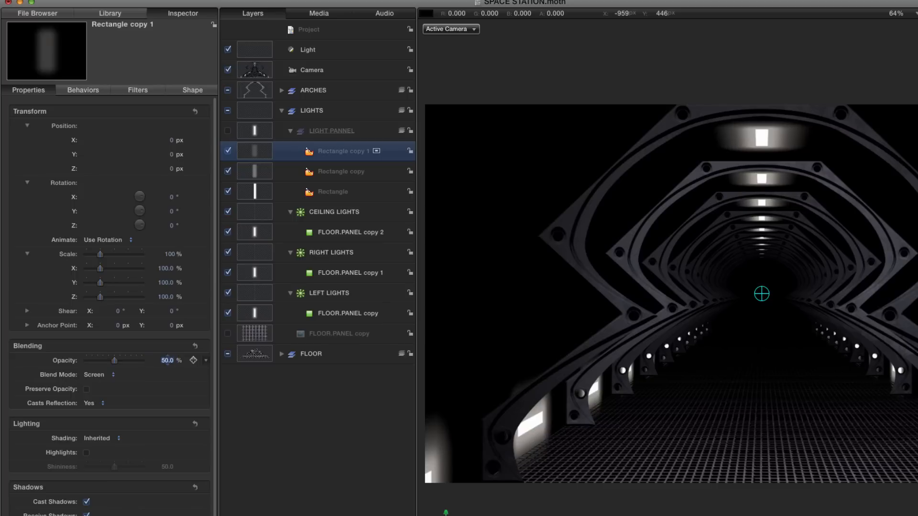
pyautogui.write('30')
pyautogui.press('Return')
pyautogui.write('15')
pyautogui.press('Return')
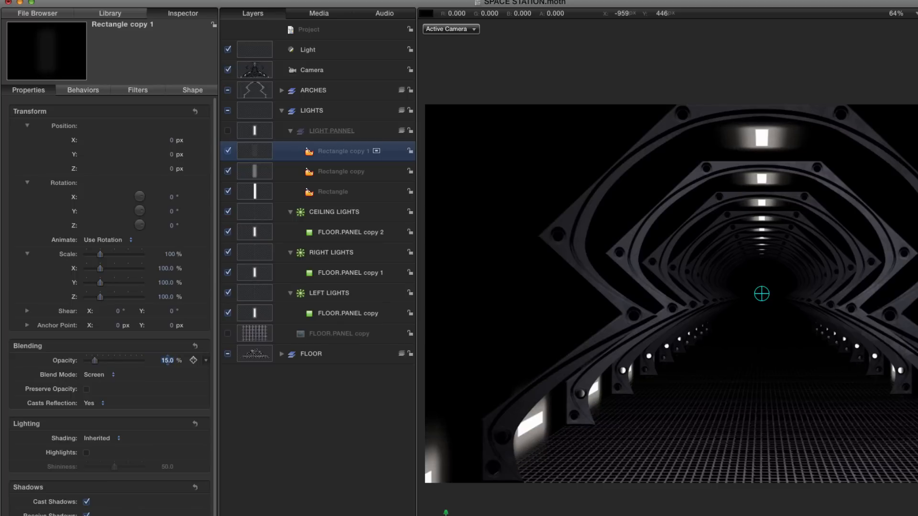
# Set the opacity of Rectangle copy in the LIGHT PANNEL group to 30%
pyautogui.click(256, 170)
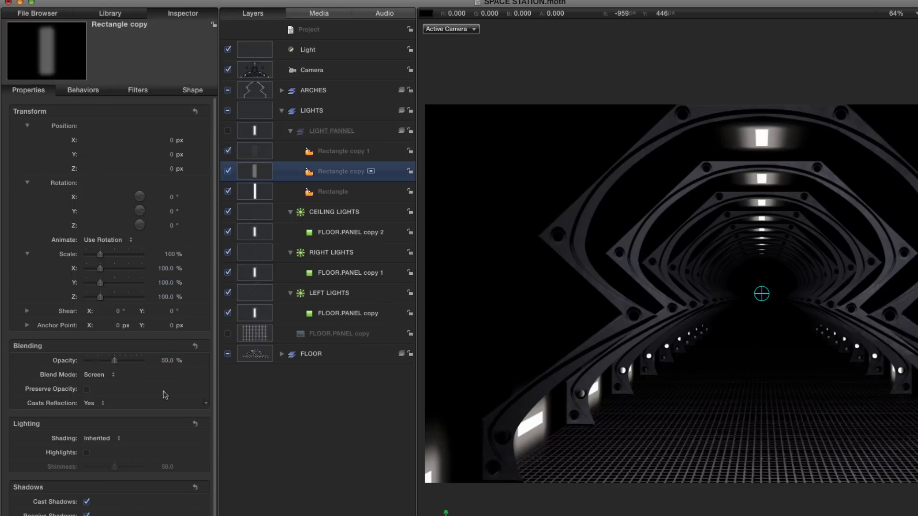
pyautogui.click(168, 362)
pyautogui.write('30')
pyautogui.press('Return')
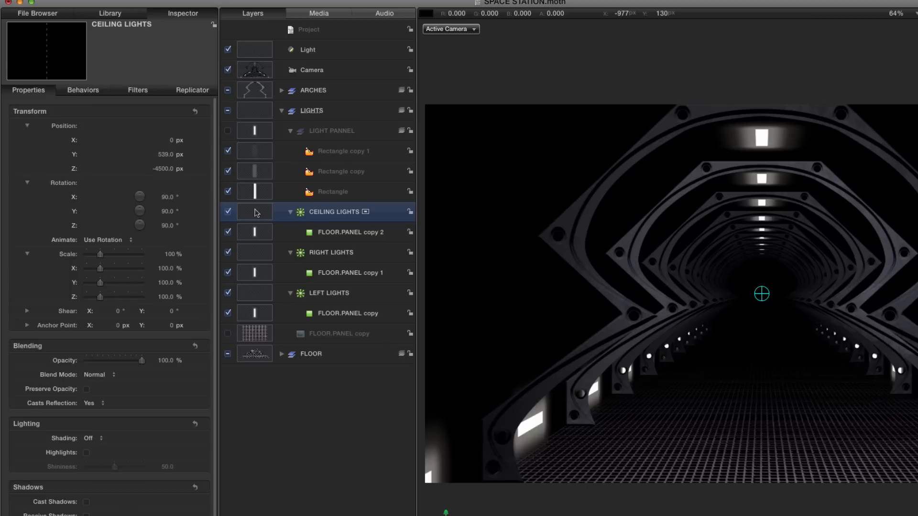
# Duplicate the CEILING LIGHTS replicator and rename the copy as FLOOR LIGHTS
pyautogui.press('super+d')
pyautogui.doubleClick(331, 211)
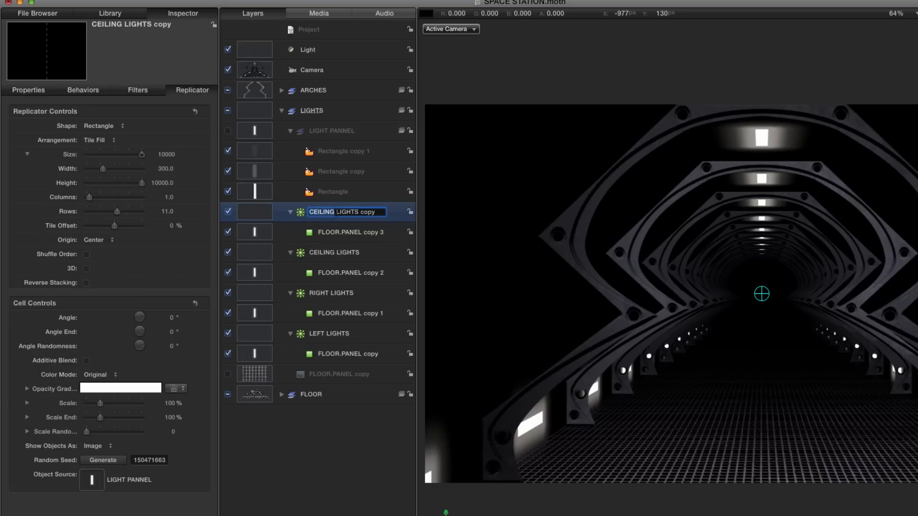
pyautogui.write('FLOOR')
pyautogui.hotkey('shift', 'End')
pyautogui.press('BackSpace')
pyautogui.press('Return')
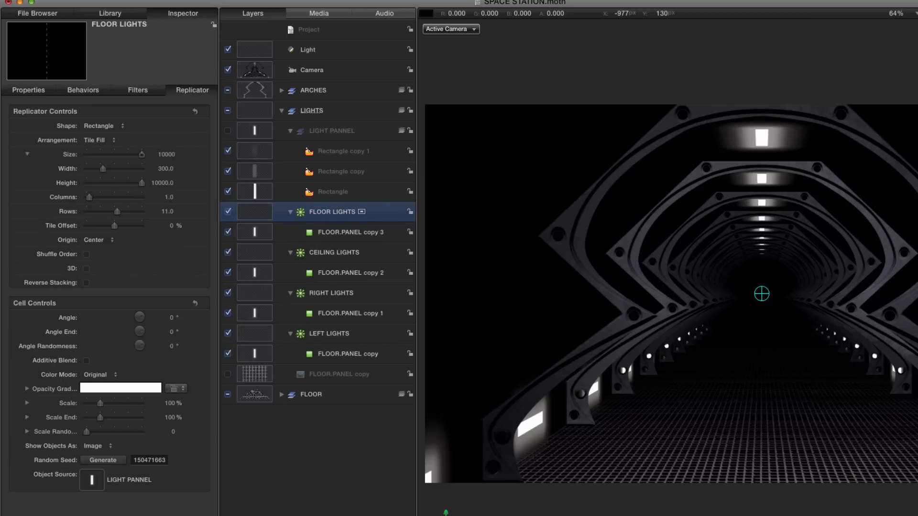
# Duplicate the LIGHT PANNEL group and rename the copy as FLOOR PANEL
pyautogui.click(255, 130)
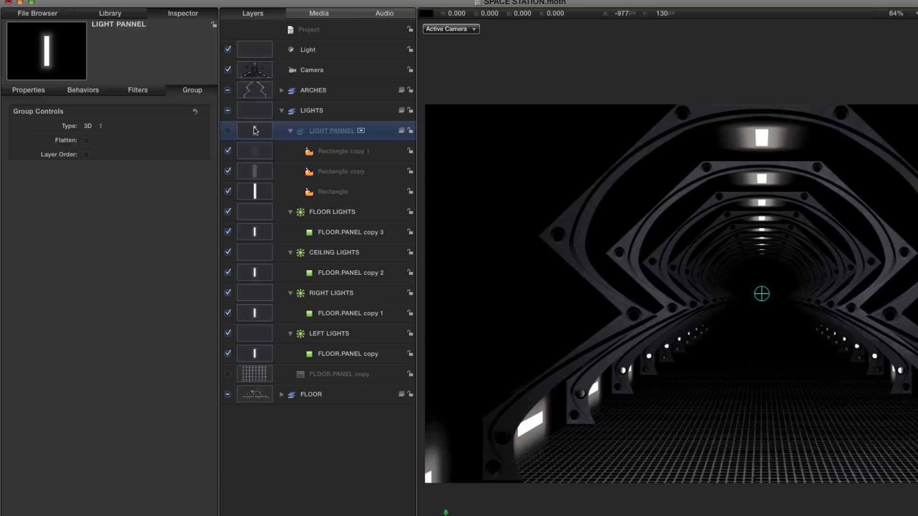
pyautogui.press('super+d')
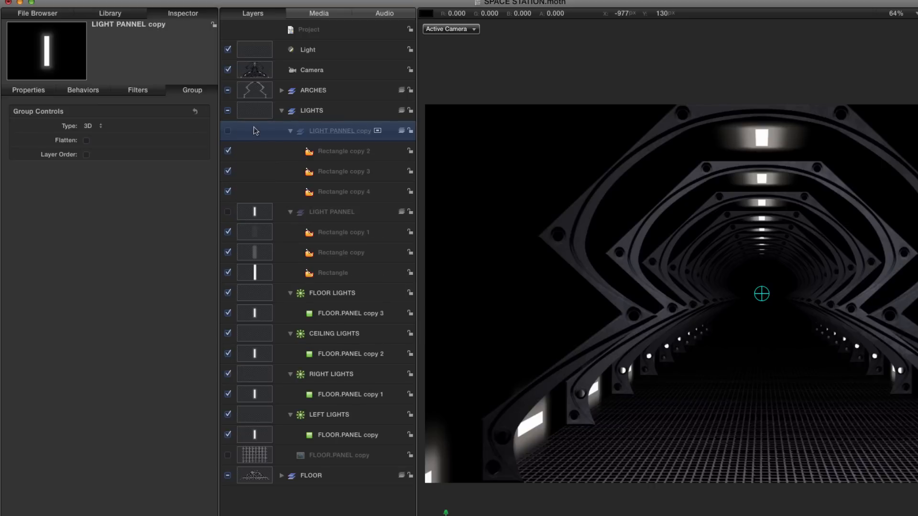
pyautogui.doubleClick(335, 133)
pyautogui.write('FLOOR')
pyautogui.press('BackSpace')
pyautogui.press('BackSpace')
pyautogui.press('BackSpace')
pyautogui.press('BackSpace')
pyautogui.press('BackSpace')
pyautogui.press('BackSpace')
pyautogui.press('Return')
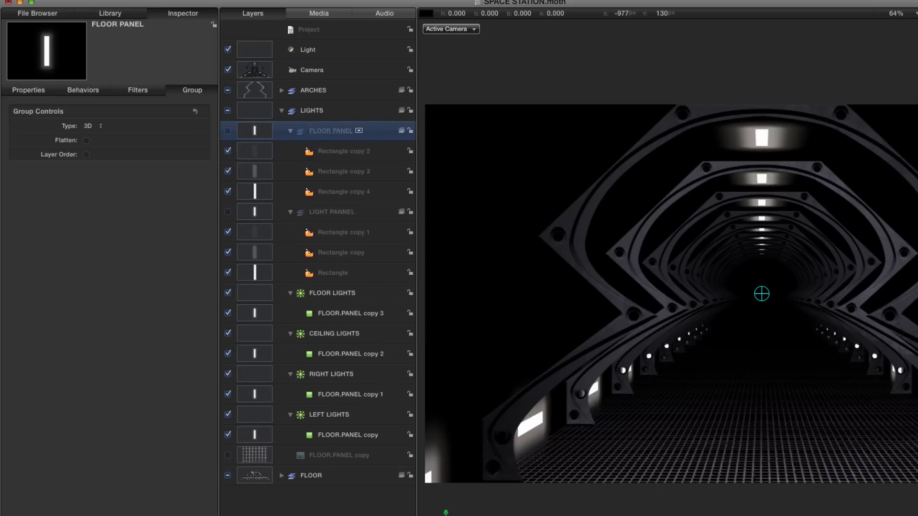
# Correct the name of the LIGHT PANNEL group to LIGHT PANEL
pyautogui.click(342, 212)
pyautogui.click(342, 212)
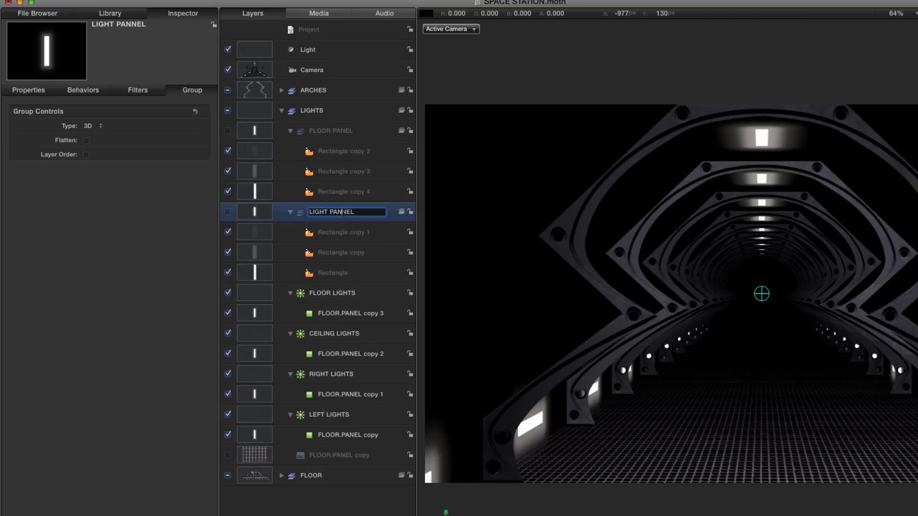
pyautogui.press('BackSpace')
pyautogui.press('Return')
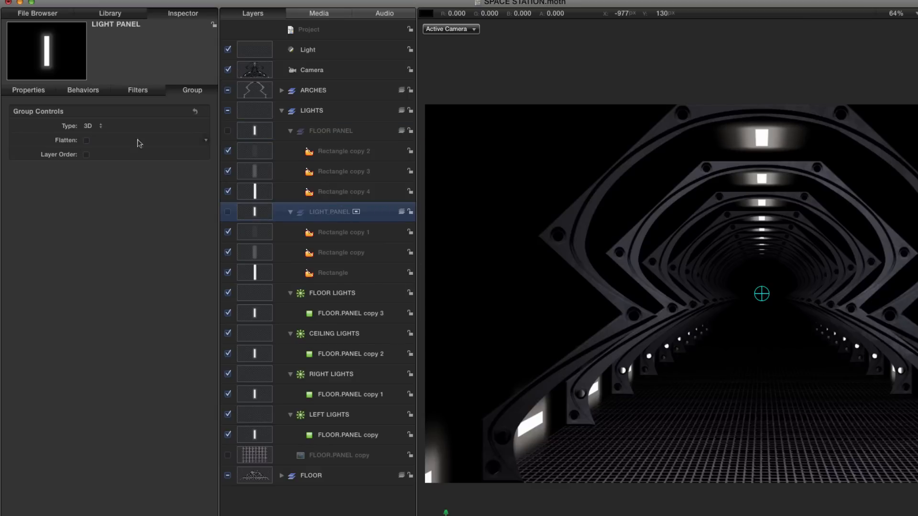
# Change the fill color of Rectangle copy 4 in the FLOOR PANEL group to pale yellow
pyautogui.click(257, 133)
pyautogui.click(255, 194)
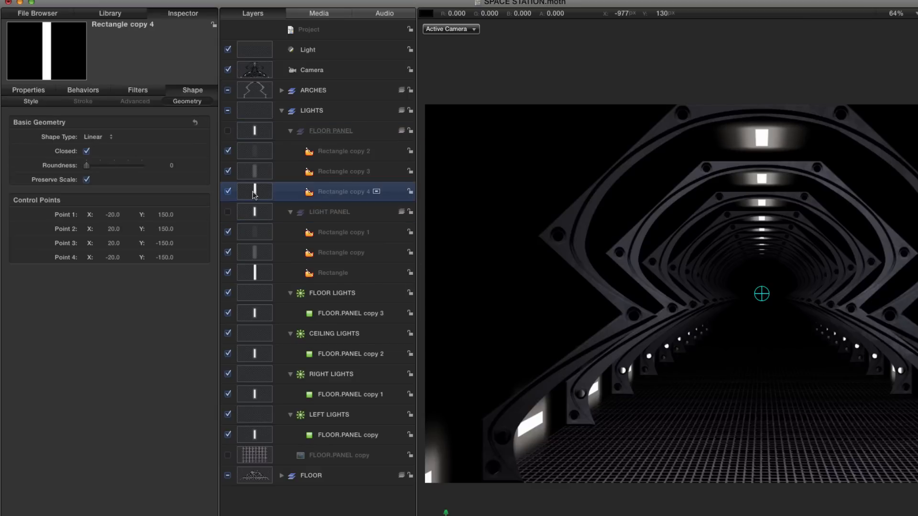
pyautogui.click(31, 102)
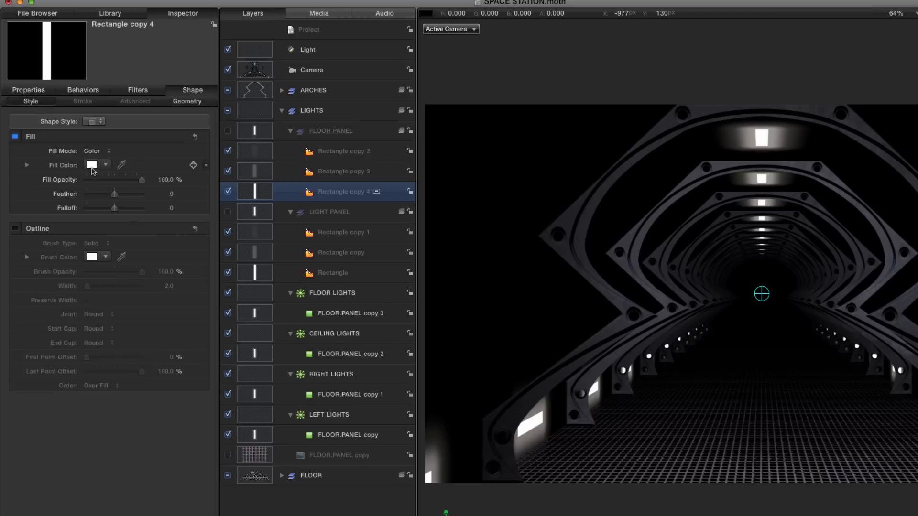
pyautogui.click(92, 165)
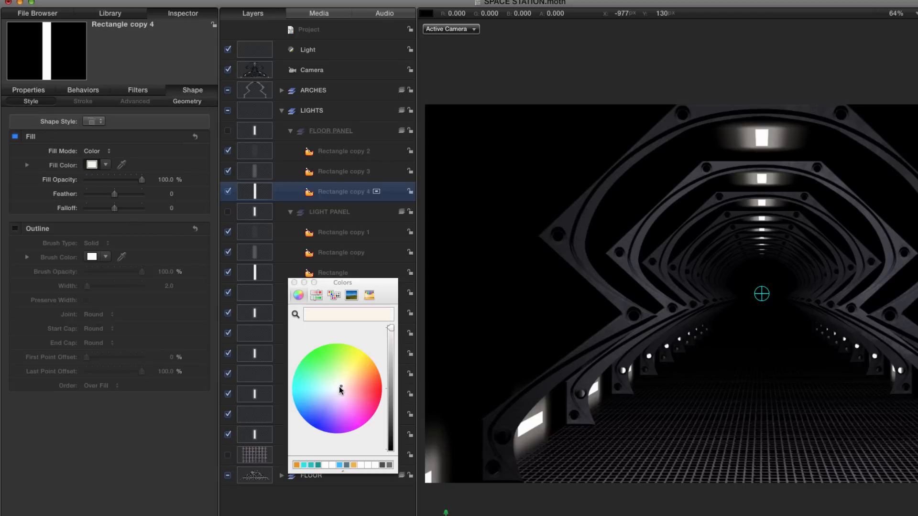
pyautogui.click(347, 374)
pyautogui.click(294, 282)
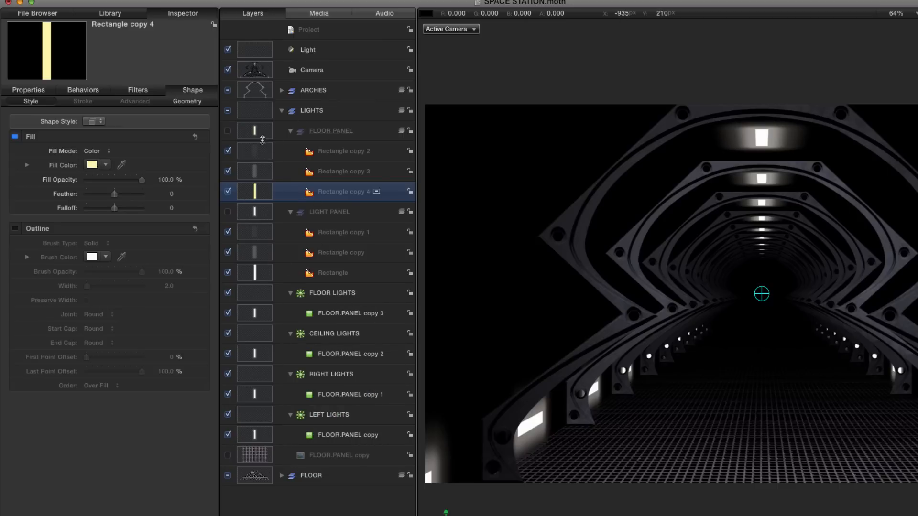
# Make the FLOOR PANEL group the source of the FLOOR LIGHTS replicator and set the replicator's Y position to -1000 px
pyautogui.moveTo(253, 133); pyautogui.dragTo(309, 314)
pyautogui.click(254, 294)
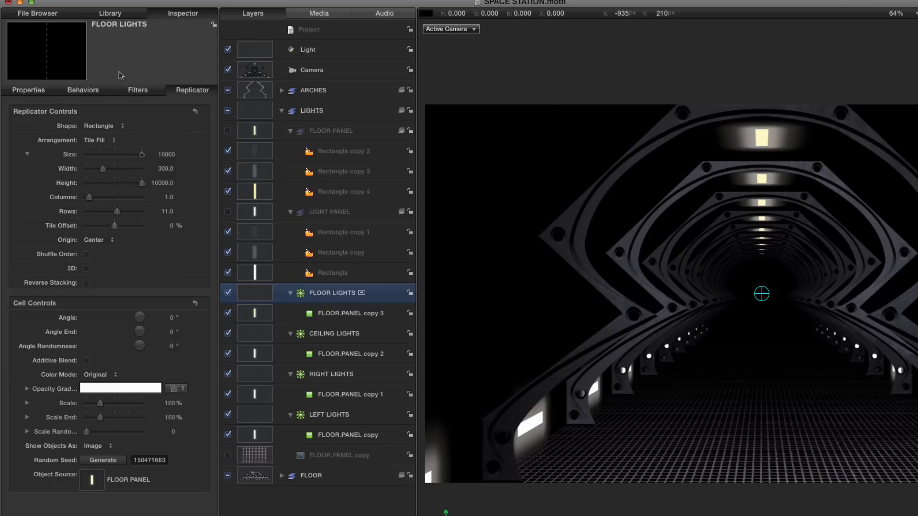
pyautogui.press('F1')
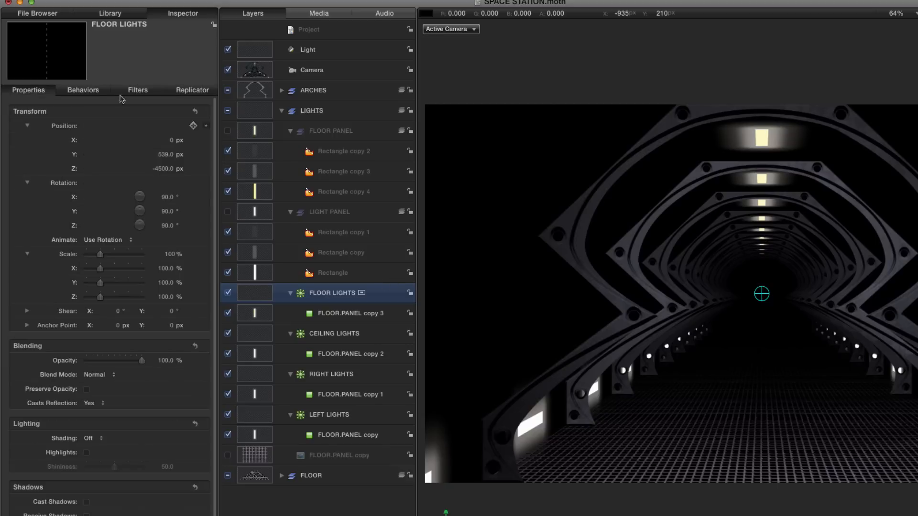
pyautogui.click(166, 155)
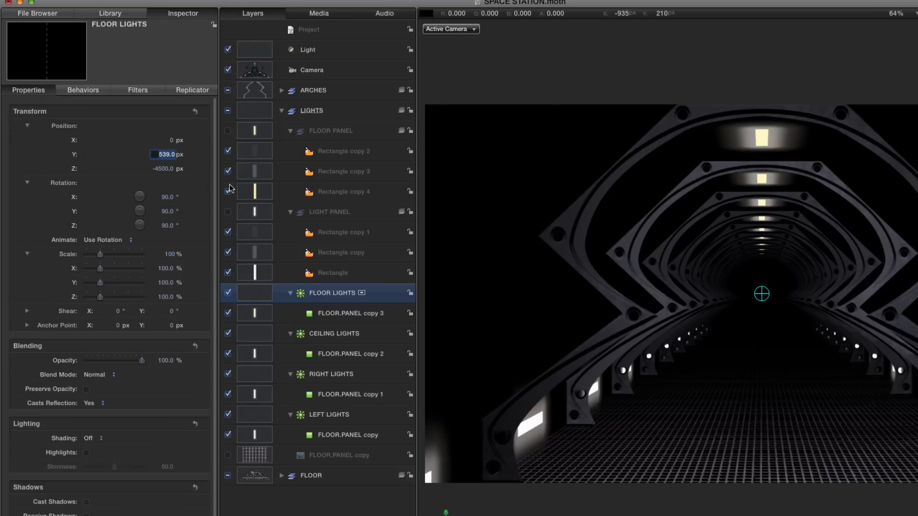
pyautogui.write('-1000')
pyautogui.press('Return')
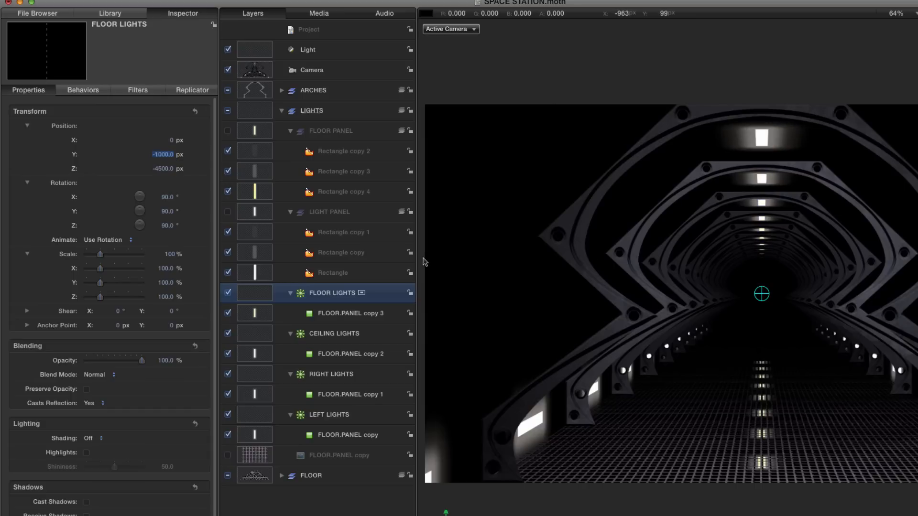
# Scale all three rectangles in the FLOOR PANEL group to 500%
pyautogui.click(256, 194)
pyautogui.keyDown('shift'); pyautogui.click(256, 149); pyautogui.keyUp('shift')
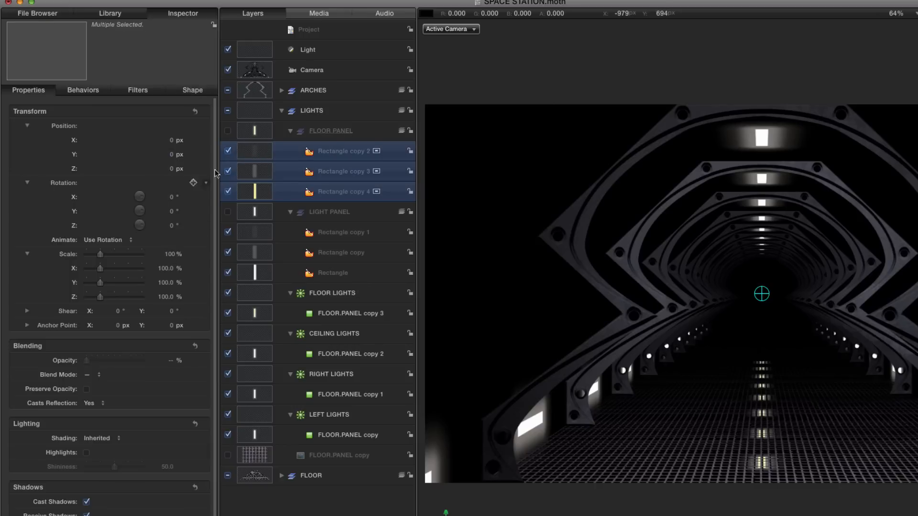
pyautogui.moveTo(170, 254); pyautogui.dragTo(173, 258)
pyautogui.doubleClick(171, 254)
pyautogui.write('500')
pyautogui.press('Return')
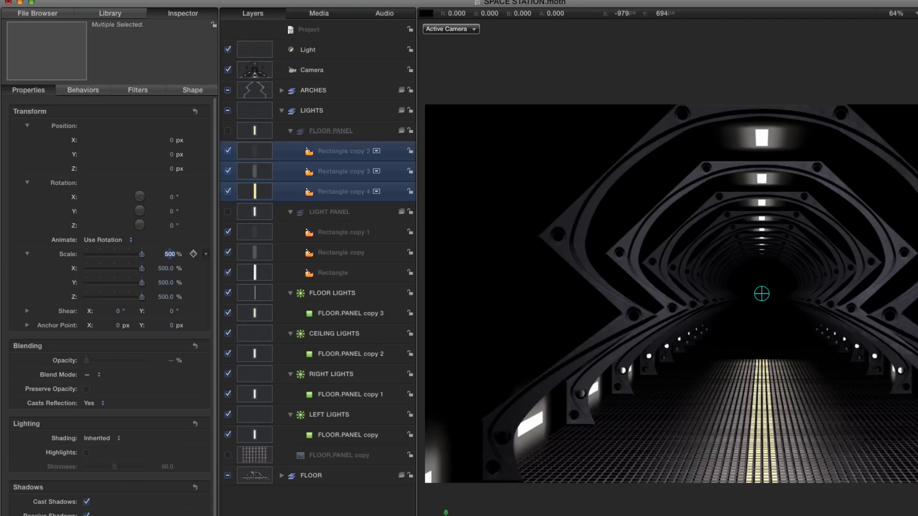
# Set the FLOOR LIGHTS replicator to 3 columns and a width of 1600
pyautogui.click(247, 295)
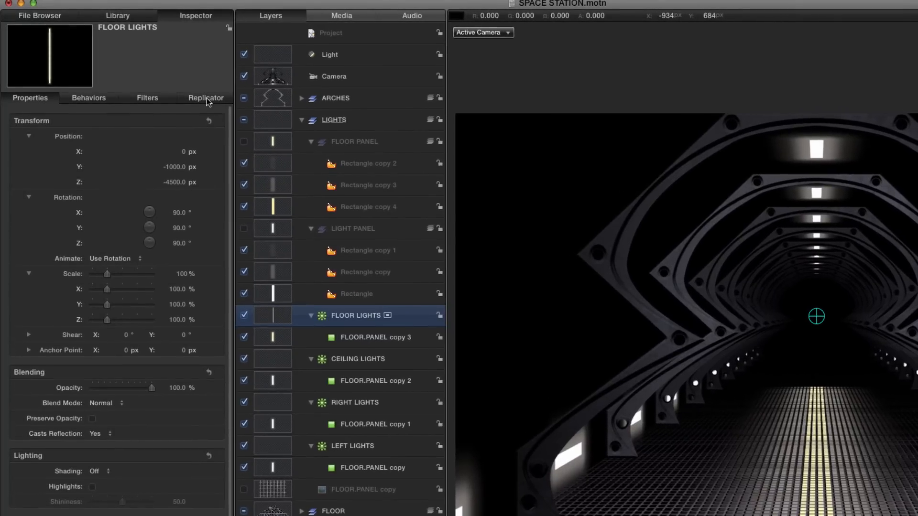
pyautogui.click(206, 98)
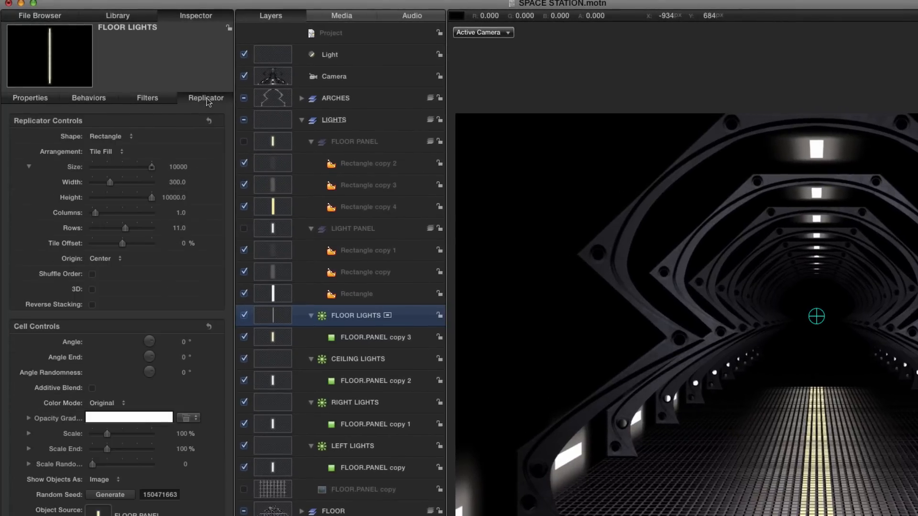
pyautogui.click(180, 213)
pyautogui.write('3')
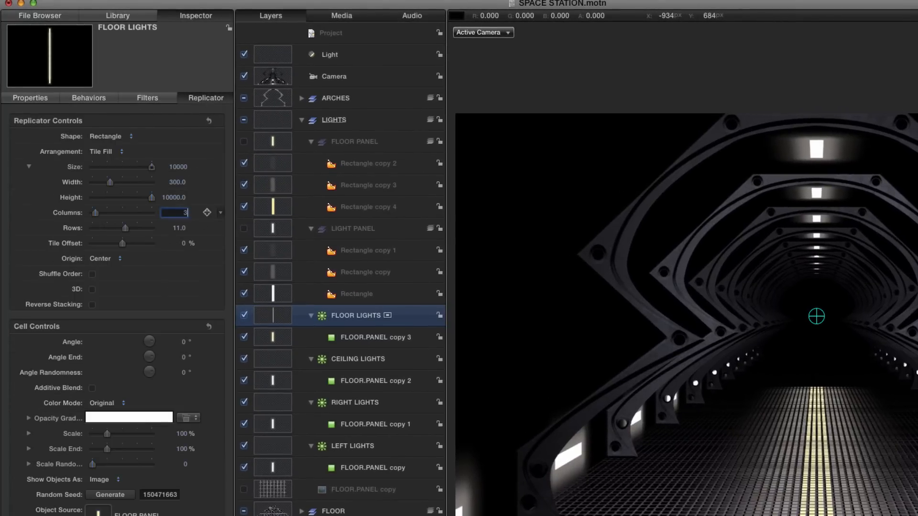
pyautogui.press('Return')
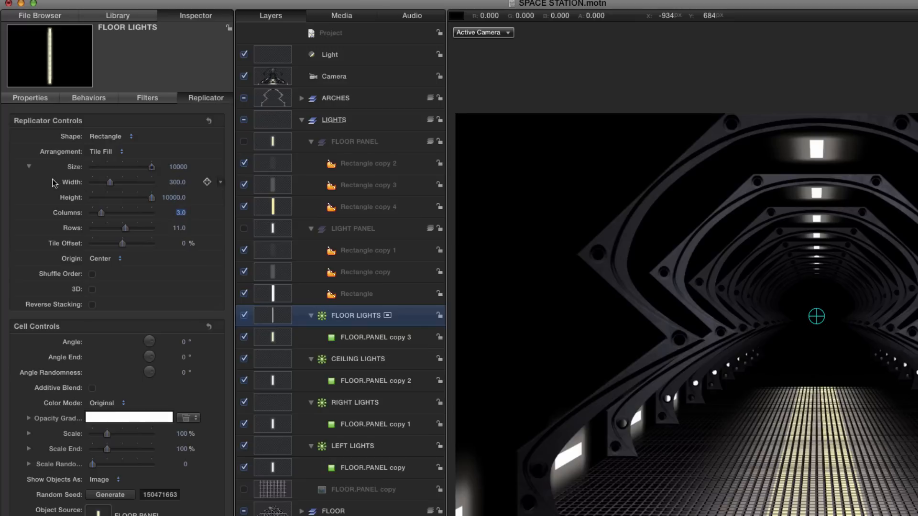
pyautogui.click(175, 184)
pyautogui.write('1600')
pyautogui.press('Return')
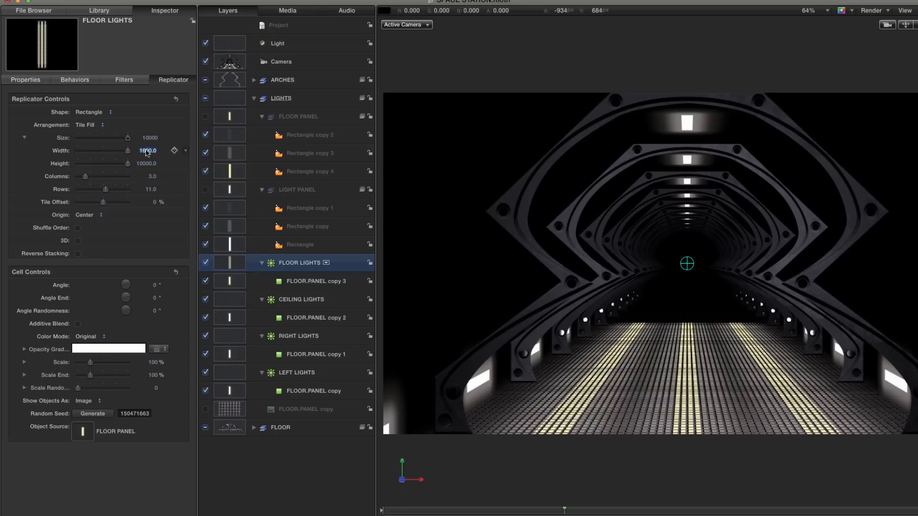
# Set the FLOOR LIGHTS replicator to 4 rows
pyautogui.click(151, 190)
pyautogui.write('4')
pyautogui.press('Return')
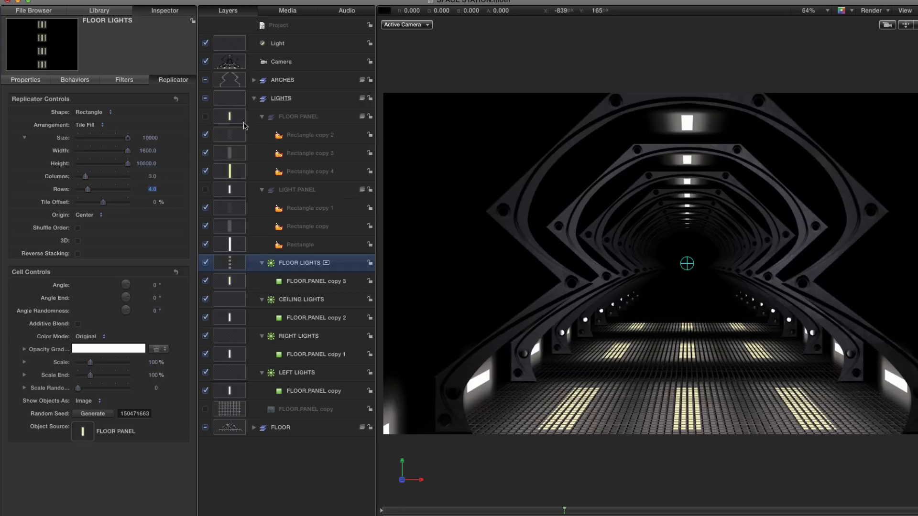
# Scale Rectangle copy 4 in the FLOOR PANEL group to 750%
pyautogui.click(231, 171)
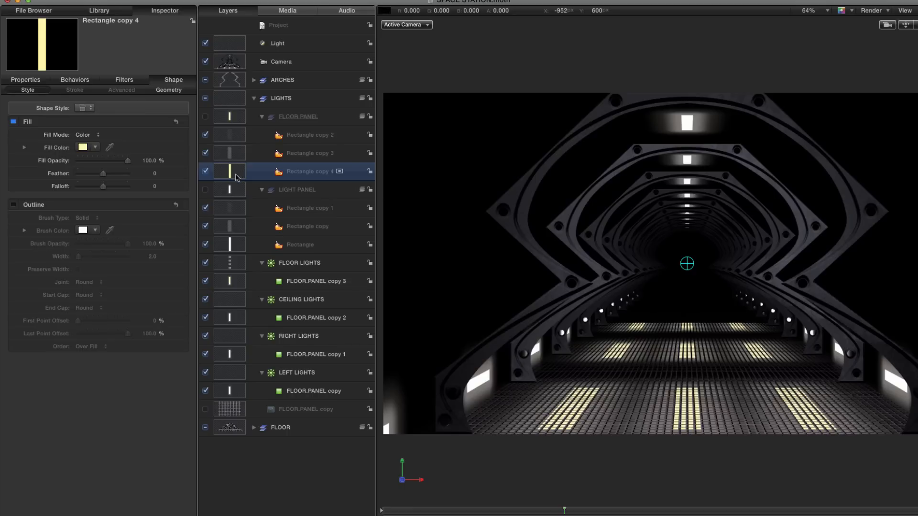
pyautogui.click(26, 80)
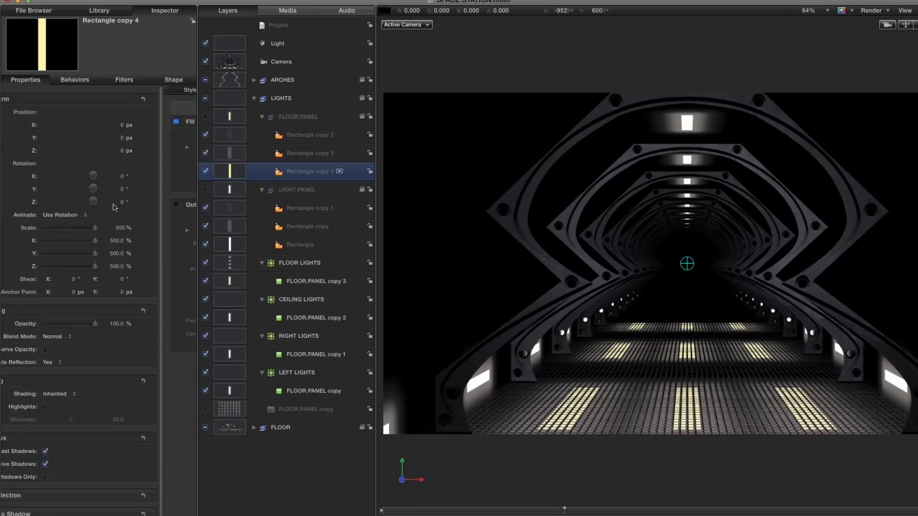
pyautogui.click(152, 228)
pyautogui.write('750')
pyautogui.press('Return')
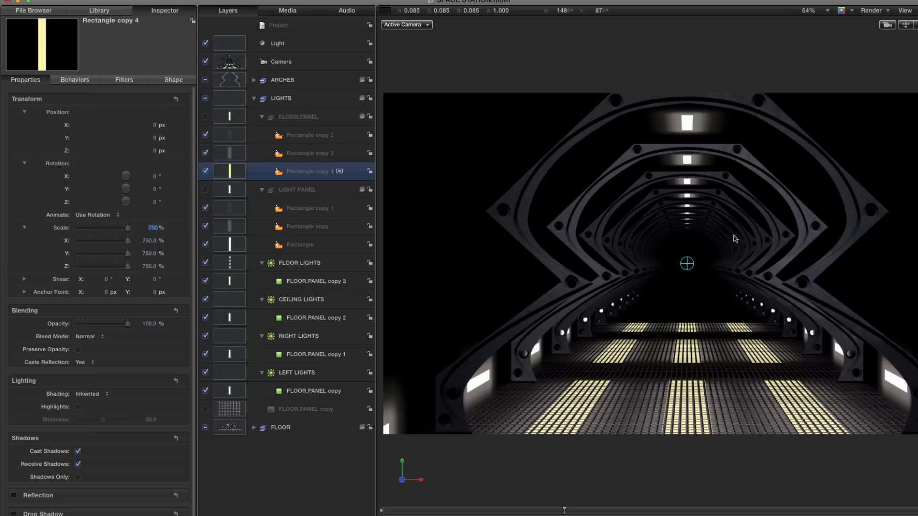
# In the FLOOR PANEL group, set the opacity of Rectangle copy 2 to 10% and of Rectangle copy 3 to 15%
pyautogui.click(230, 135)
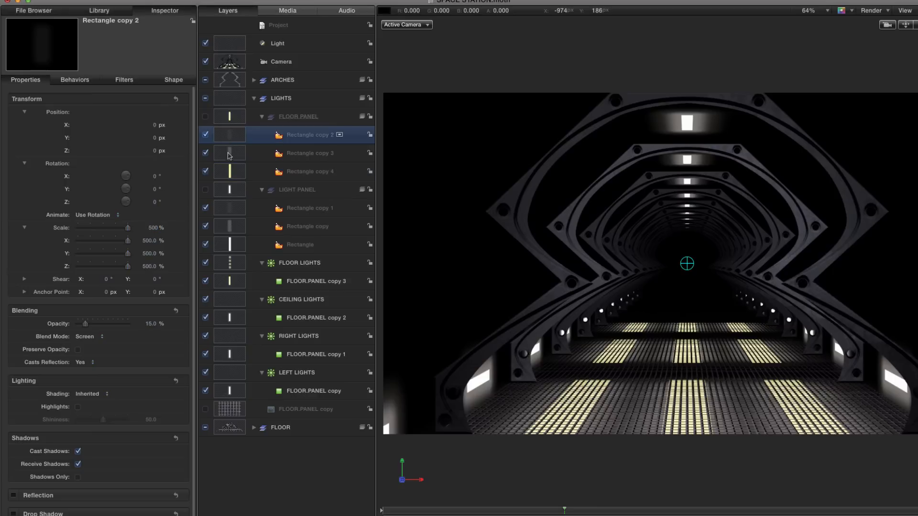
pyautogui.keyDown('shift'); pyautogui.click(230, 154); pyautogui.keyUp('shift')
pyautogui.click(231, 139)
pyautogui.click(152, 323)
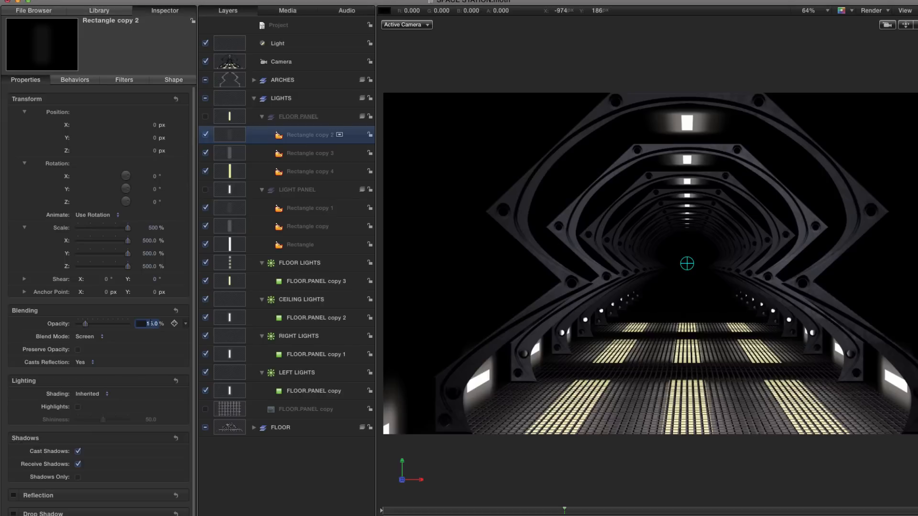
pyautogui.write('10')
pyautogui.press('Return')
pyautogui.click(227, 152)
pyautogui.click(152, 324)
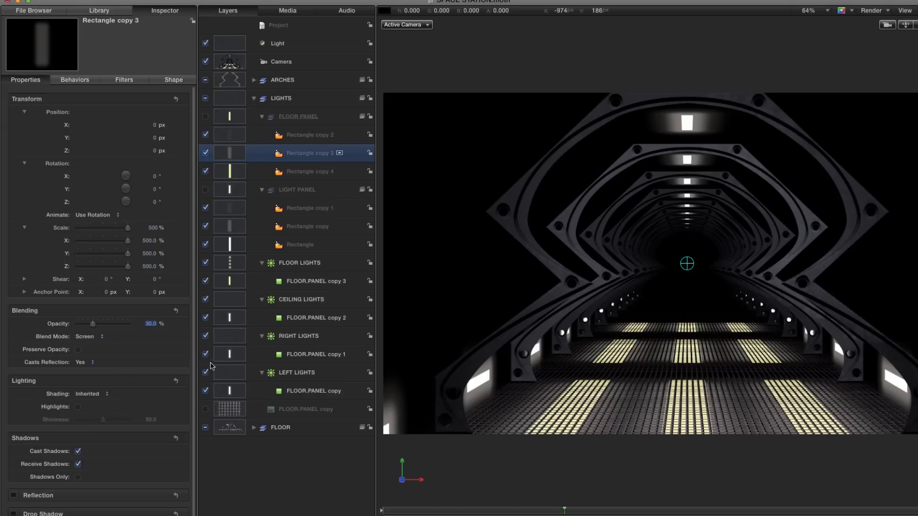
pyautogui.write('15')
pyautogui.press('Return')
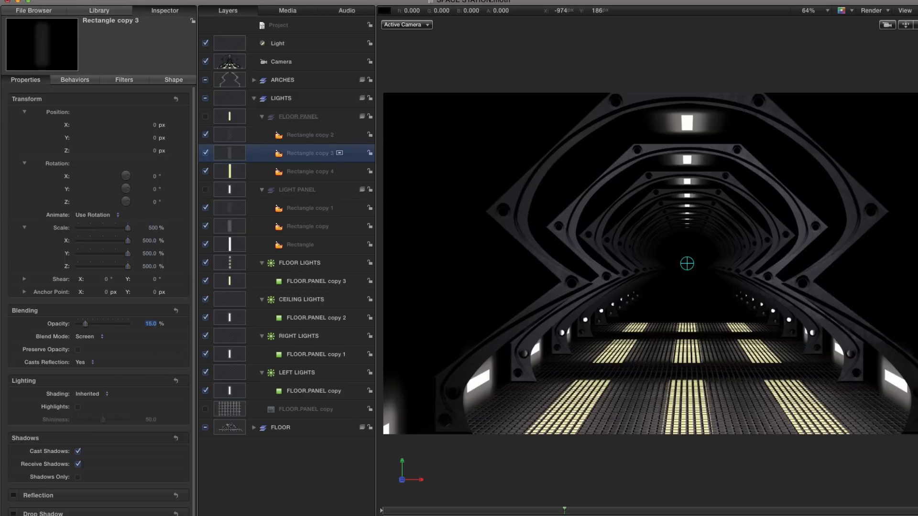
# Change the fill color of Rectangle copy 4 in the FLOOR PANEL group to a paler, warmer cream
pyautogui.click(228, 172)
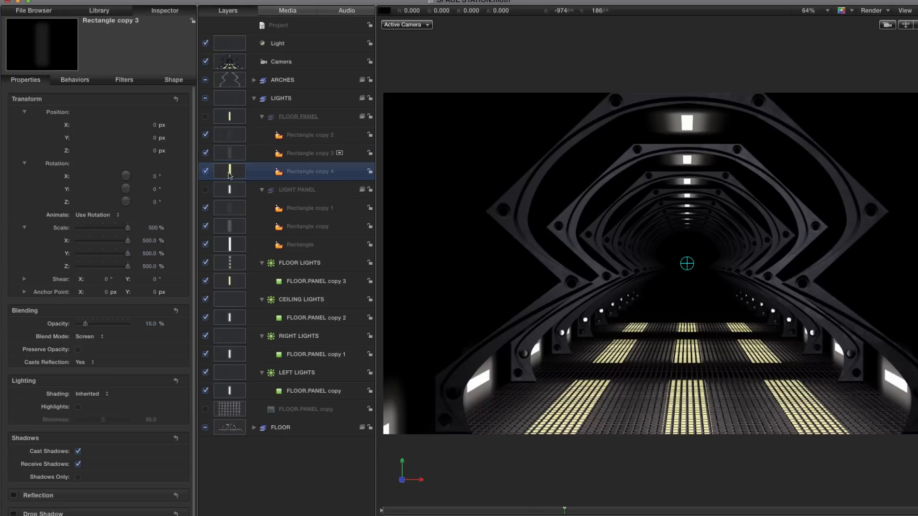
pyautogui.click(173, 80)
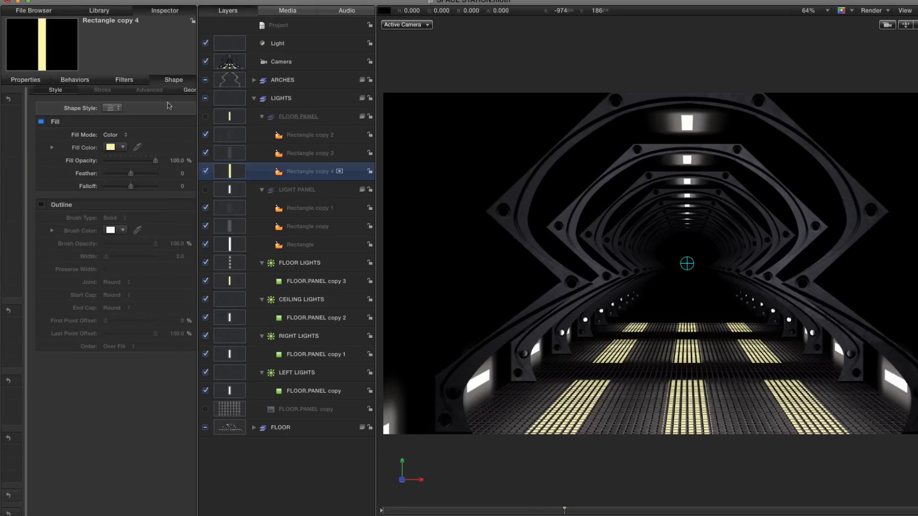
pyautogui.click(83, 147)
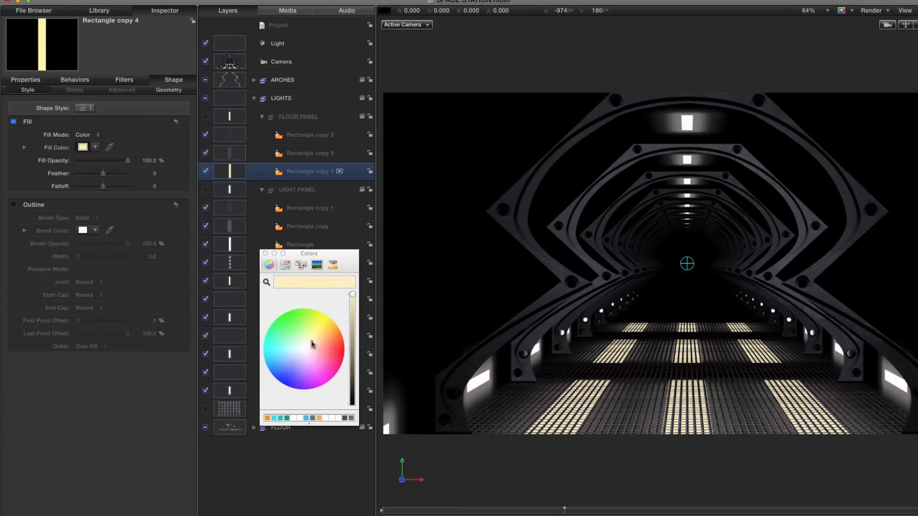
pyautogui.click(311, 341)
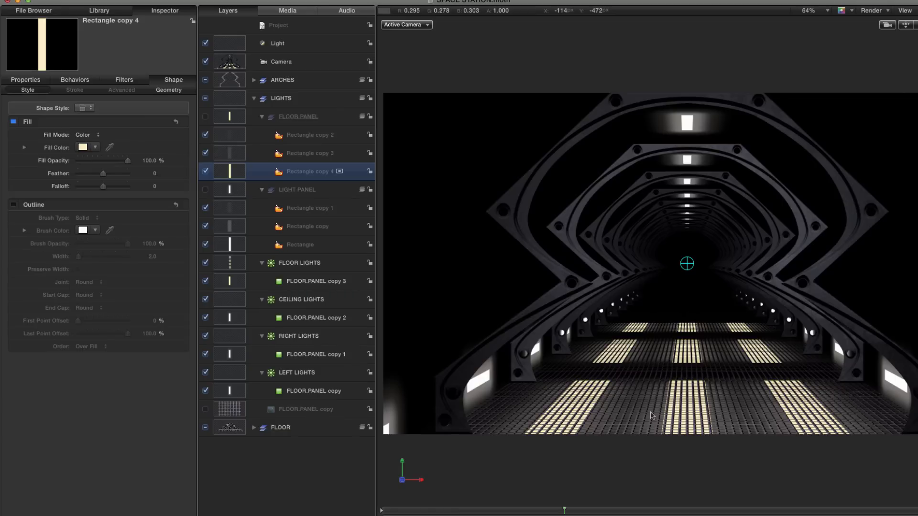